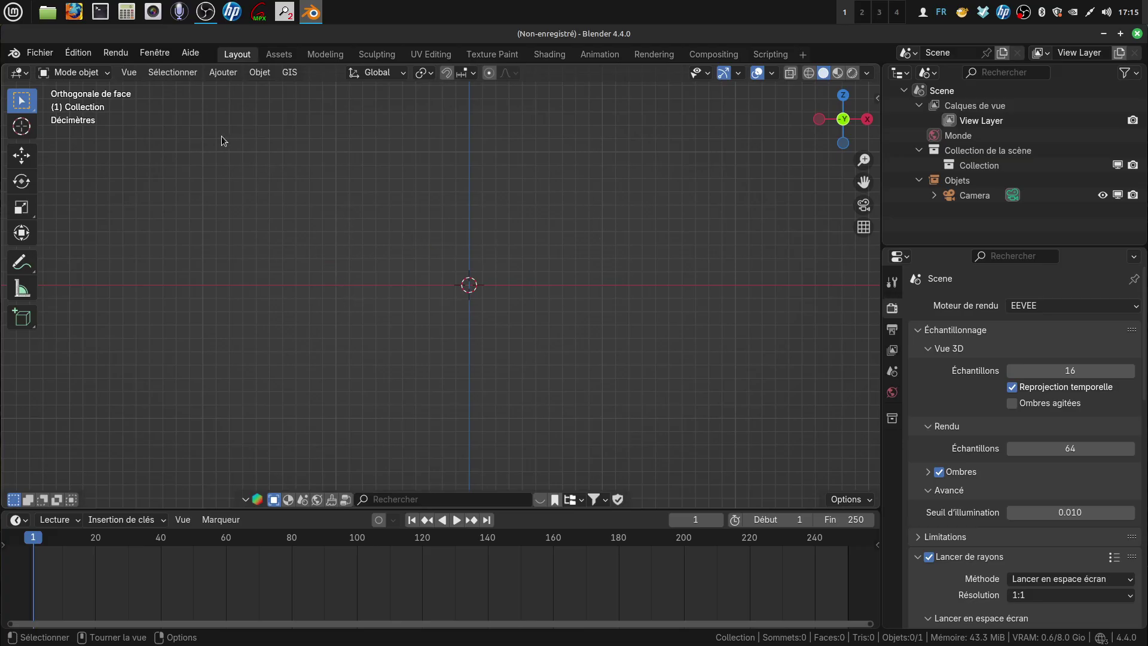
# Add a text object and rotate it 90° around the global X axis so it stands upright
pyautogui.click(227, 73)
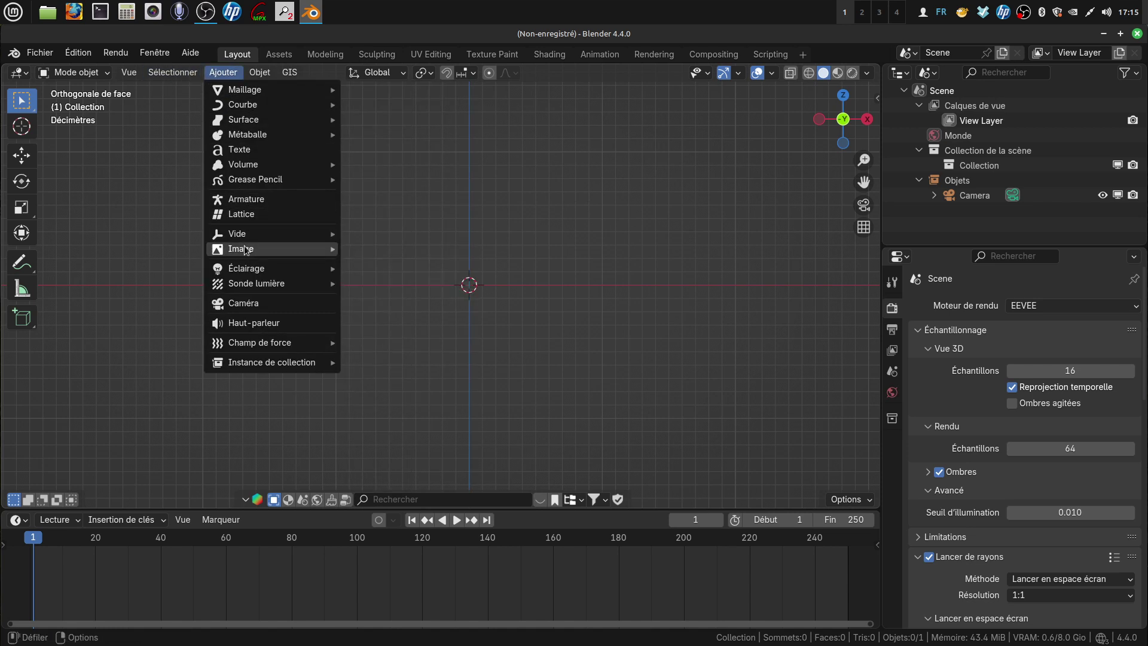
pyautogui.moveTo(243, 235)
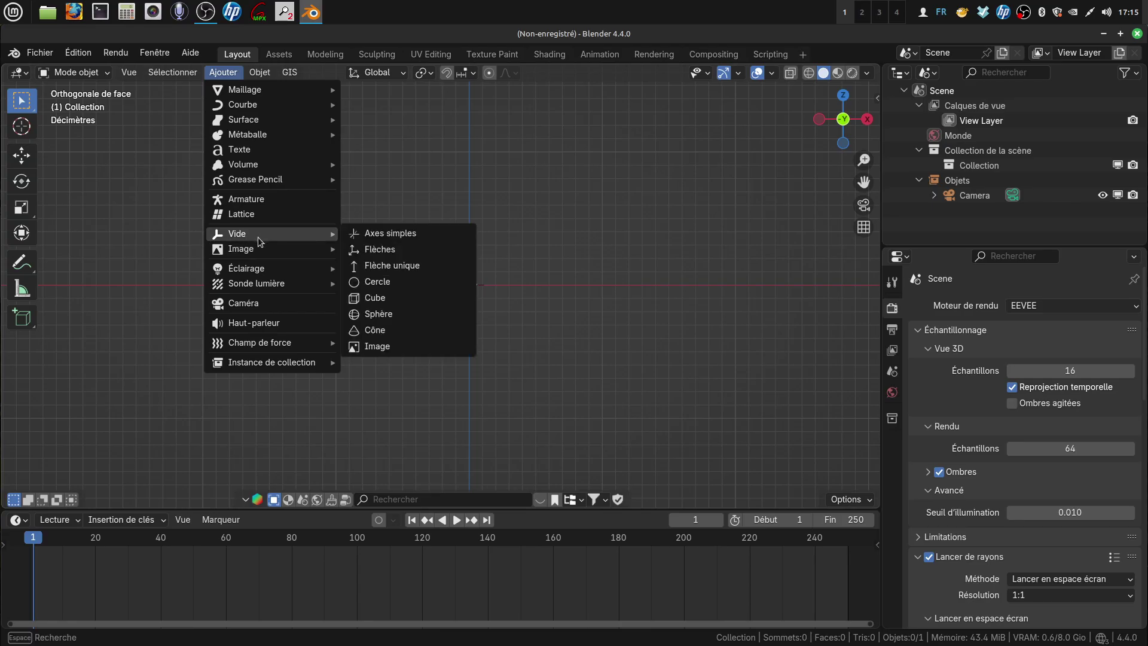
pyautogui.click(246, 149)
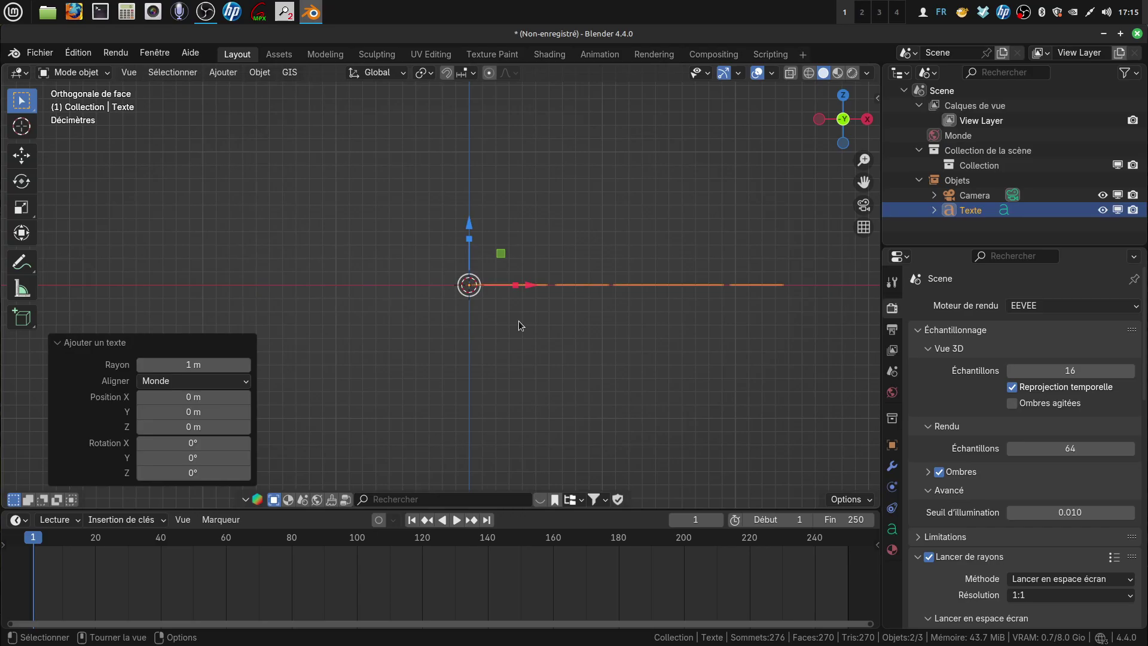
pyautogui.press('r')
pyautogui.press('x')
pyautogui.press('KP_9')
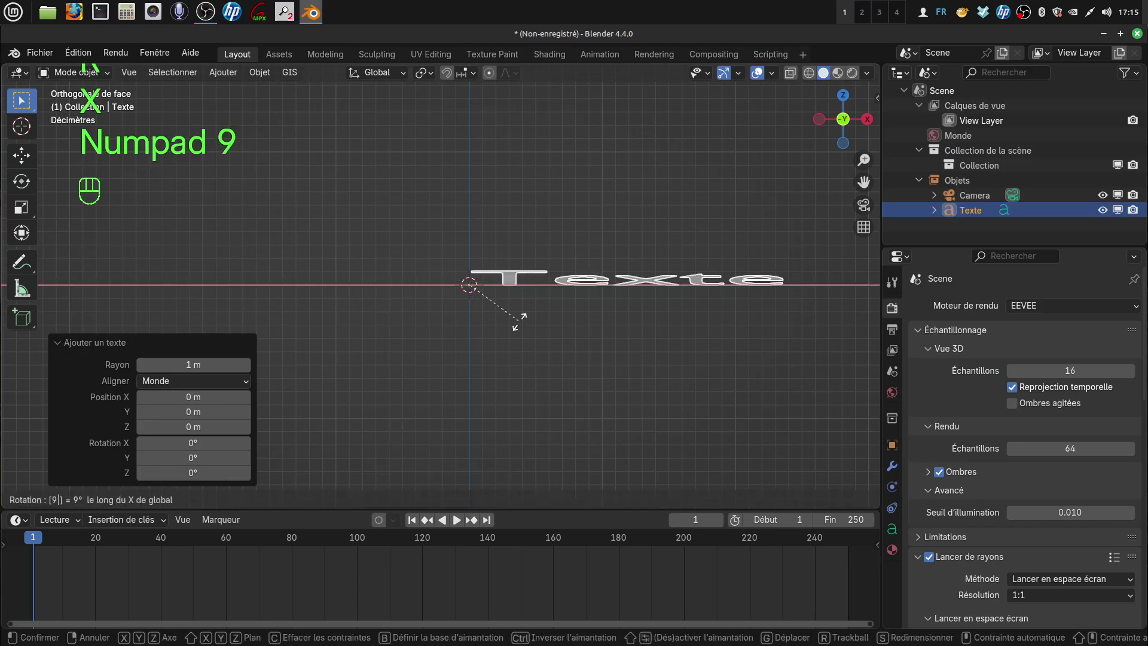
pyautogui.press('KP_0')
pyautogui.click(520, 321)
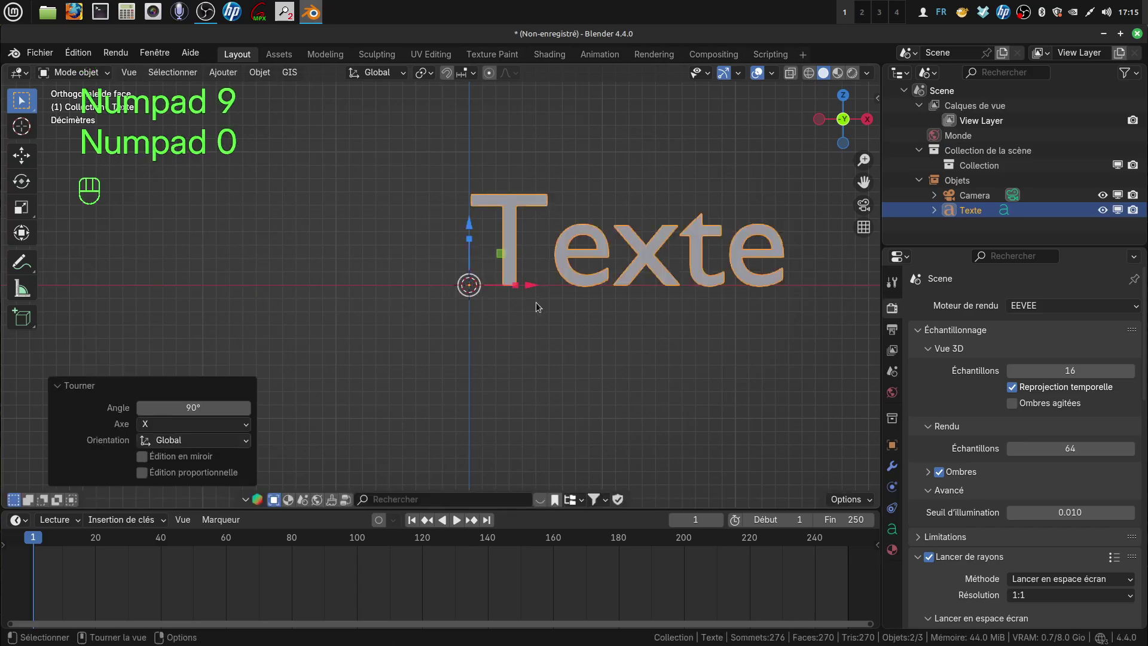
# Set the text's origin to its geometry and snap the text to the 3D cursor at the world origin
pyautogui.scroll(-2, 556, 320)
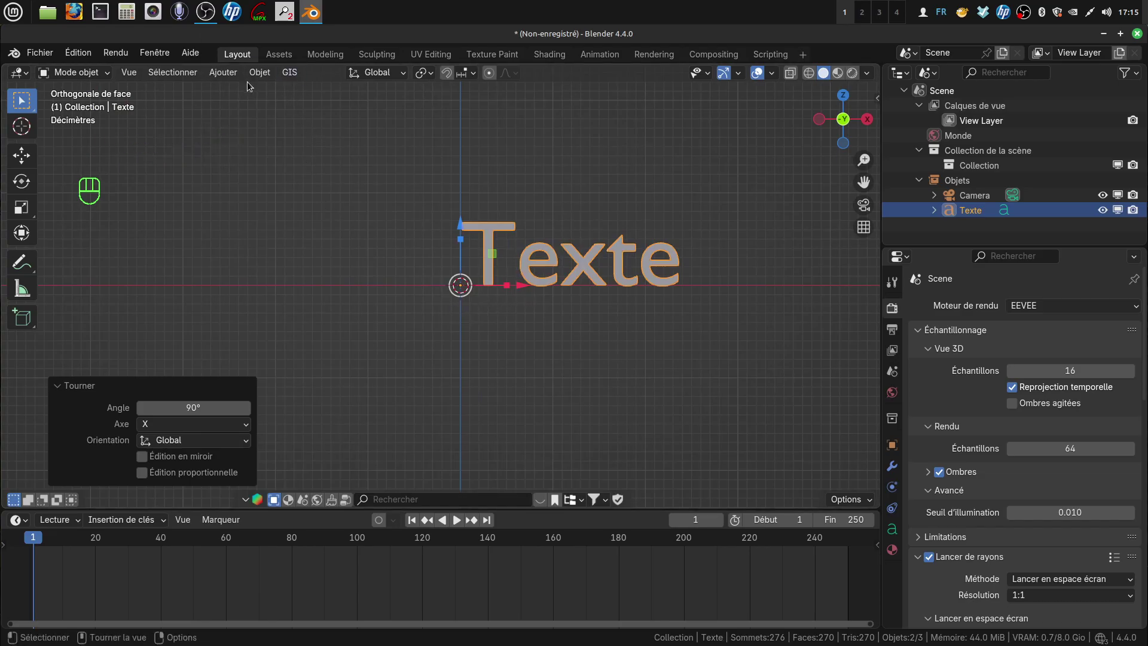
pyautogui.click(260, 74)
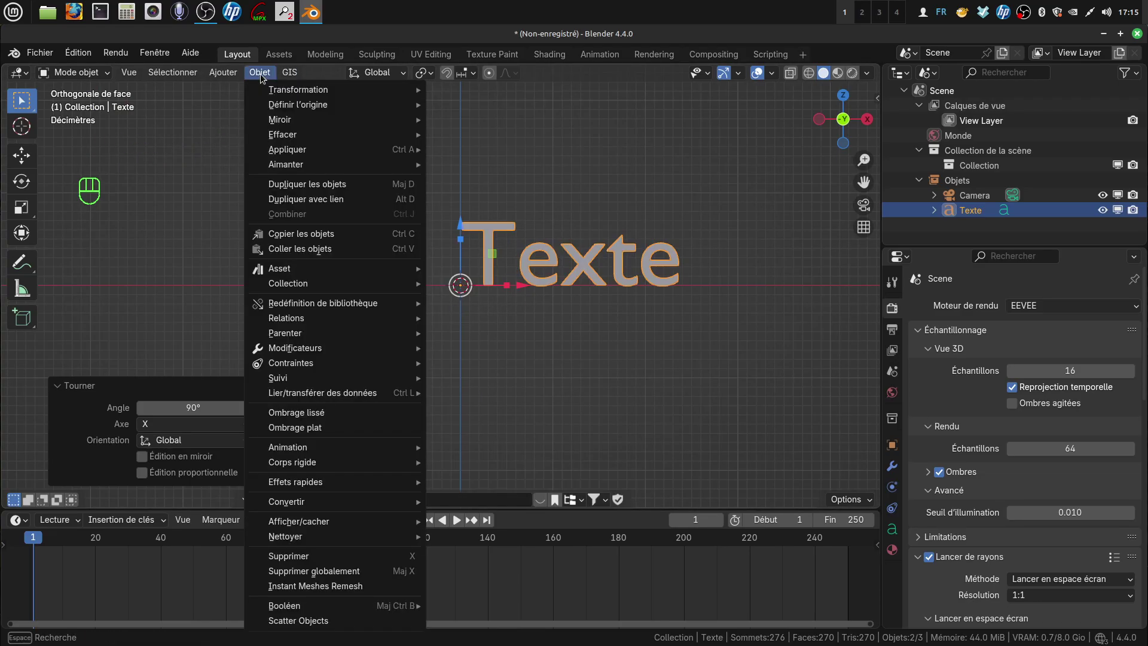
pyautogui.moveTo(285, 109)
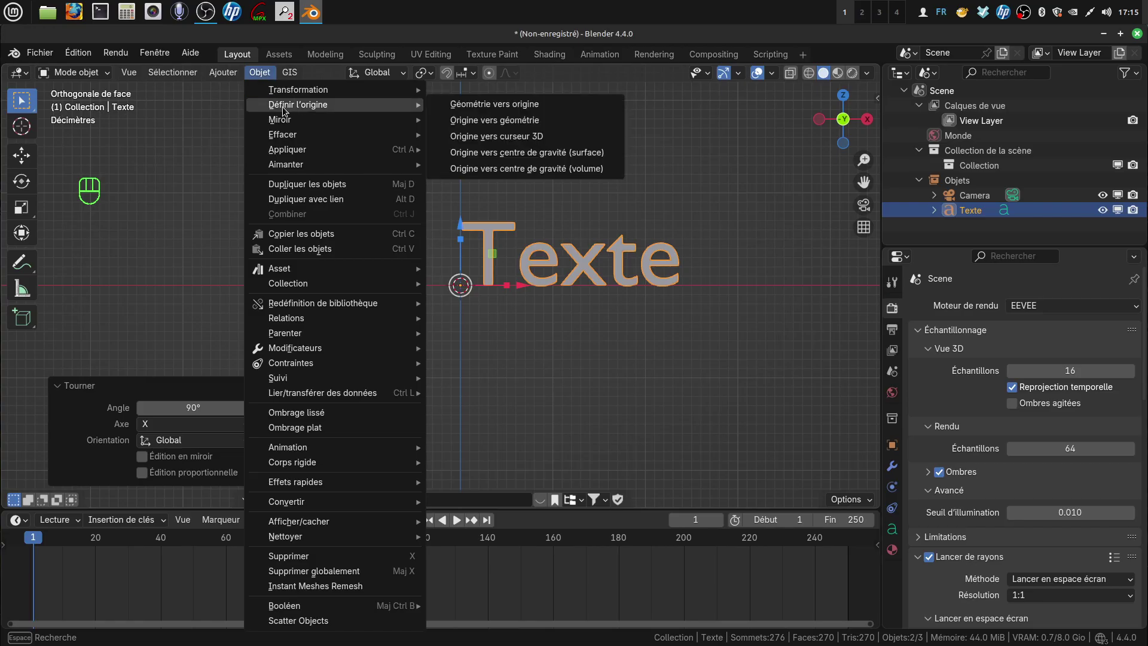
pyautogui.click(468, 122)
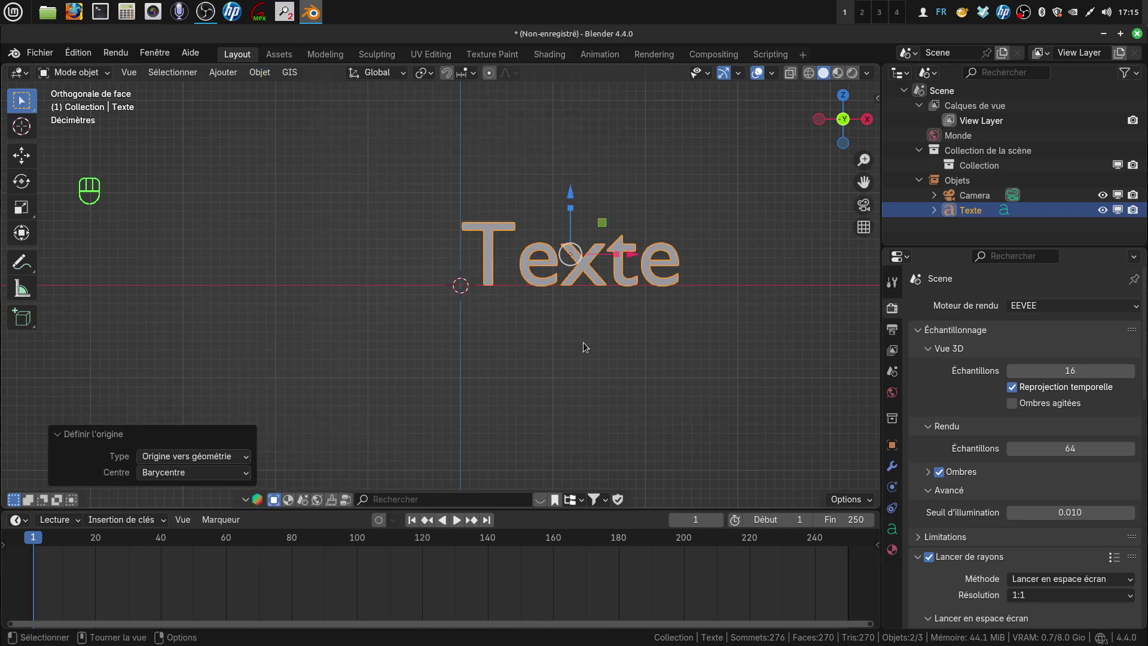
pyautogui.hotkey('shift', 's')
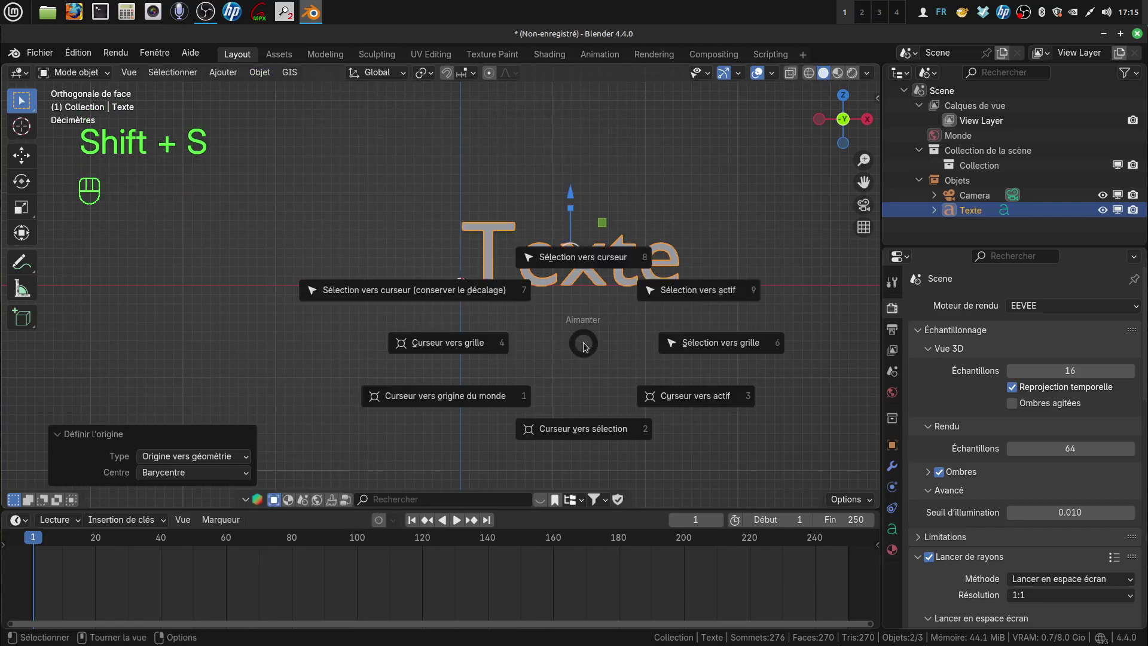
pyautogui.click(578, 270)
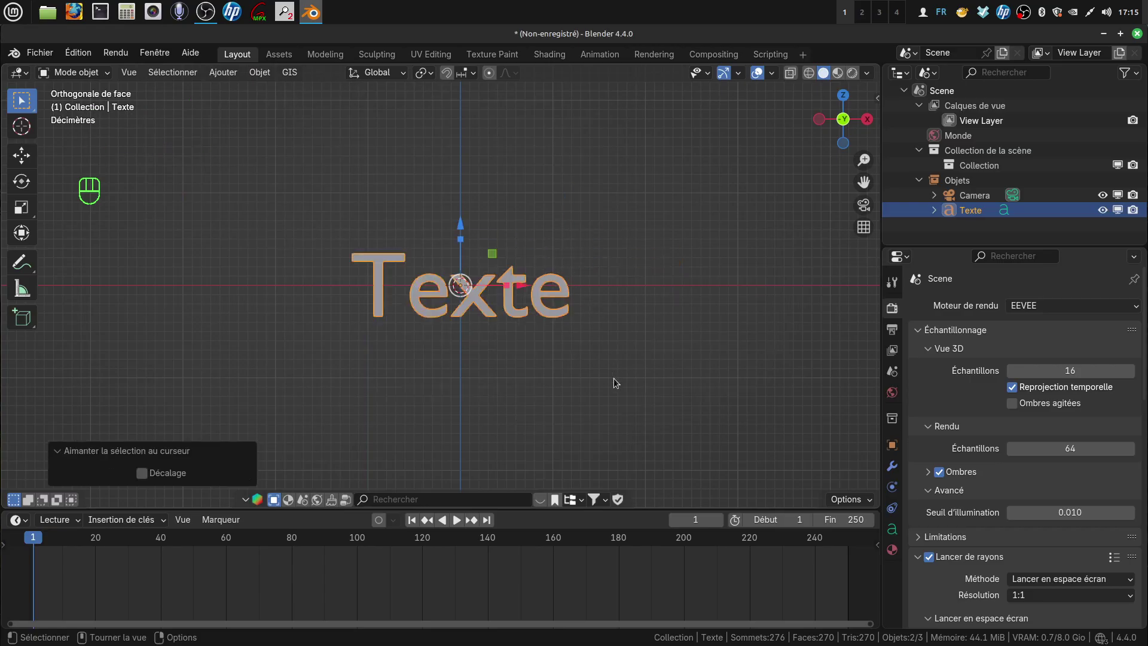
# Examine the text object's shape, geometry and bevel settings
pyautogui.moveTo(613, 378)
pyautogui.keyDown('shift'); pyautogui.mouseDown(button='middle')
pyautogui.moveTo(577, 369)
pyautogui.moveTo(608, 367)
pyautogui.mouseUp(button='middle'); pyautogui.keyUp('shift')
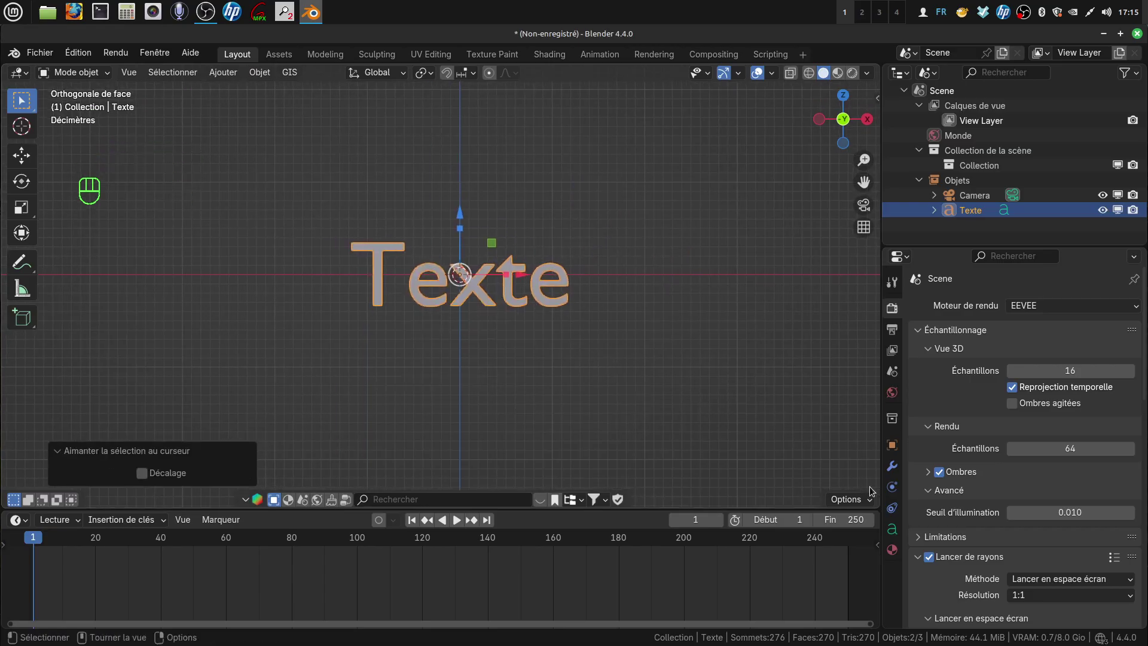
pyautogui.click(892, 528)
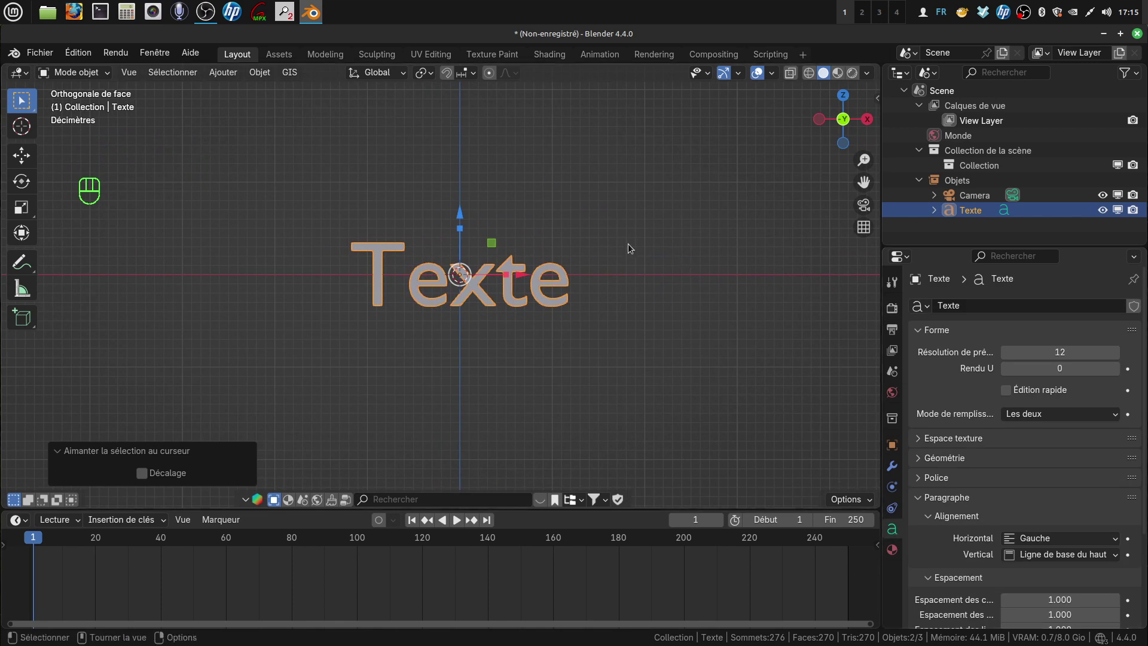
pyautogui.scroll(3, 628, 242)
pyautogui.moveTo(628, 245); pyautogui.dragTo(469, 299, button='middle')
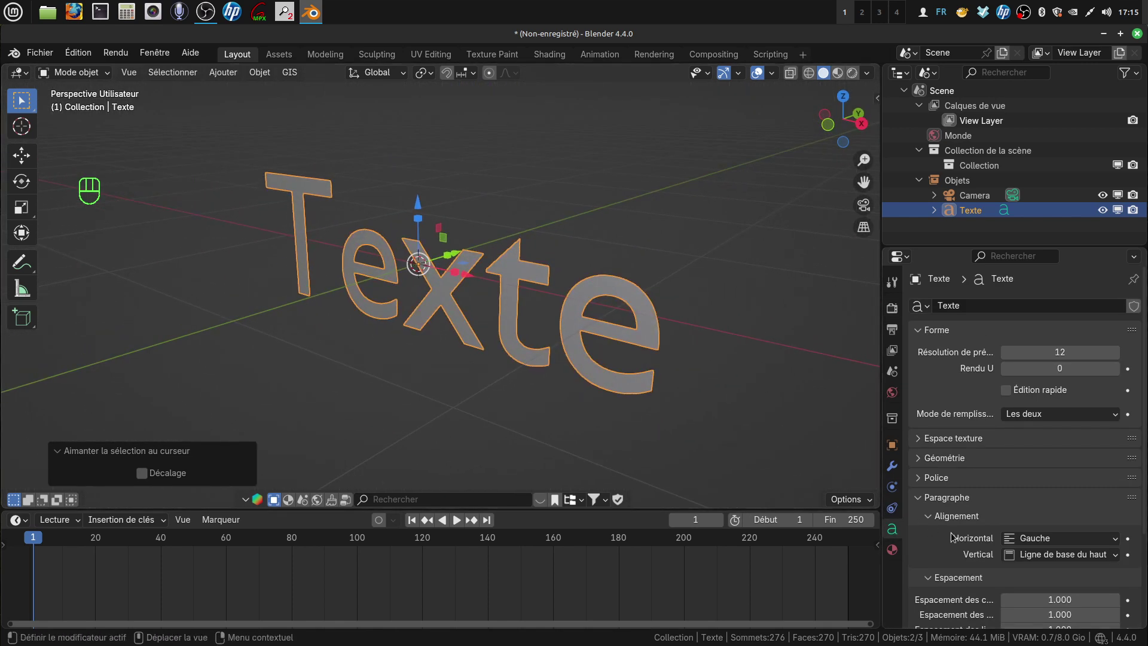
pyautogui.click(919, 457)
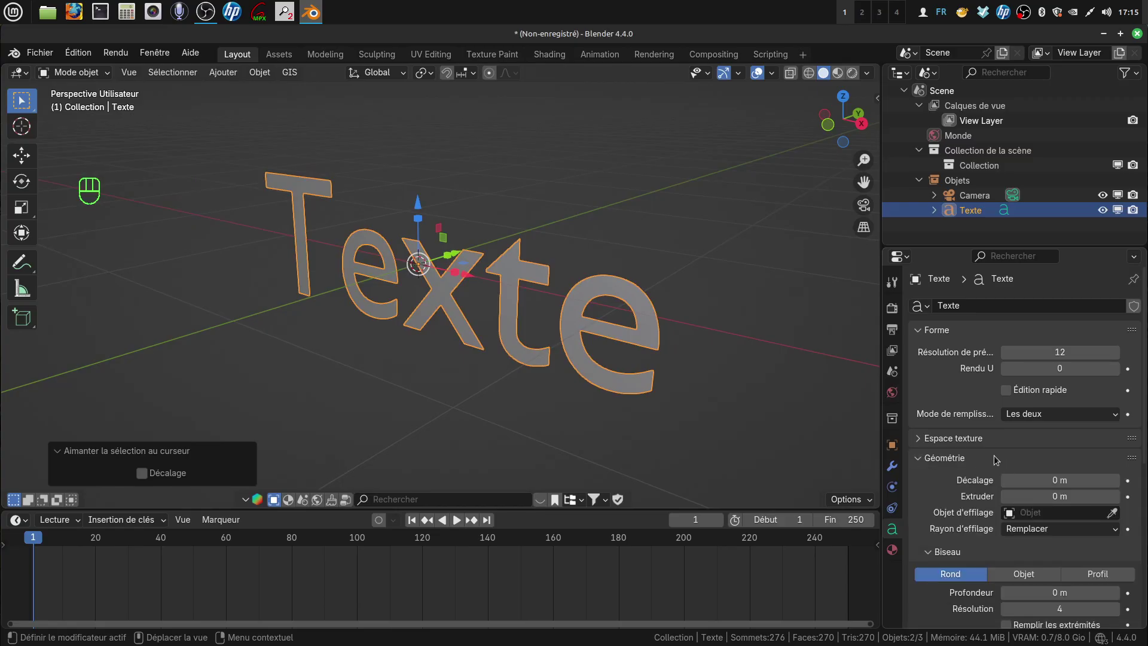
pyautogui.scroll(-2, 994, 459)
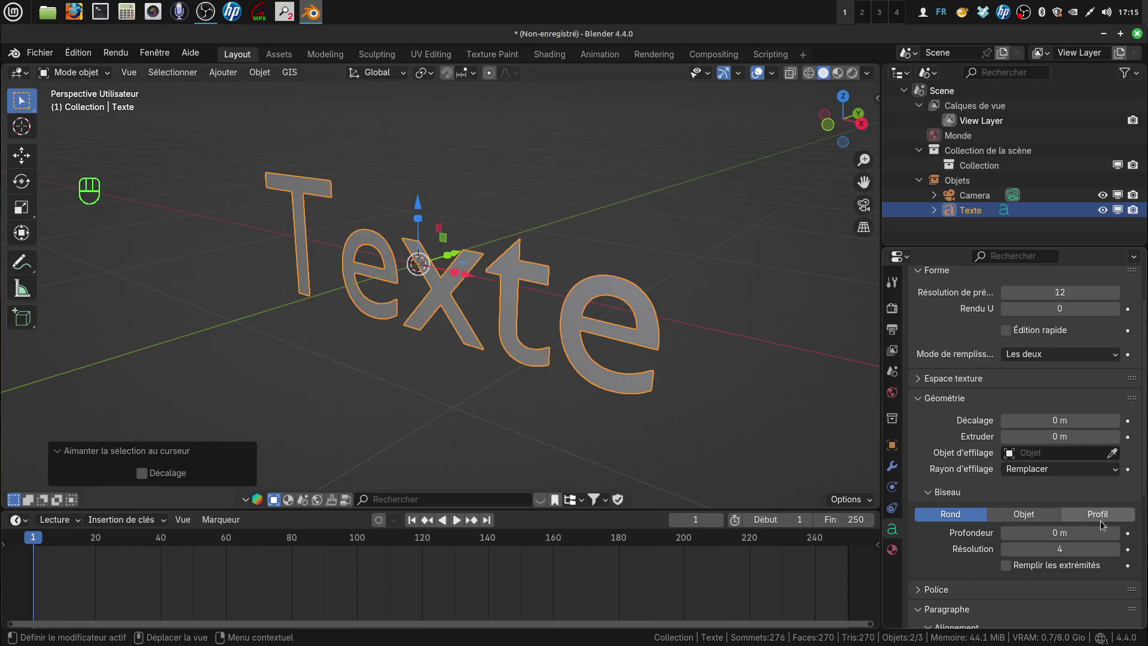
pyautogui.scroll(-2, 970, 547)
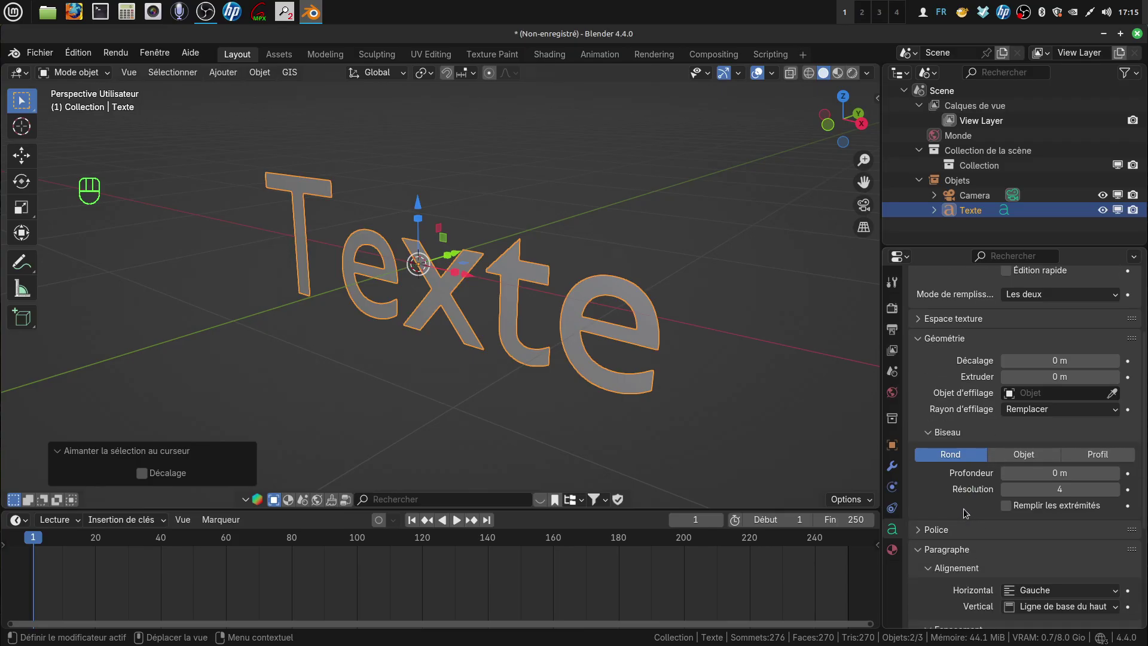
pyautogui.scroll(-1, 968, 513)
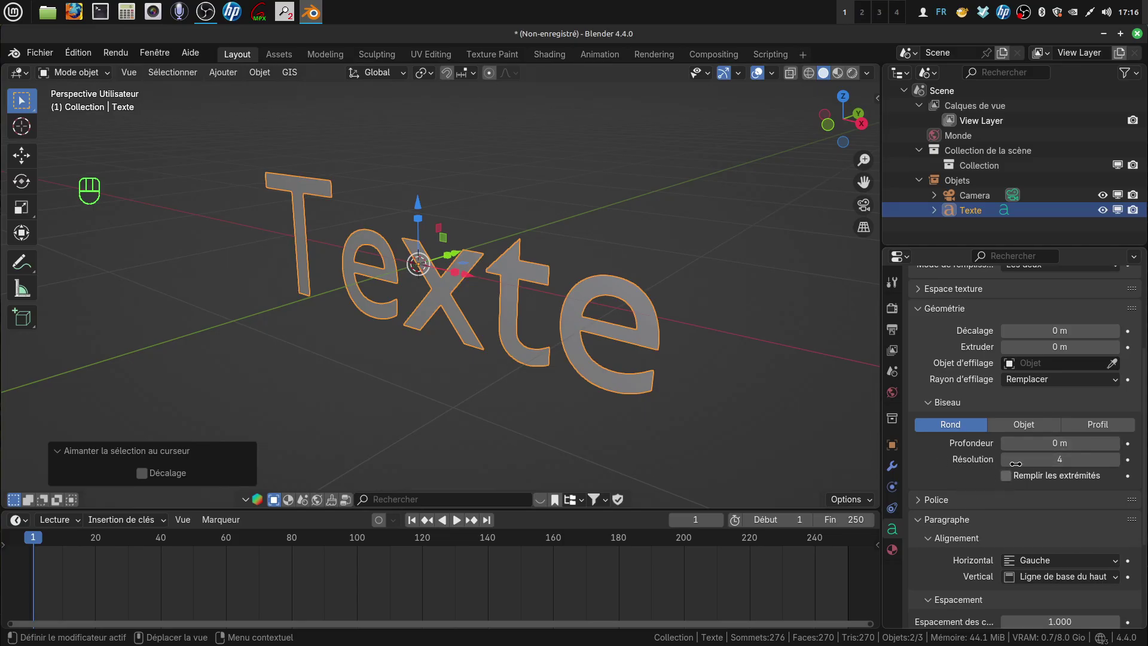
# Try round bevel depths of 0.02 m and 0.03 m on the text, and return the depth to 0 m
pyautogui.moveTo(1060, 443)
pyautogui.mouseDown()
pyautogui.moveTo(1082, 443)
pyautogui.moveTo(1067, 443)
pyautogui.mouseUp()
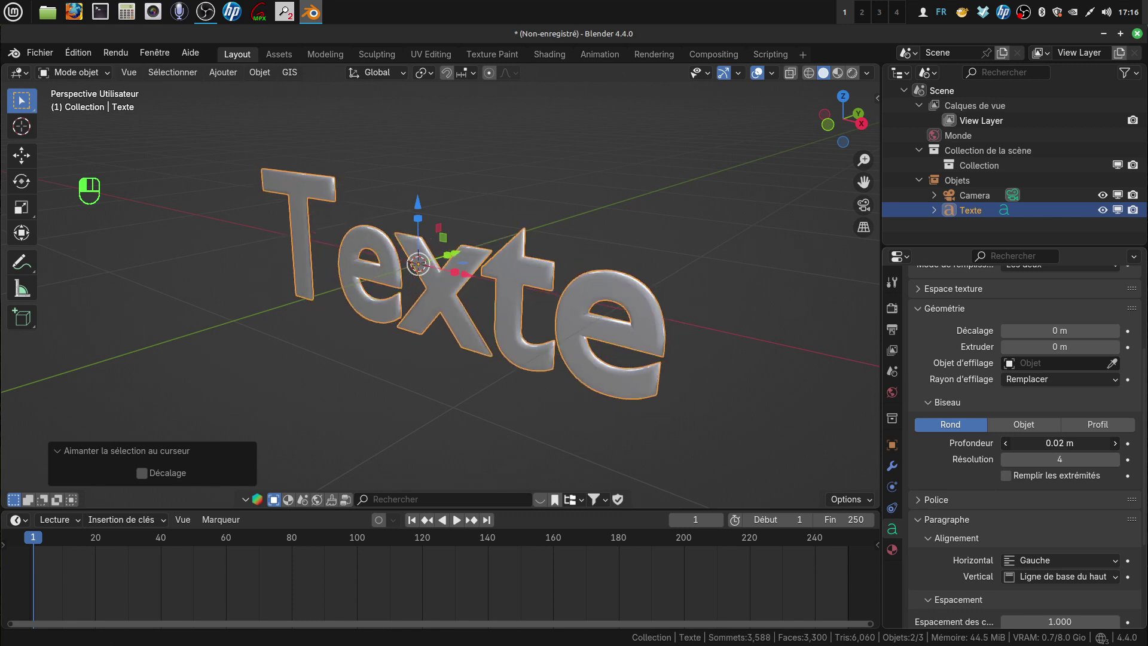
pyautogui.moveTo(1067, 443); pyautogui.dragTo(1073, 443)
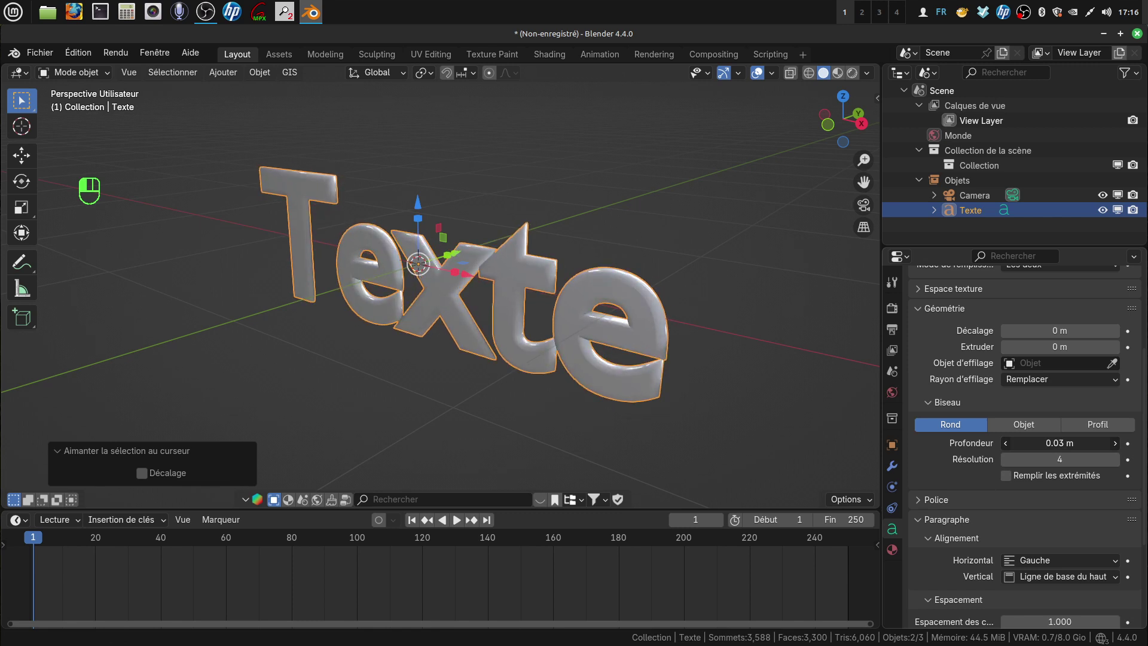
pyautogui.click(1005, 446)
pyautogui.click(1005, 446)
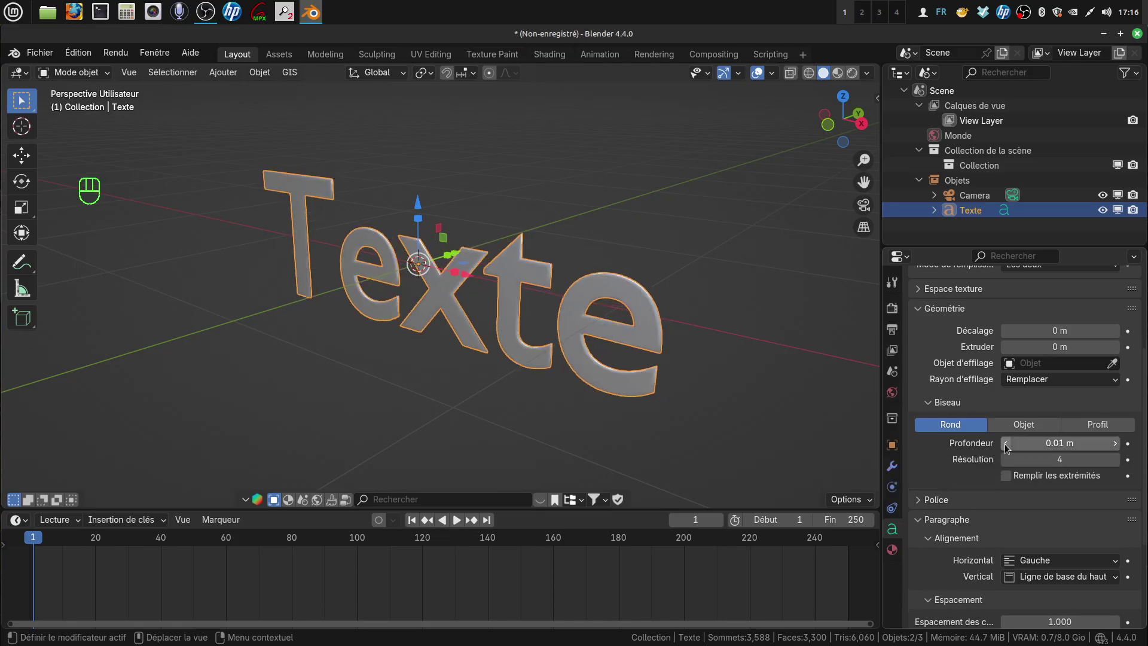
pyautogui.click(1005, 443)
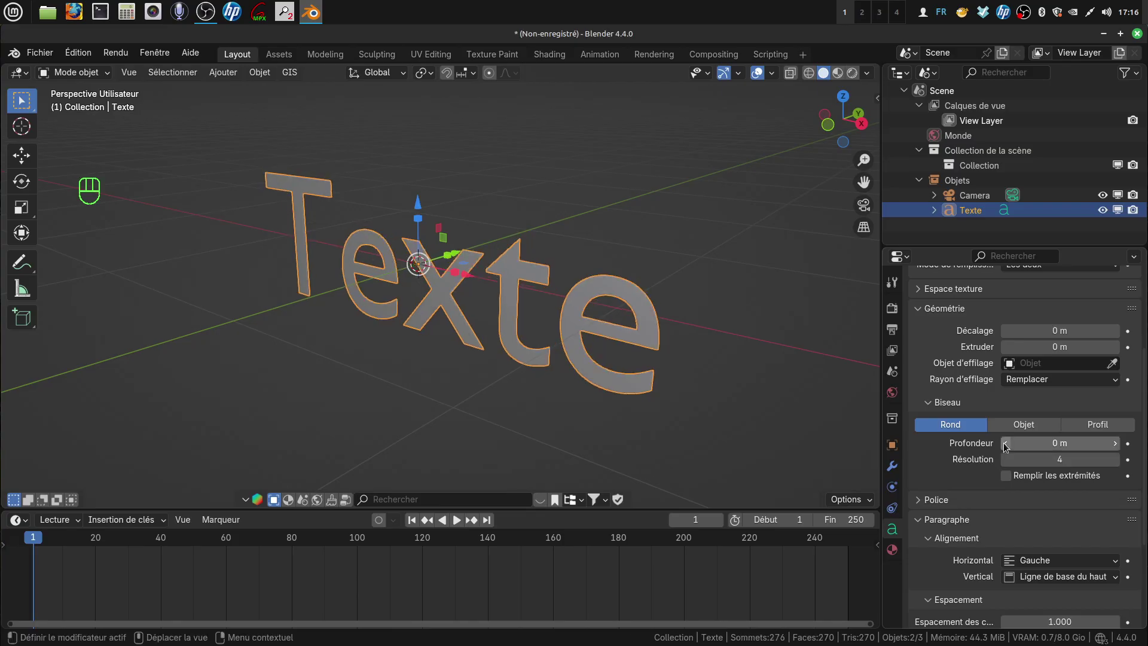
# Try the Object and Profile bevel modes on the text and switch back to the Round mode
pyautogui.click(1022, 425)
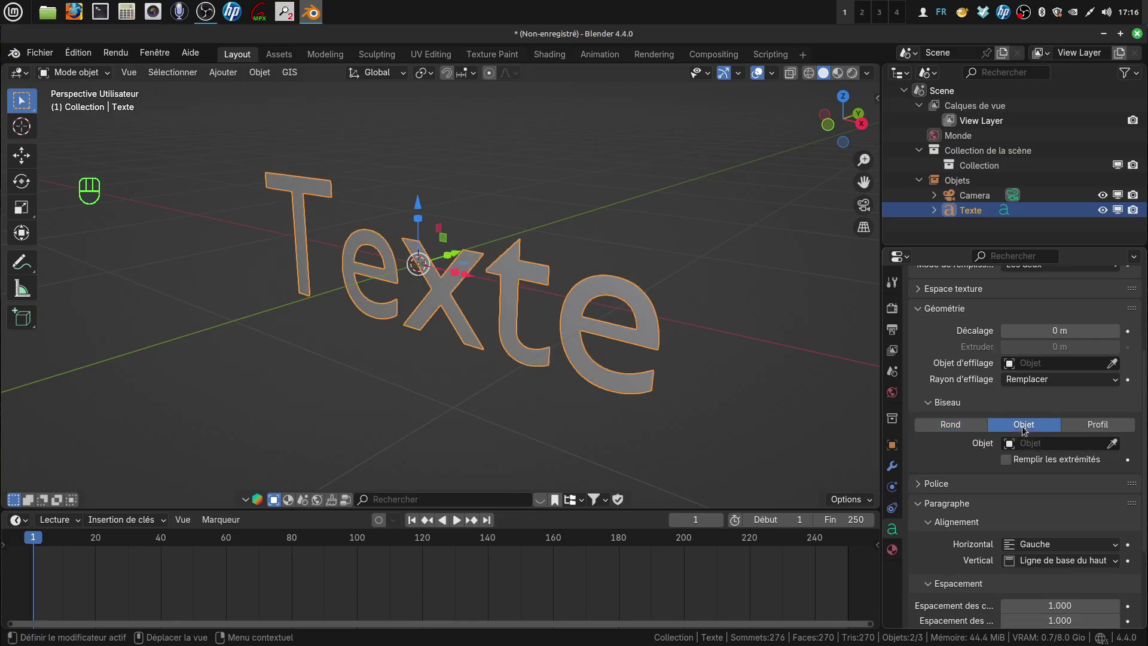
pyautogui.moveTo(586, 296); pyautogui.dragTo(458, 222, button='middle')
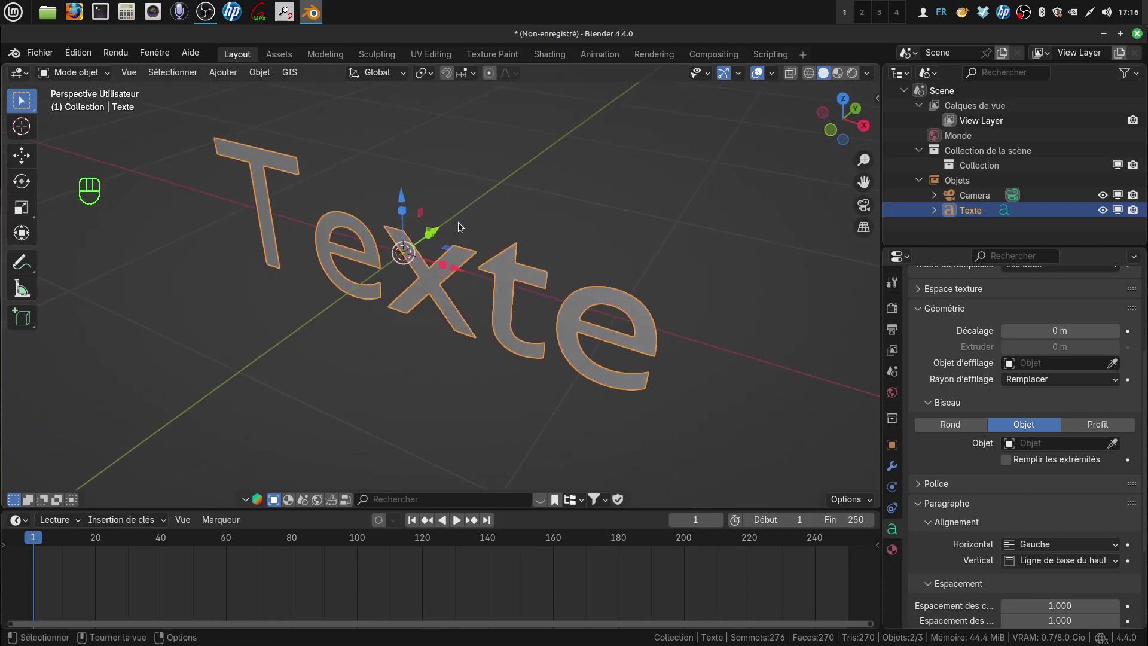
pyautogui.scroll(5, 1025, 363)
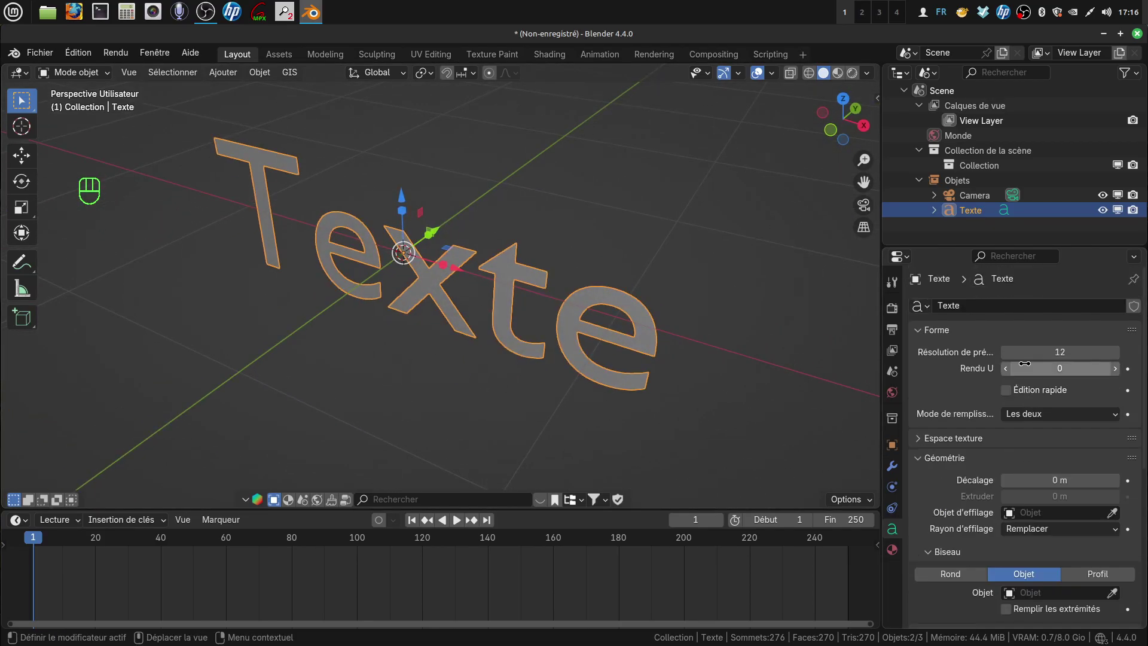
pyautogui.scroll(-5, 1023, 418)
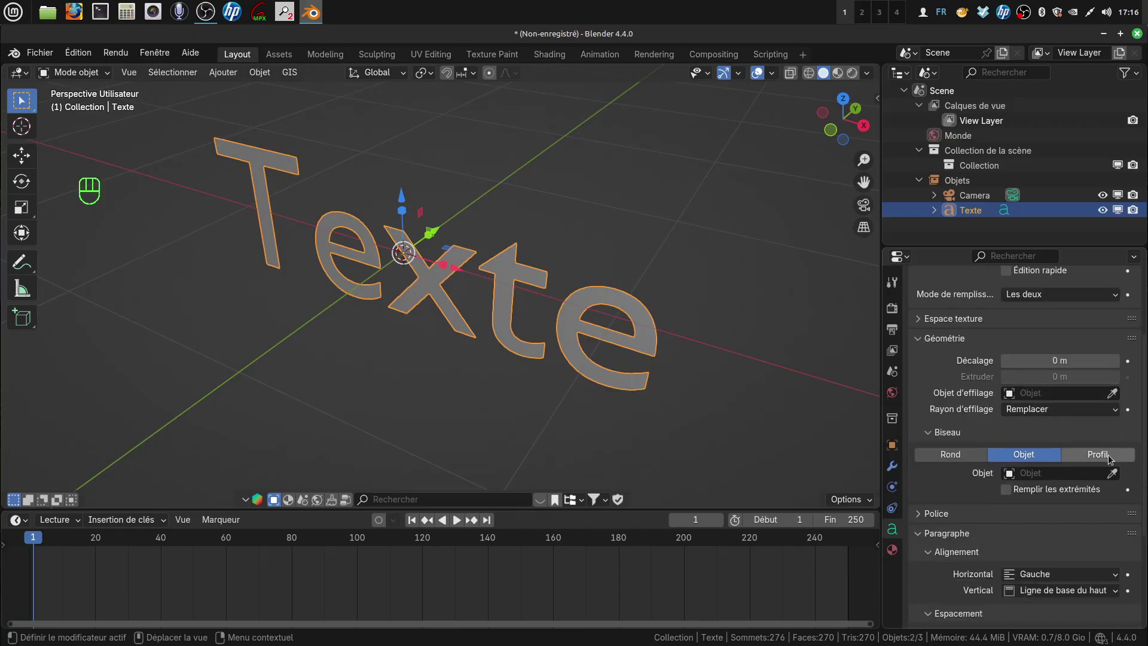
pyautogui.click(1107, 456)
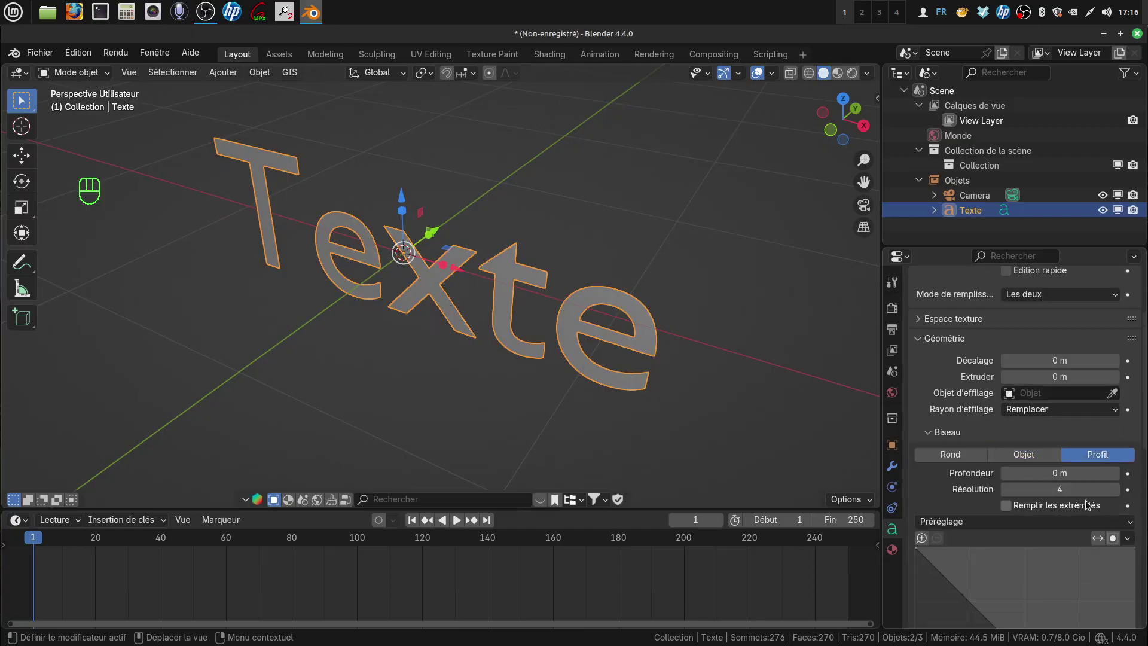
pyautogui.scroll(-3, 1003, 362)
pyautogui.click(964, 368)
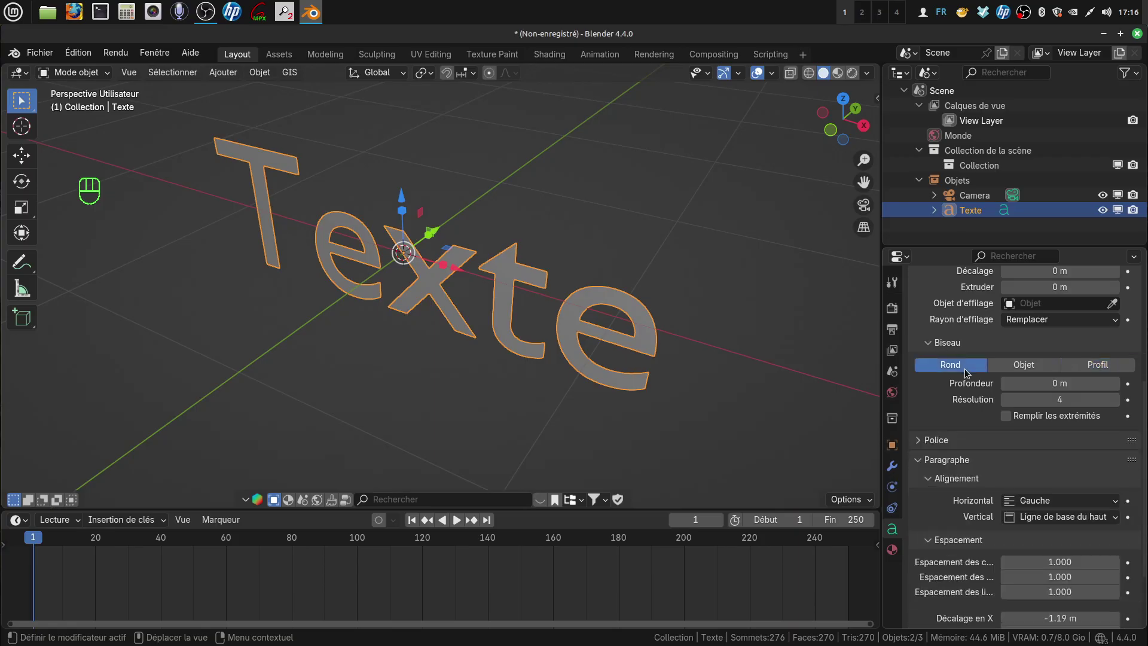
# Set the text's font size to 0.960 and look through the font and paragraph settings
pyautogui.click(918, 442)
pyautogui.scroll(-2, 1040, 469)
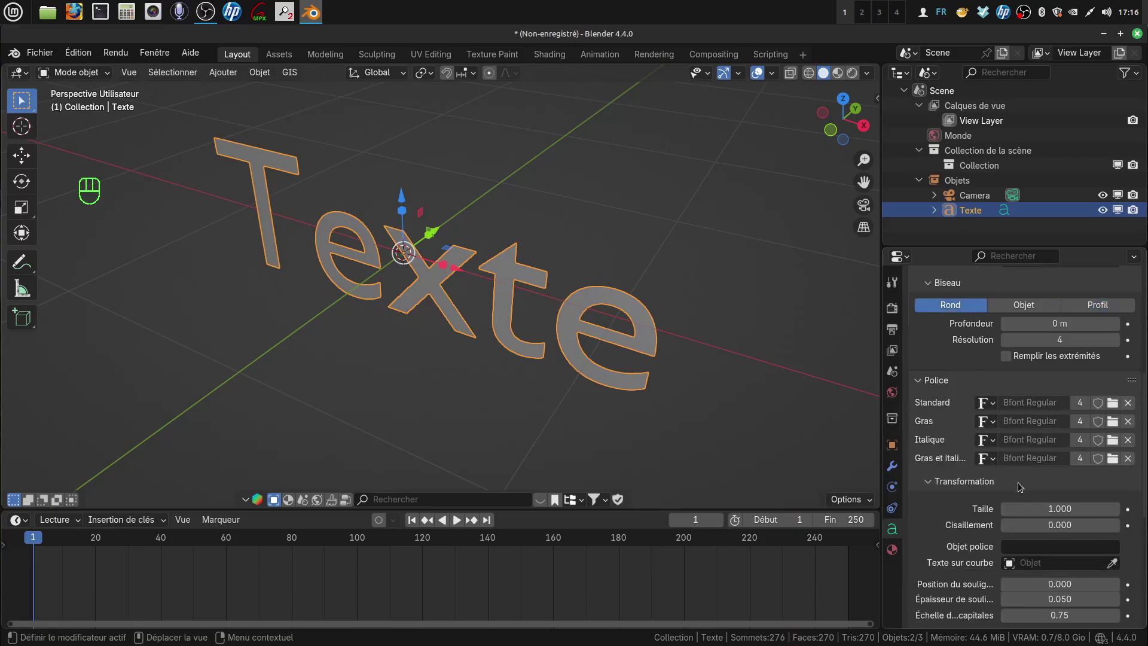
pyautogui.scroll(-2, 1002, 529)
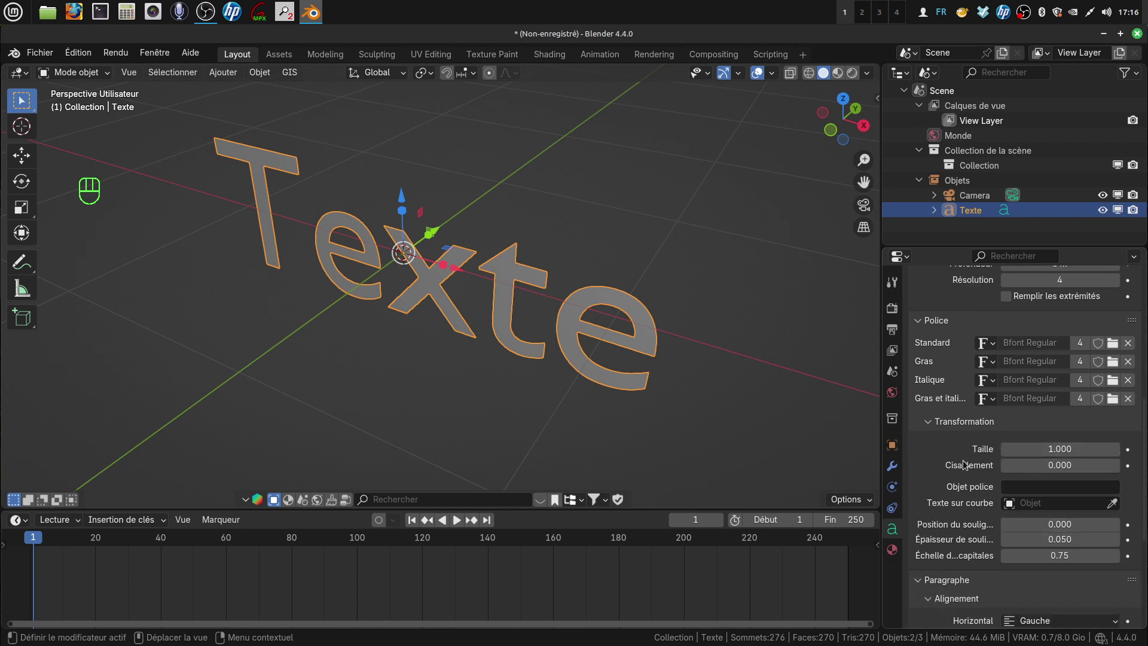
pyautogui.moveTo(1070, 449); pyautogui.dragTo(1047, 448)
pyautogui.scroll(-5, 1034, 486)
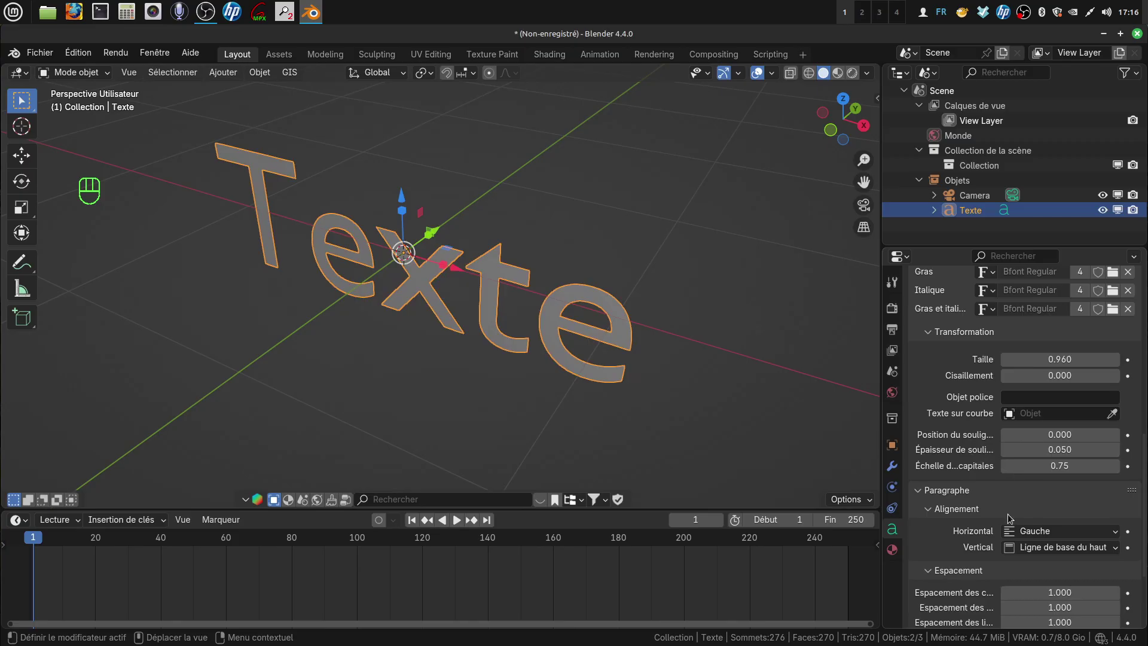
pyautogui.scroll(-3, 1016, 518)
pyautogui.scroll(9, 994, 457)
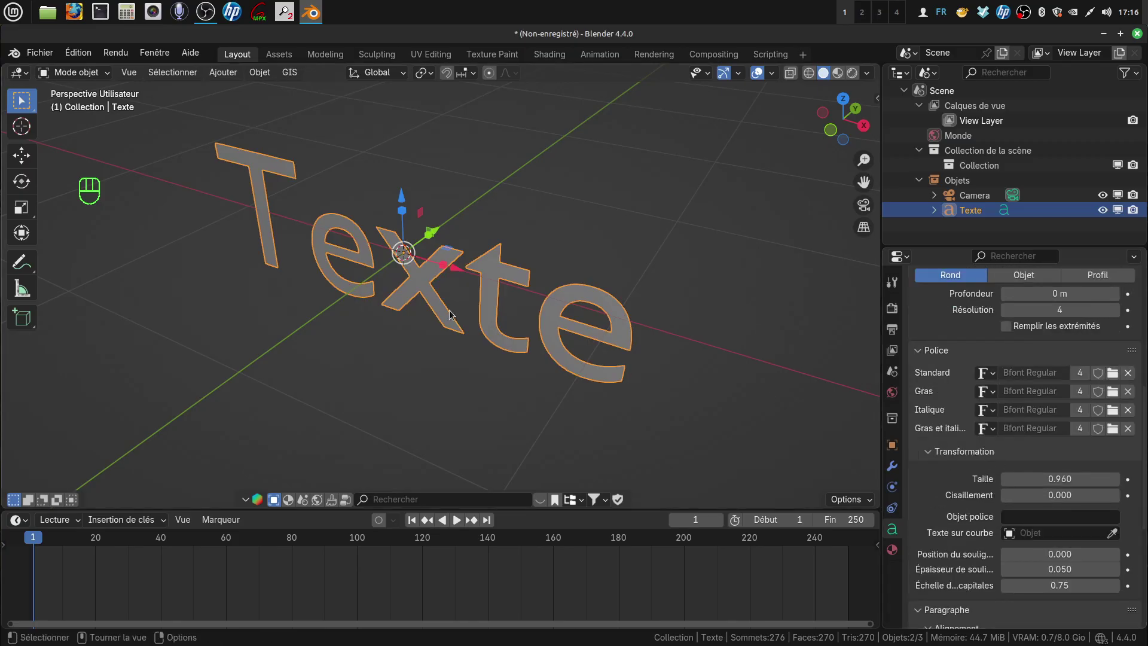
# Convert the text object to a mesh
pyautogui.moveTo(587, 323); pyautogui.dragTo(652, 252, button='middle')
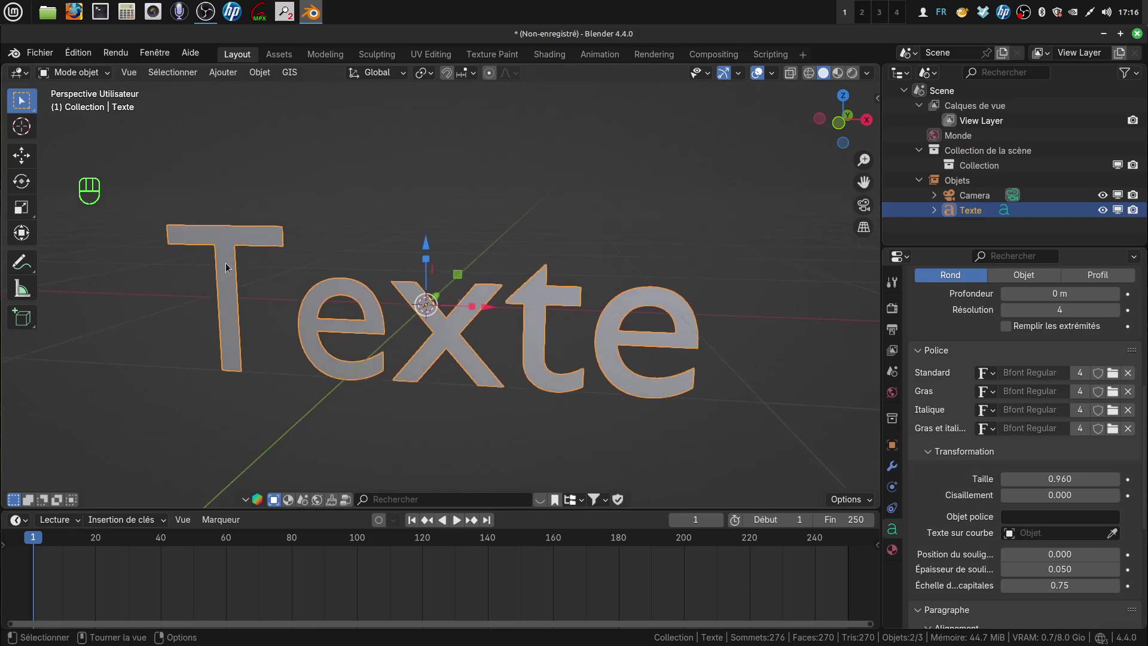
pyautogui.click(260, 73)
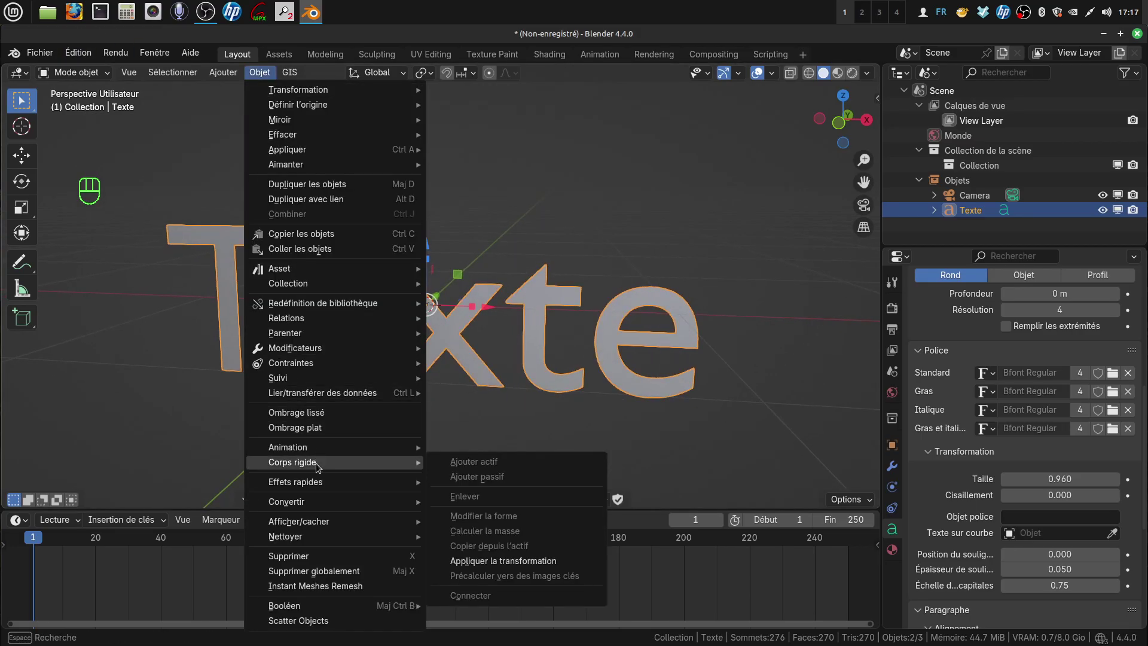
pyautogui.moveTo(321, 504)
pyautogui.click(467, 501)
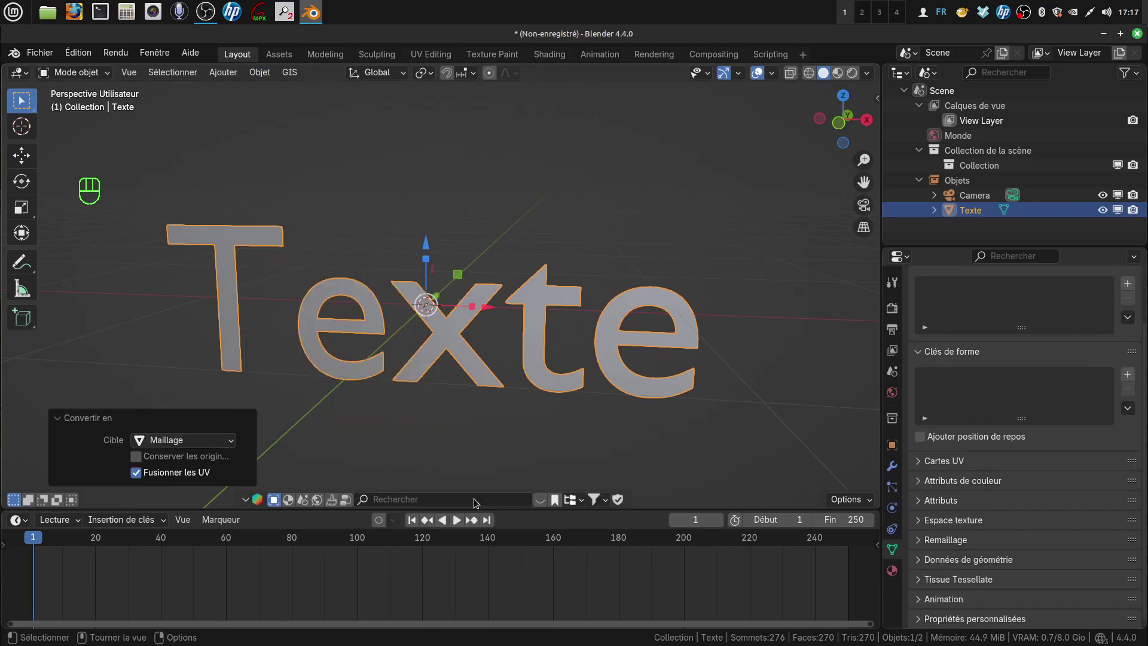
# Extrude all of the text mesh's faces by about 0.17 m to give the letters thickness, and return to Object mode
pyautogui.moveTo(437, 335); pyautogui.dragTo(453, 353, button='middle')
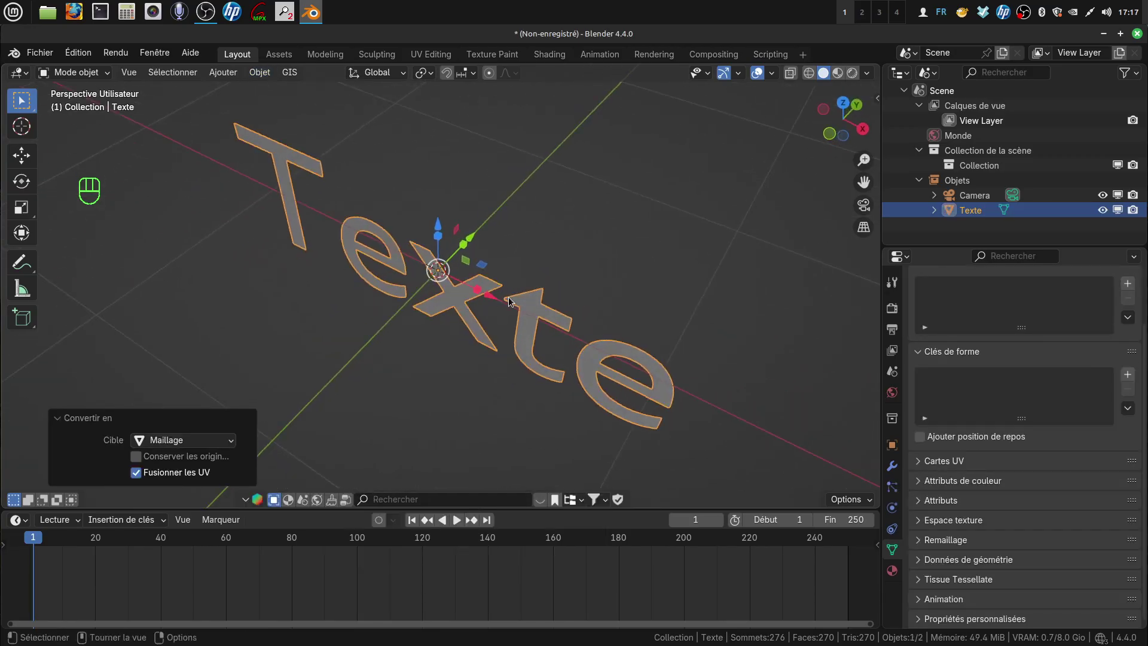
pyautogui.keyDown('shift'); pyautogui.scroll(3, 511, 302); pyautogui.keyUp('shift')
pyautogui.press('Tab')
pyautogui.moveTo(519, 302); pyautogui.dragTo(538, 299, button='middle')
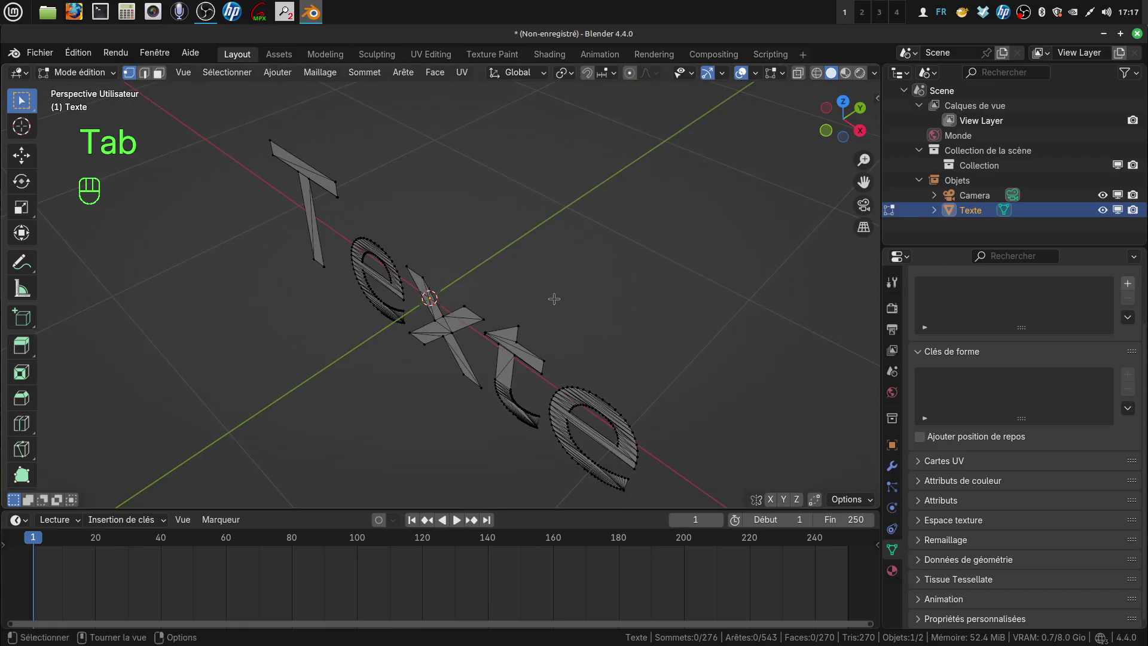
pyautogui.press('a')
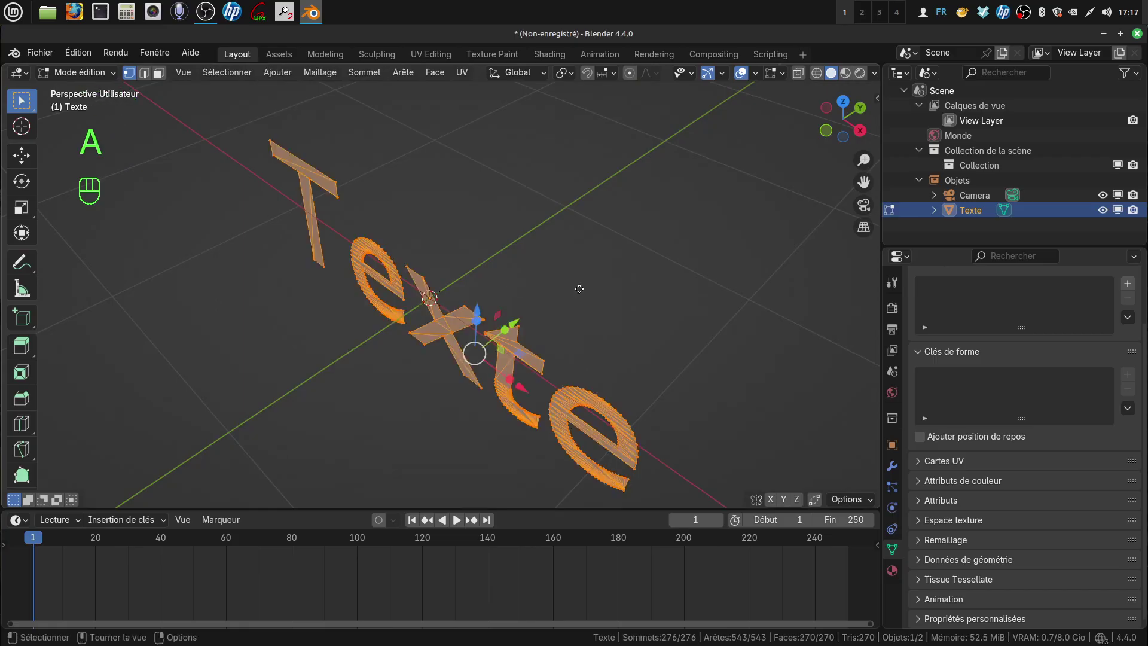
pyautogui.press('e')
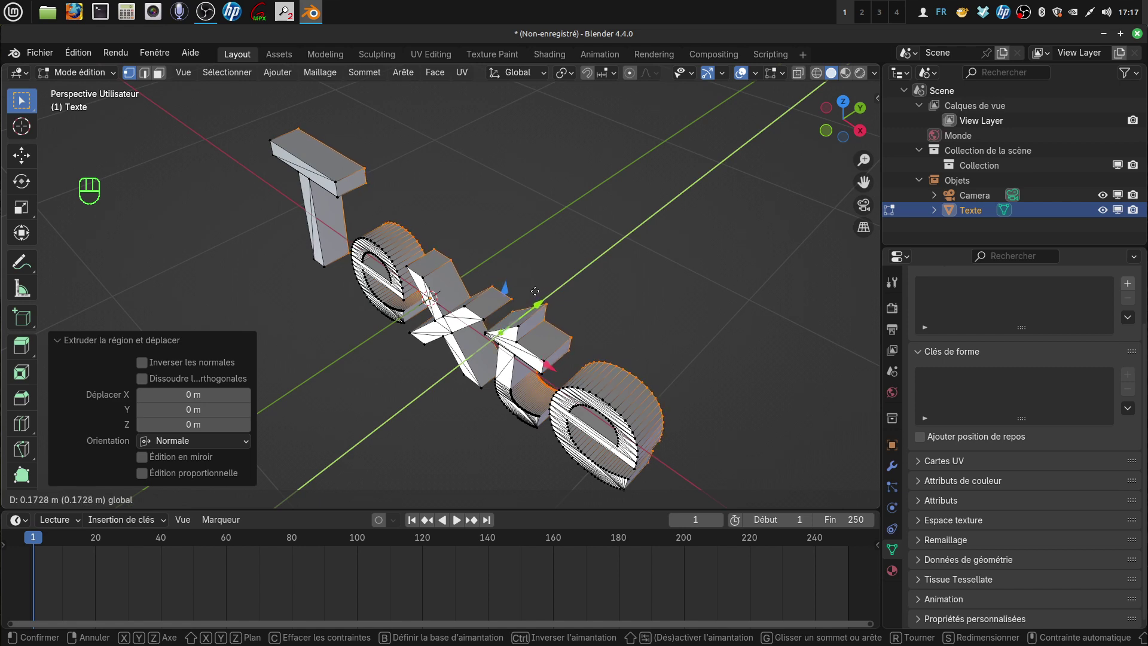
pyautogui.click(538, 289)
pyautogui.moveTo(538, 290)
pyautogui.mouseDown(button='middle')
pyautogui.moveTo(584, 274)
pyautogui.moveTo(526, 386)
pyautogui.moveTo(568, 409)
pyautogui.moveTo(498, 329)
pyautogui.moveTo(553, 273)
pyautogui.mouseUp(button='middle')
pyautogui.press('Tab')
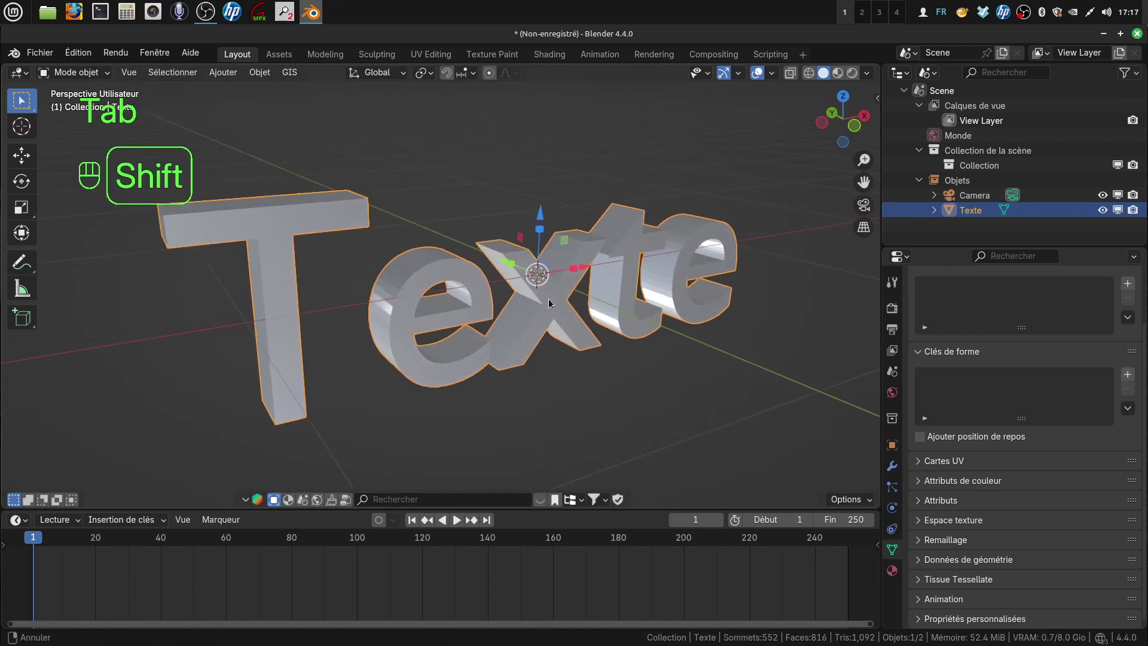
# Shade the extruded text smooth and add a Smooth by Angle (Lisser selon l'angle) modifier to it
pyautogui.rightClick(399, 333)
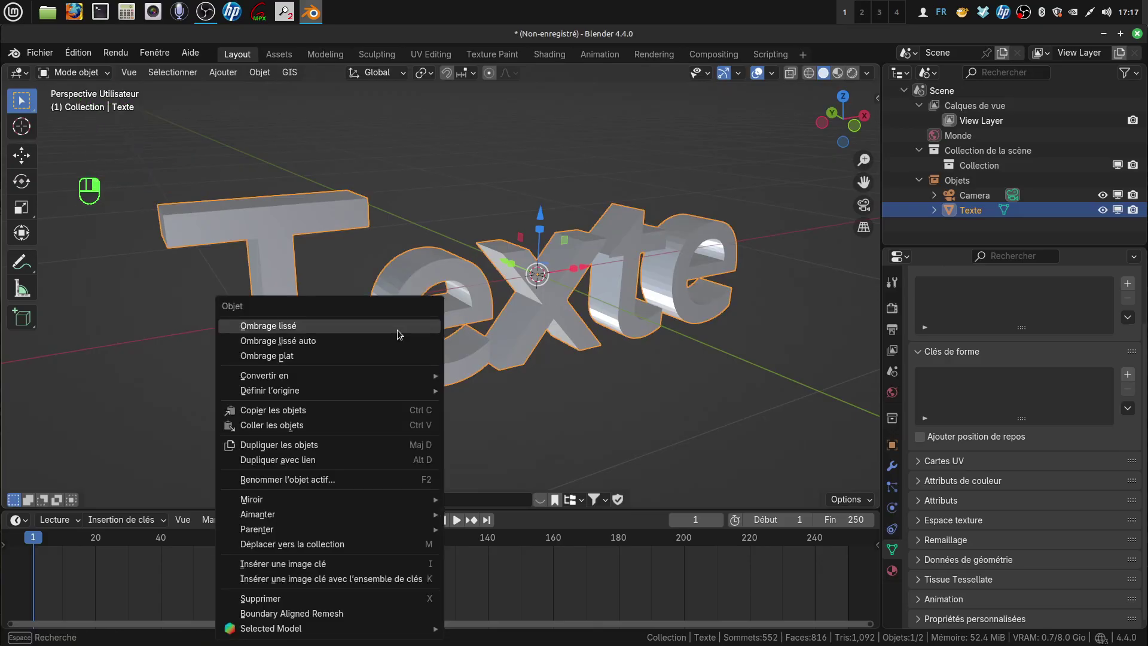
pyautogui.click(365, 328)
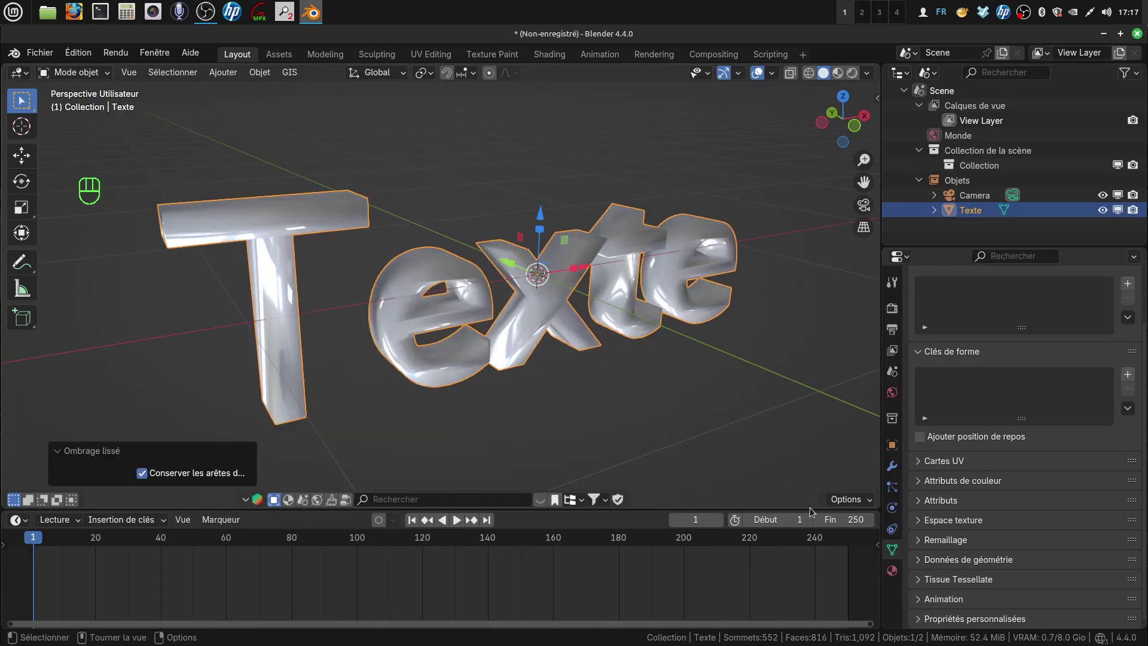
pyautogui.click(892, 465)
pyautogui.click(1024, 309)
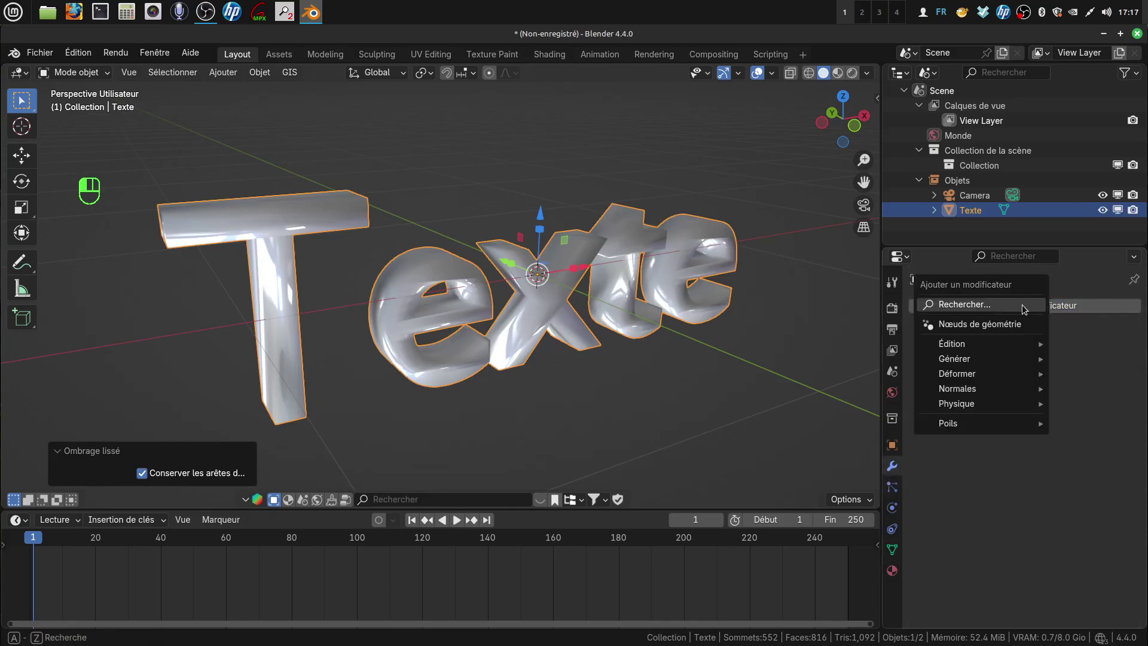
pyautogui.moveTo(981, 389)
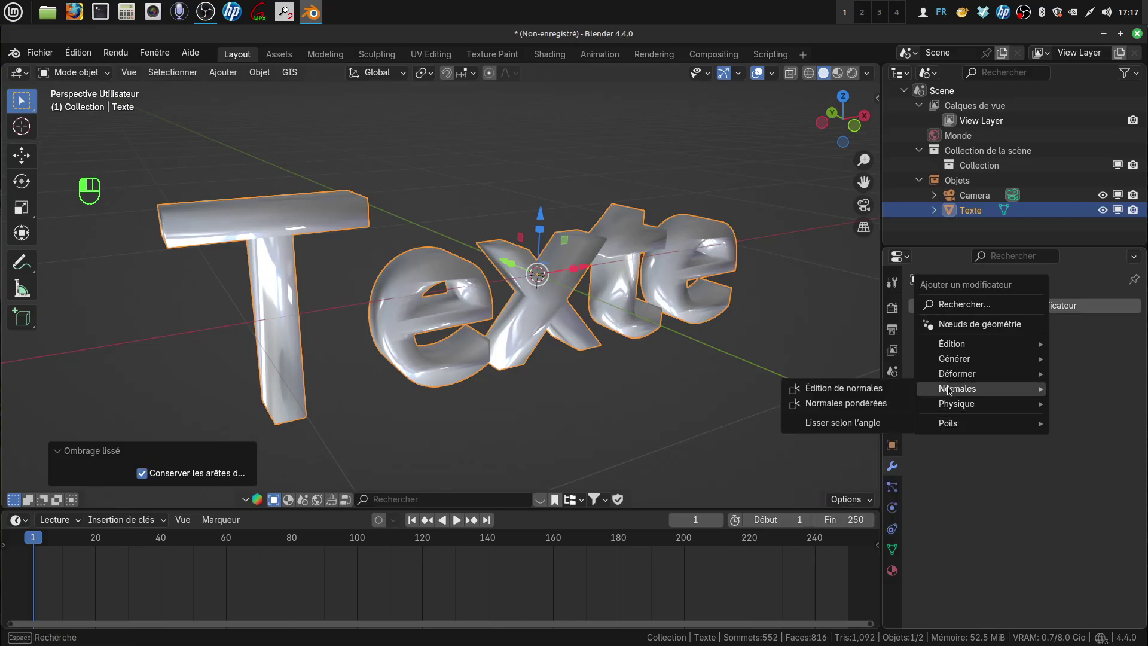
pyautogui.click(870, 426)
# Apply the Smooth by Angle modifier, with its 30° angle, to the text mesh
pyautogui.moveTo(476, 308); pyautogui.dragTo(431, 303, button='middle')
pyautogui.moveTo(562, 310); pyautogui.dragTo(504, 290, button='middle')
pyautogui.scroll(-2, 475, 267)
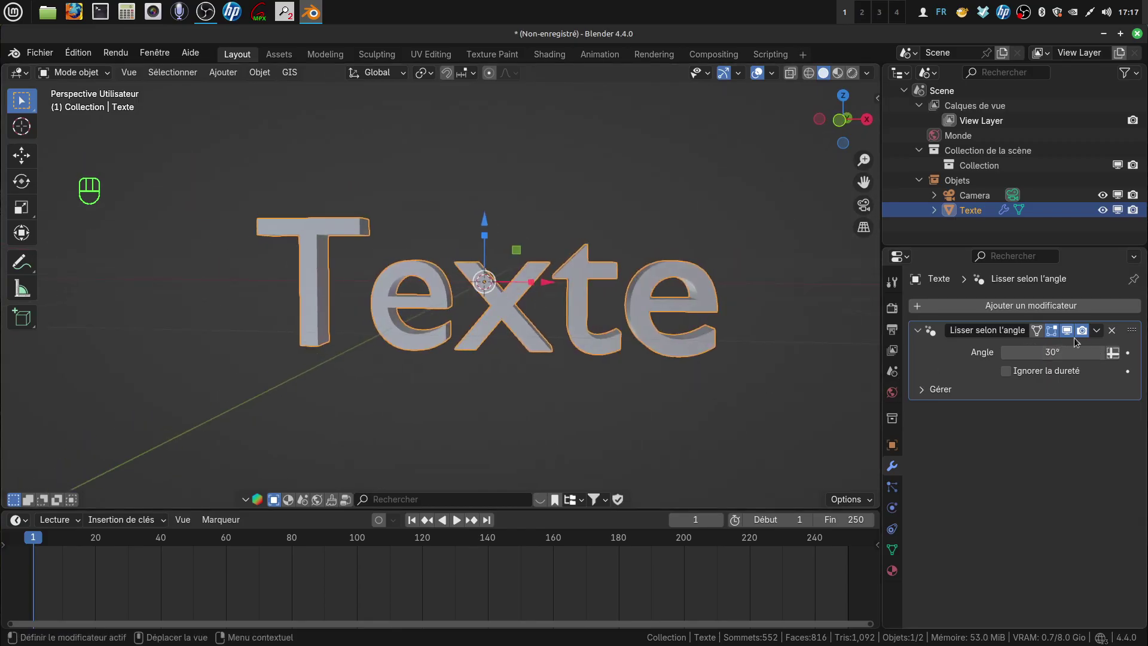
pyautogui.click(1096, 330)
pyautogui.click(1002, 348)
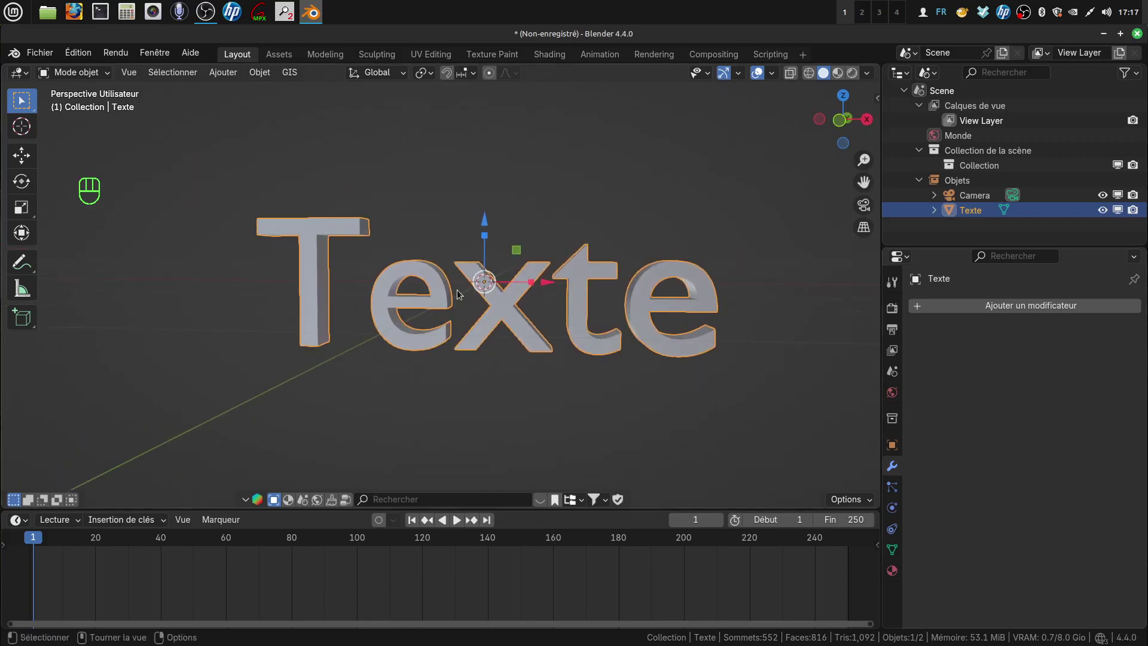
# Split the 3D viewport vertically and turn the new area into a shader editor
pyautogui.moveTo(505, 276); pyautogui.dragTo(422, 287, button='middle')
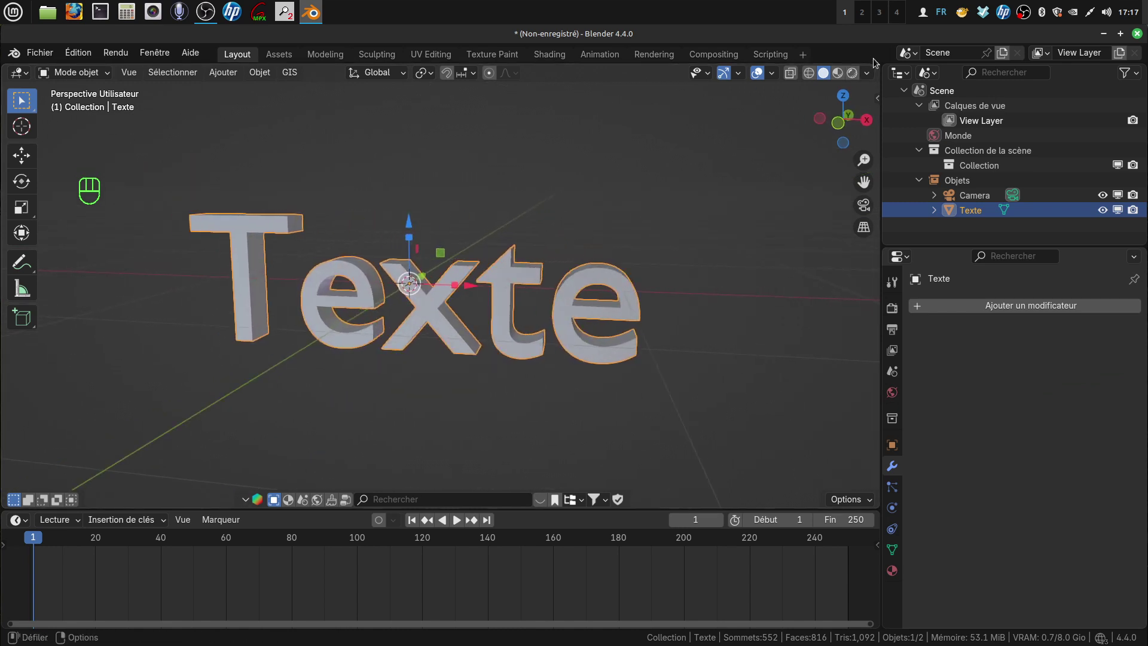
pyautogui.moveTo(877, 64); pyautogui.dragTo(518, 66)
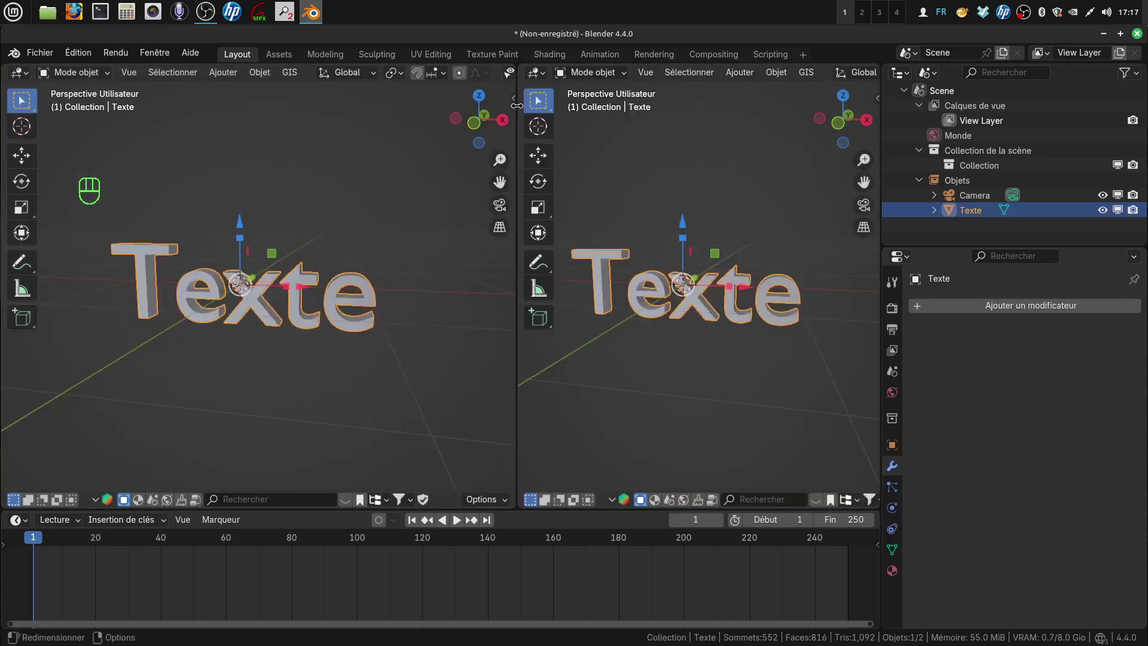
pyautogui.click(536, 73)
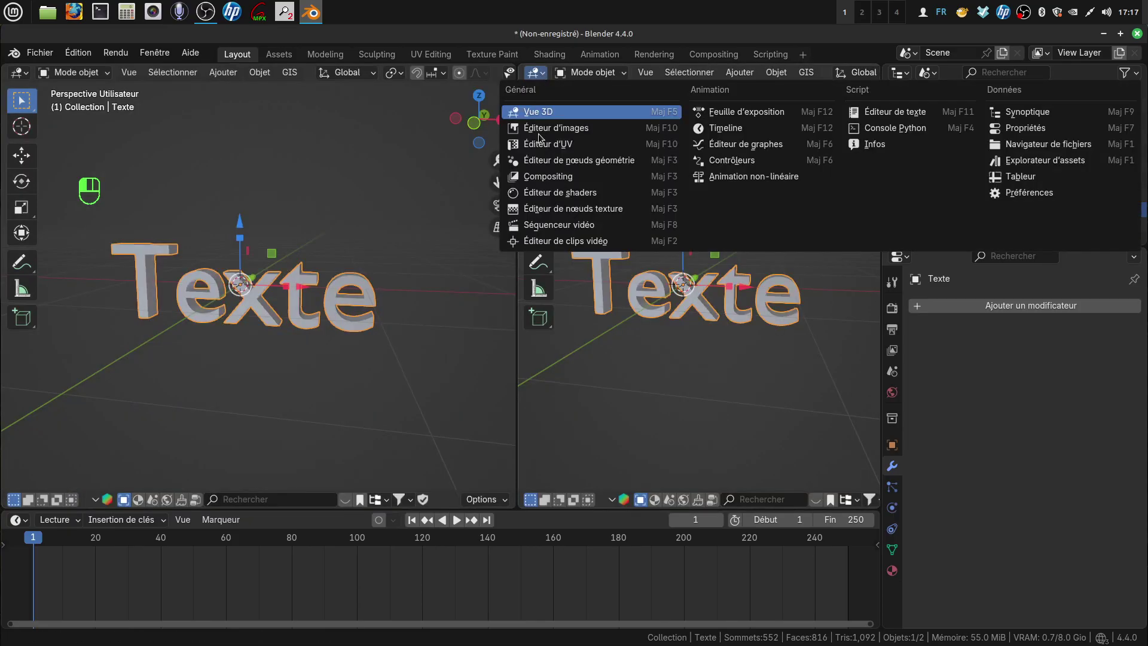
pyautogui.click(583, 192)
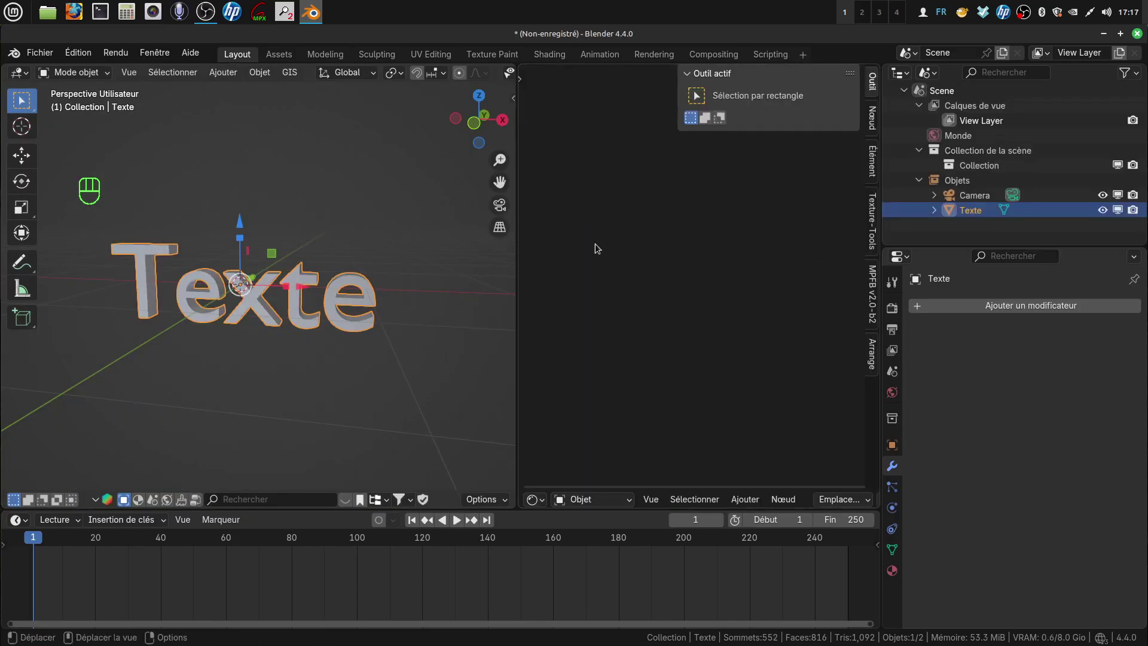
# Create a new material for the text in the shader editor and hide the editor's sidebar
pyautogui.scroll(-3, 808, 503)
pyautogui.click(819, 500)
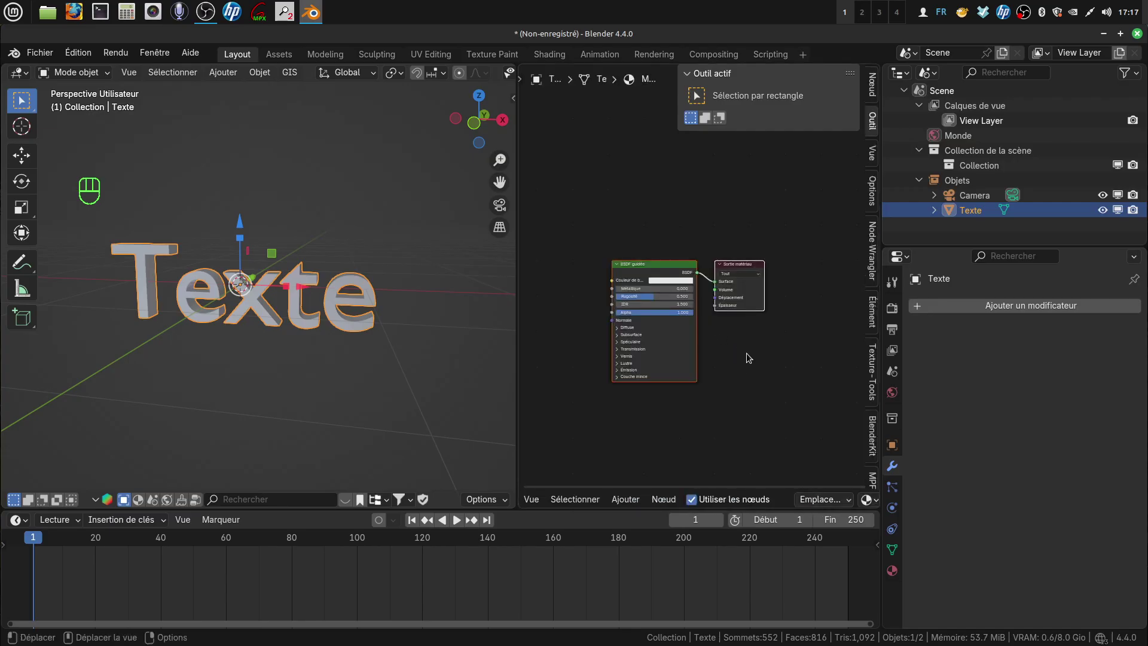
pyautogui.press('n')
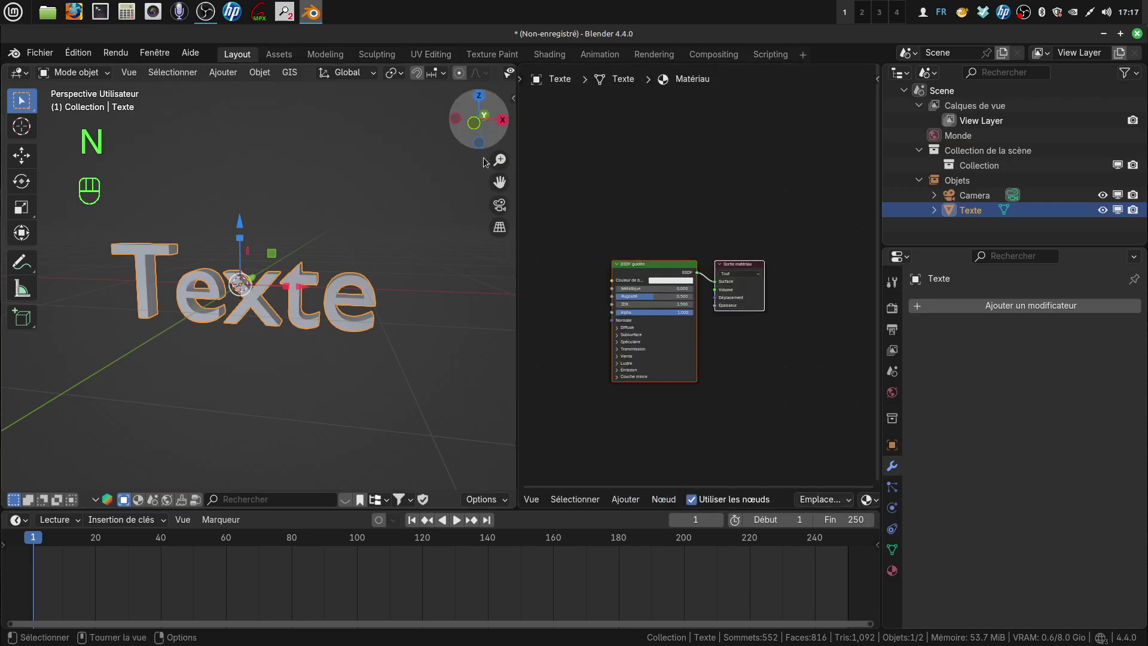
# Set the base colour of the material's Principled BSDF node to a bright green
pyautogui.click(671, 280)
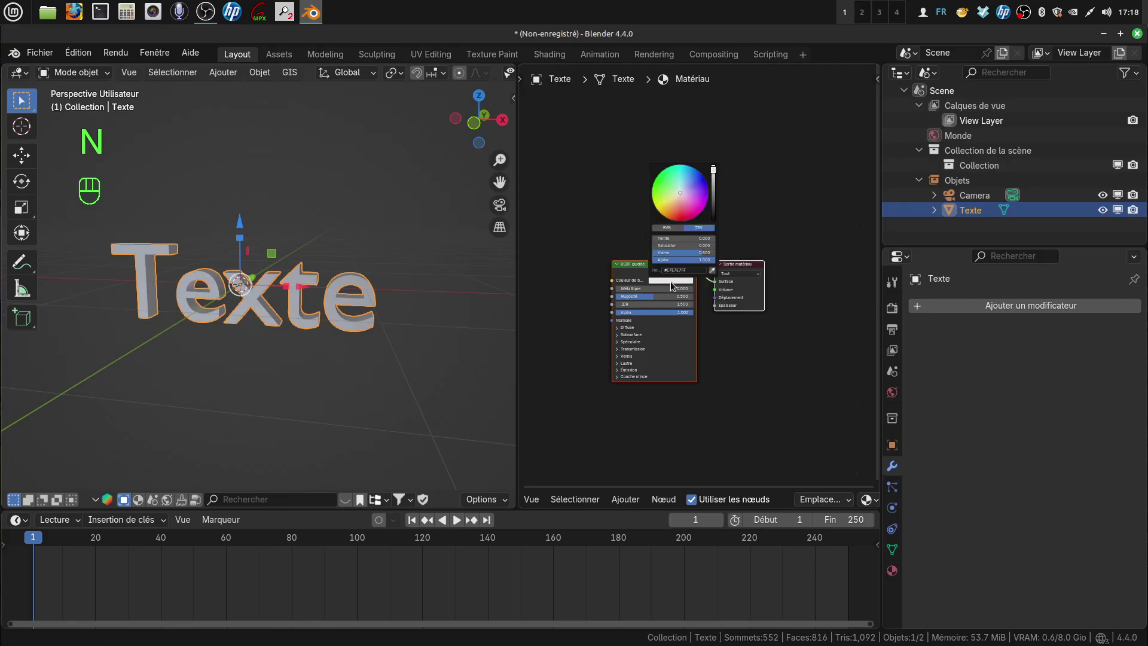
pyautogui.moveTo(678, 195); pyautogui.dragTo(659, 189)
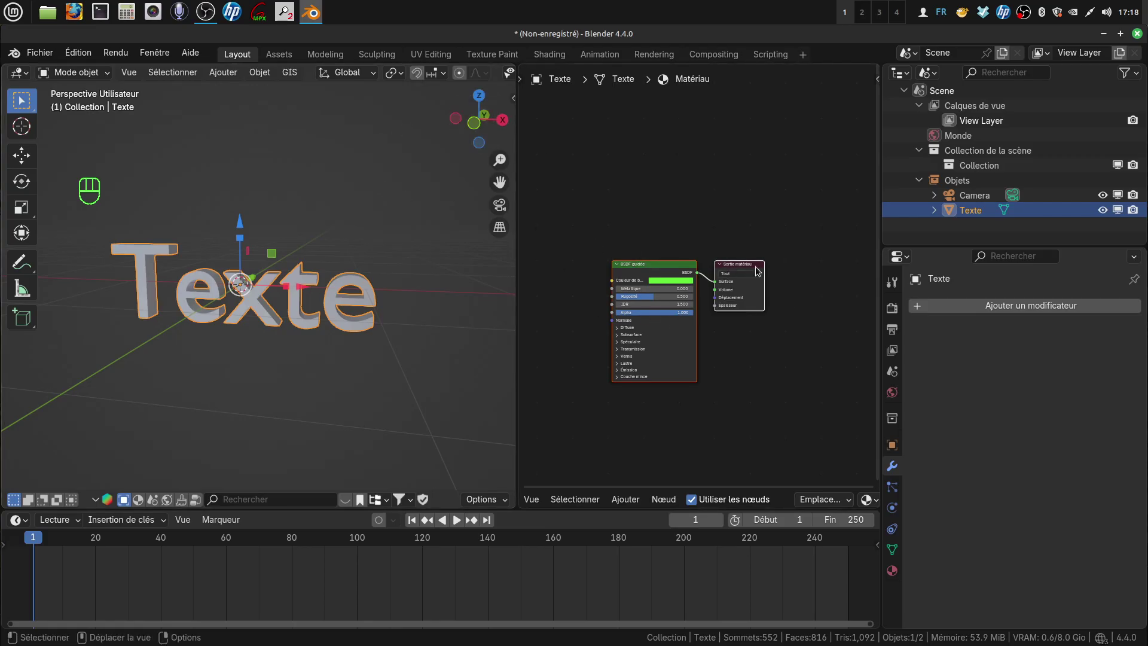
# Preview the green text in Material Preview shading and switch the viewport to Rendered shading
pyautogui.scroll(-5, 420, 78)
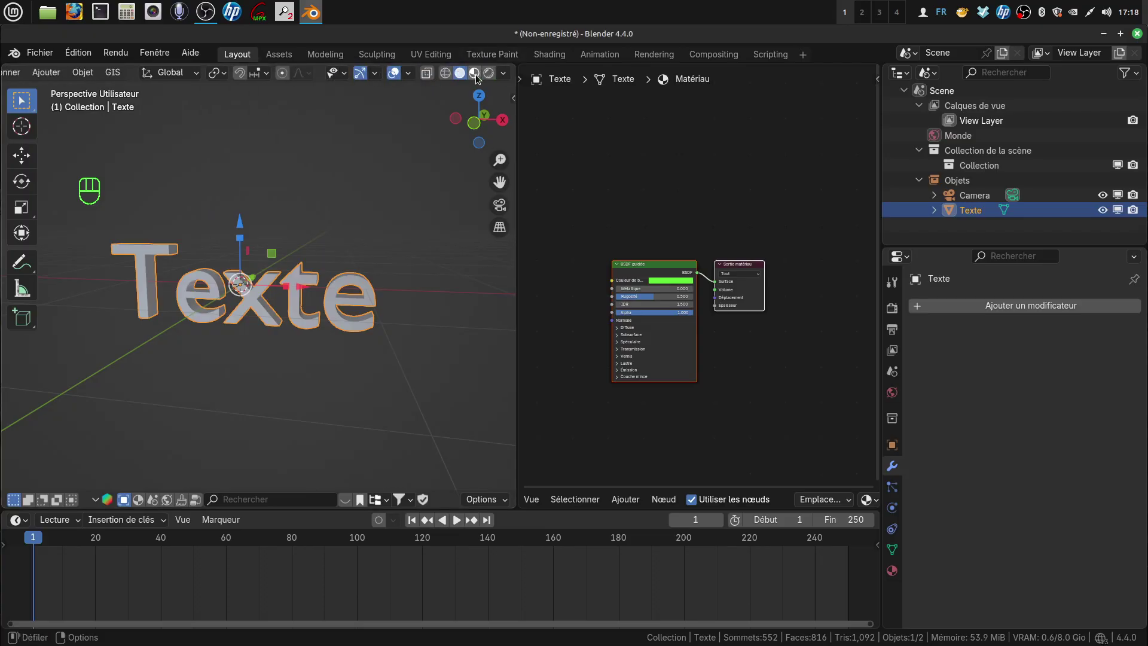
pyautogui.click(475, 75)
pyautogui.moveTo(417, 142)
pyautogui.mouseDown(button='middle')
pyautogui.moveTo(389, 149)
pyautogui.moveTo(472, 73)
pyautogui.moveTo(377, 241)
pyautogui.moveTo(421, 256)
pyautogui.mouseUp(button='middle')
pyautogui.click(488, 73)
pyautogui.moveTo(218, 172); pyautogui.dragTo(314, 305, button='middle')
pyautogui.scroll(4, 385, 310)
pyautogui.scroll(-3, 343, 310)
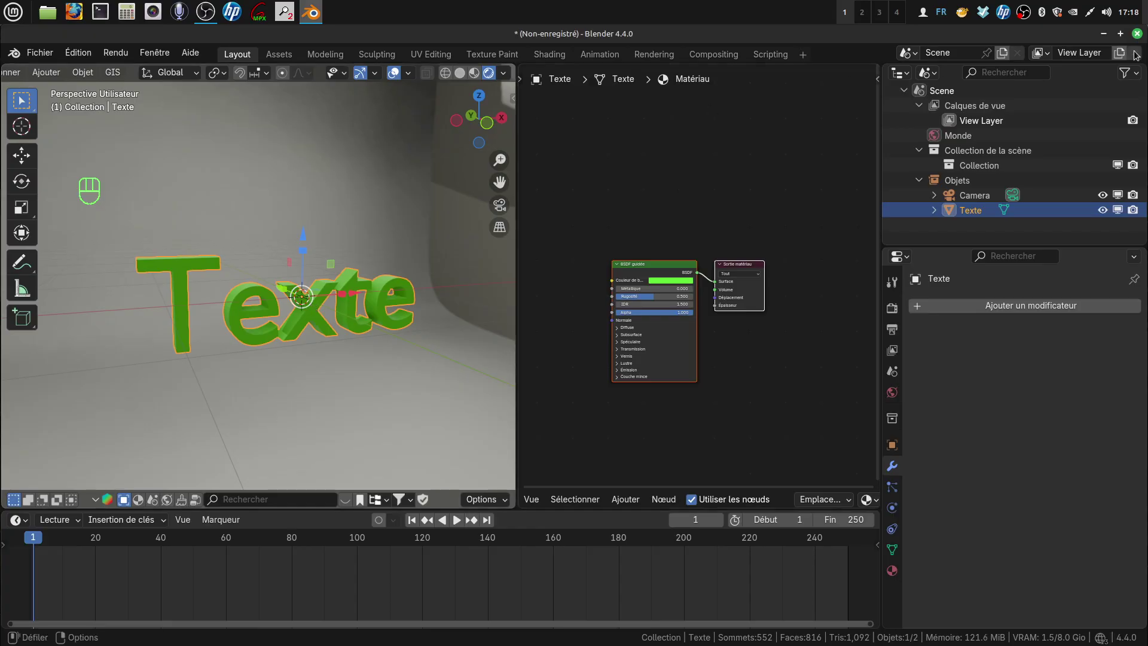
# Switch to the web browser and search the BLENDER EN FRANÇAIS YouTube channel for "hdri", closing the Adblock Plus page
pyautogui.click(1104, 34)
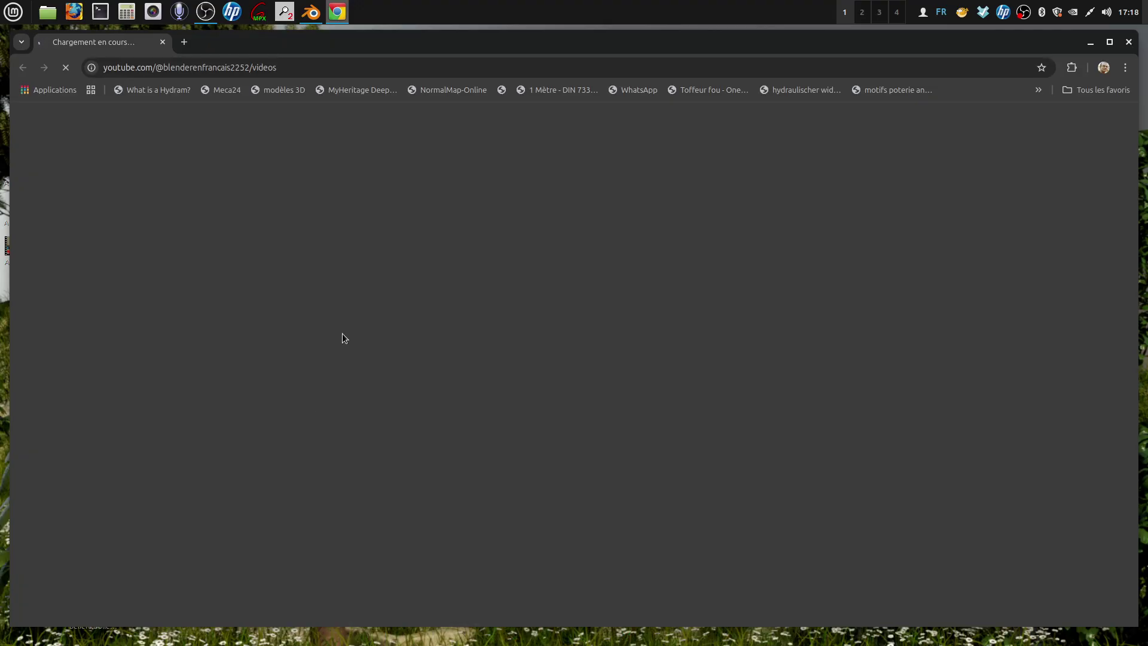
pyautogui.click(1110, 42)
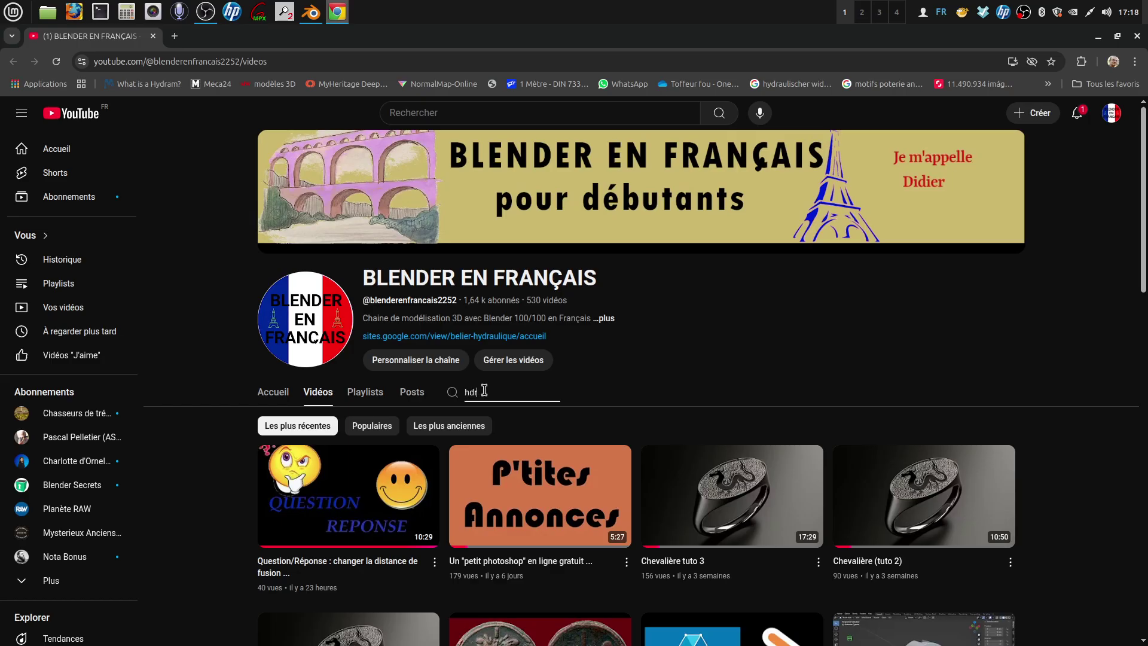
pyautogui.press('Return')
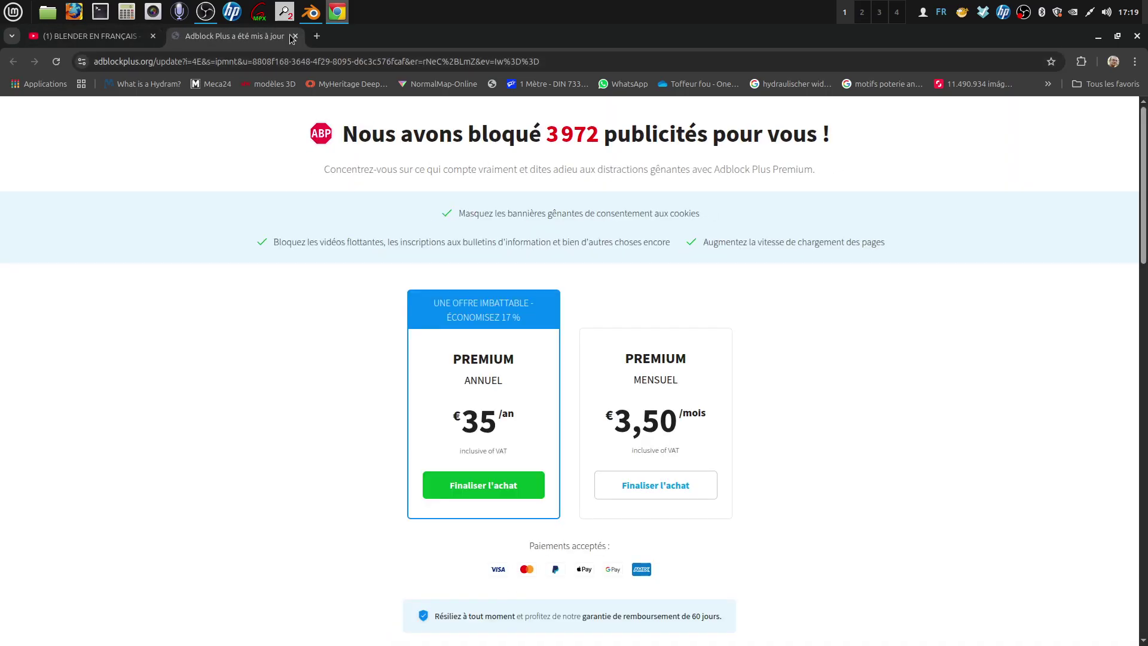
pyautogui.click(295, 37)
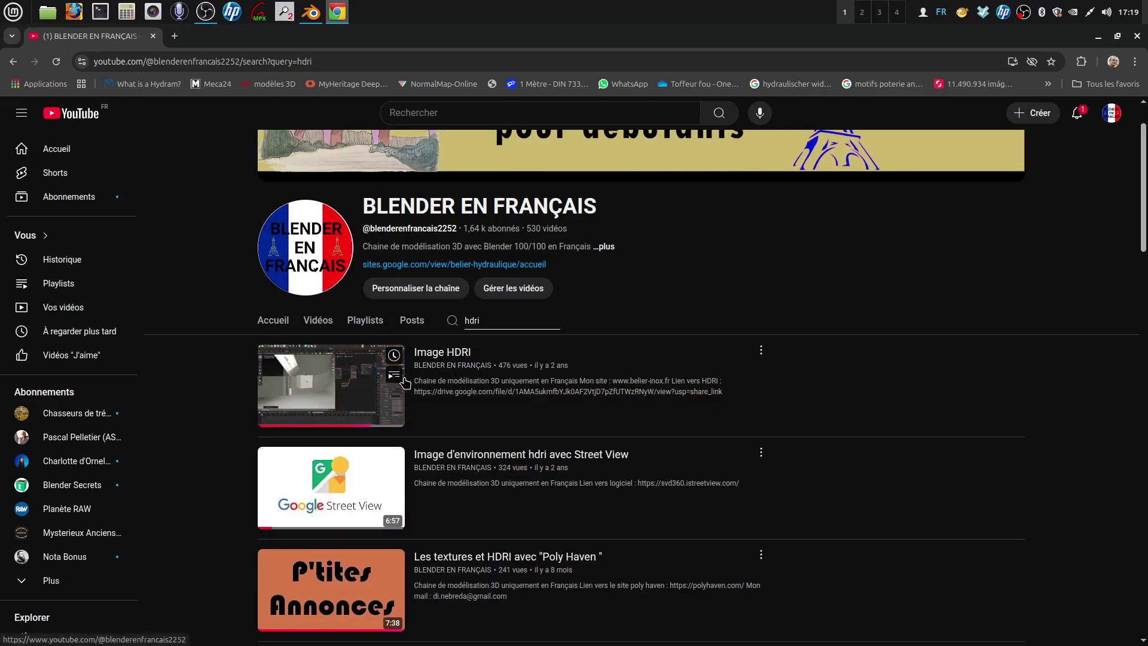
# Look through the channel's HDRI search results, close the browser and switch back to Blender
pyautogui.scroll(-3, 455, 394)
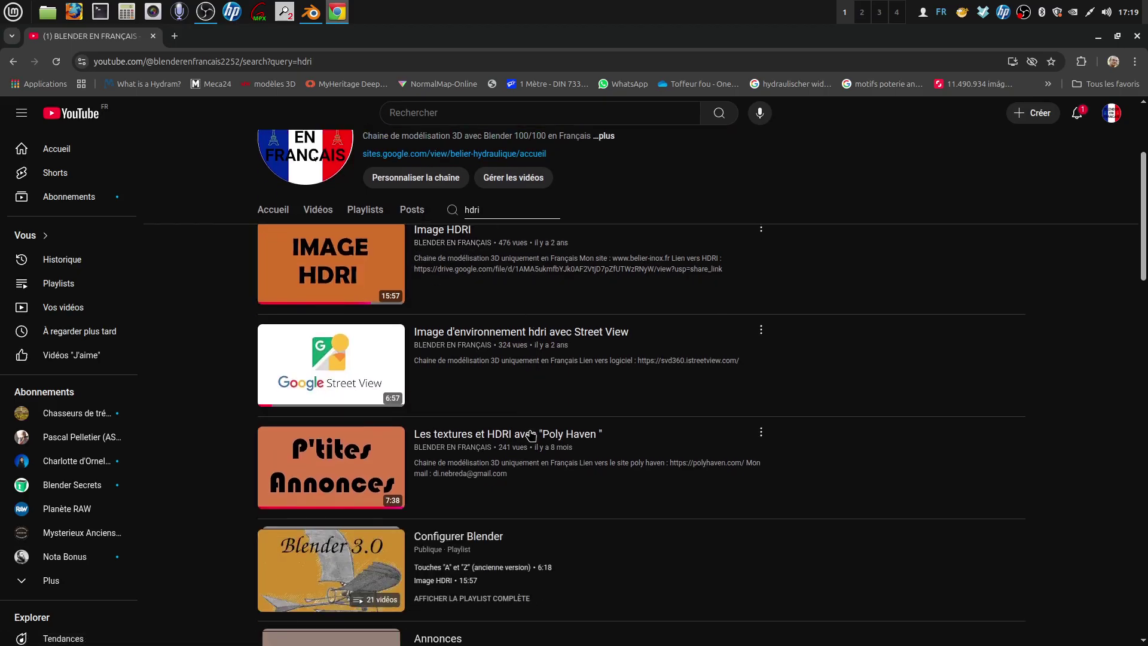
pyautogui.scroll(-3, 563, 433)
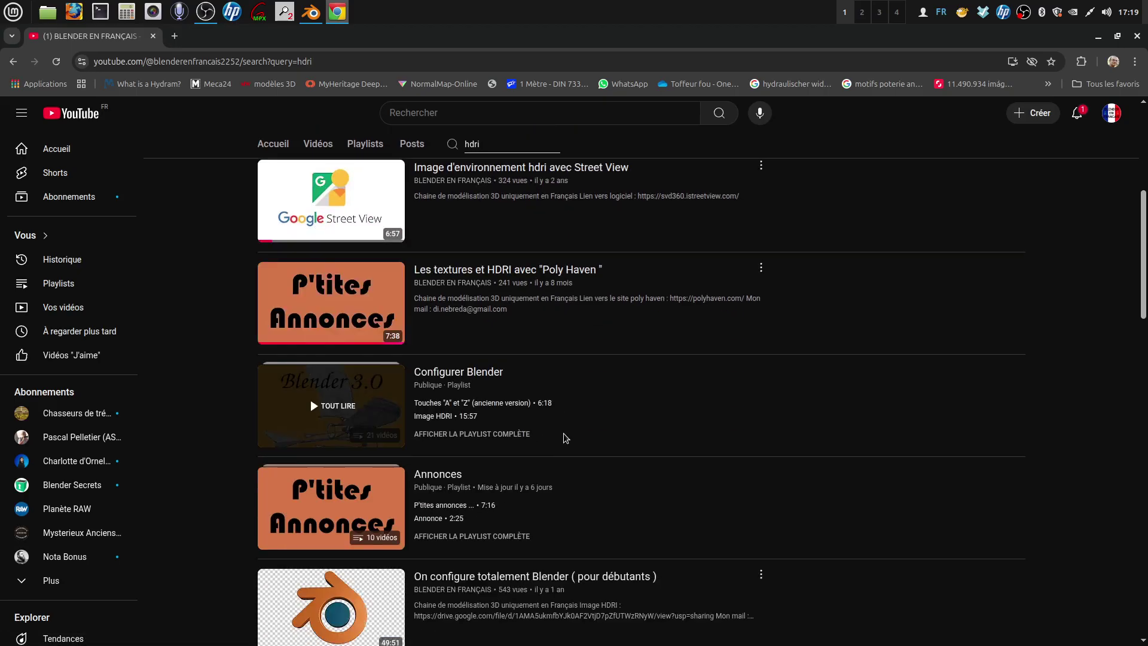
pyautogui.scroll(-3, 586, 448)
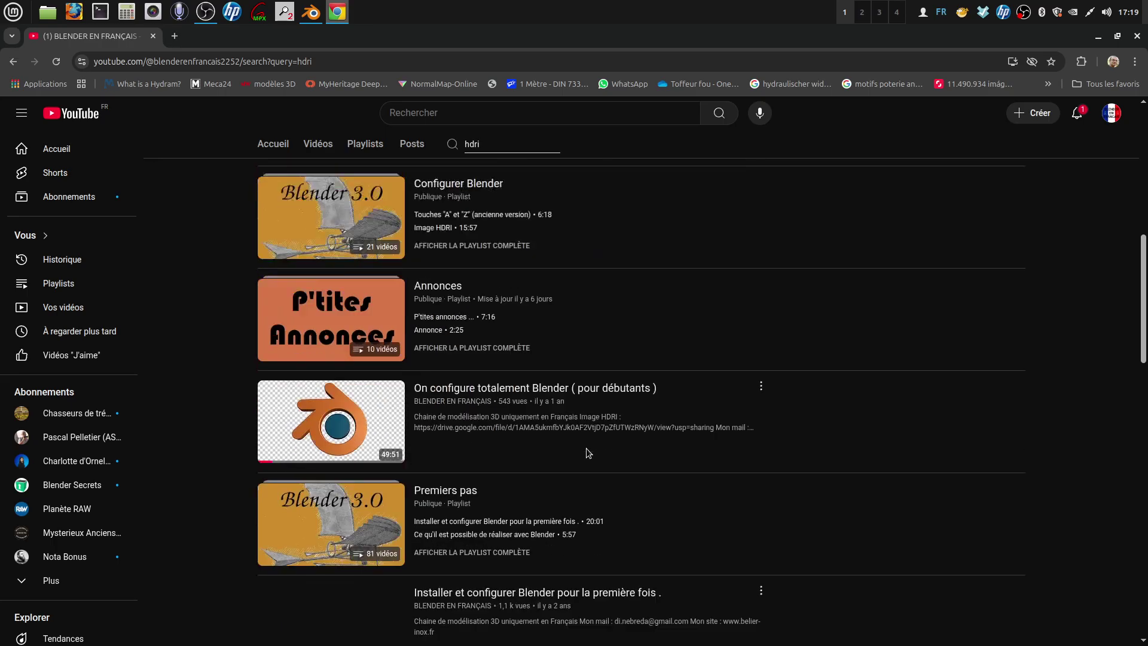
pyautogui.scroll(-3, 572, 452)
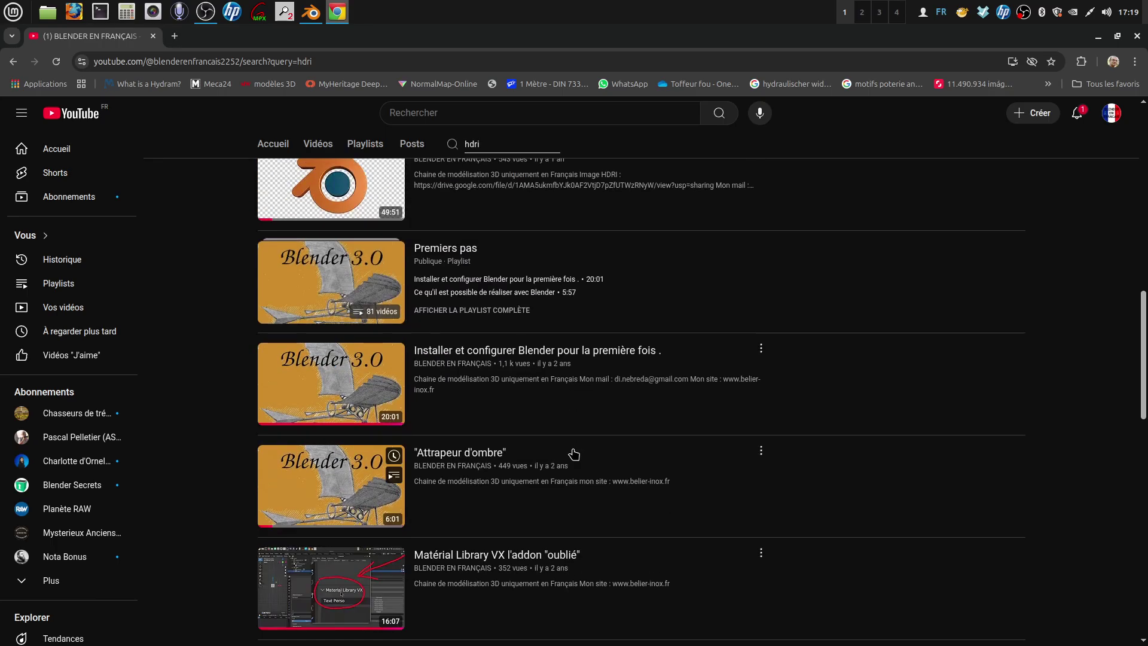
pyautogui.scroll(10, 574, 454)
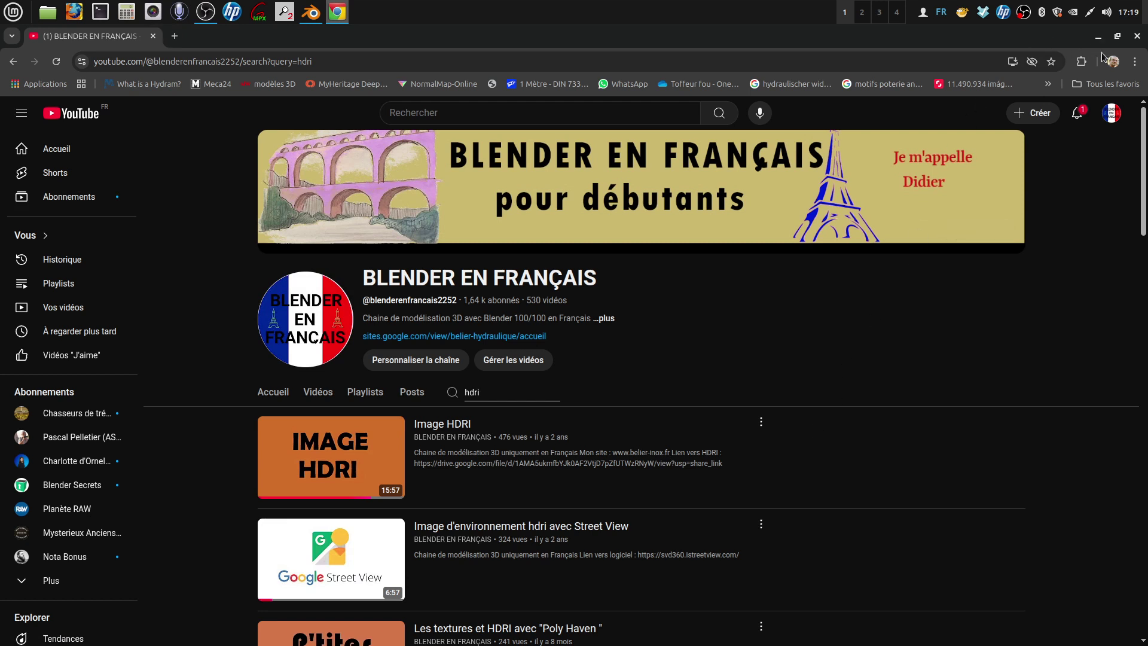
pyautogui.click(1137, 37)
pyautogui.click(310, 12)
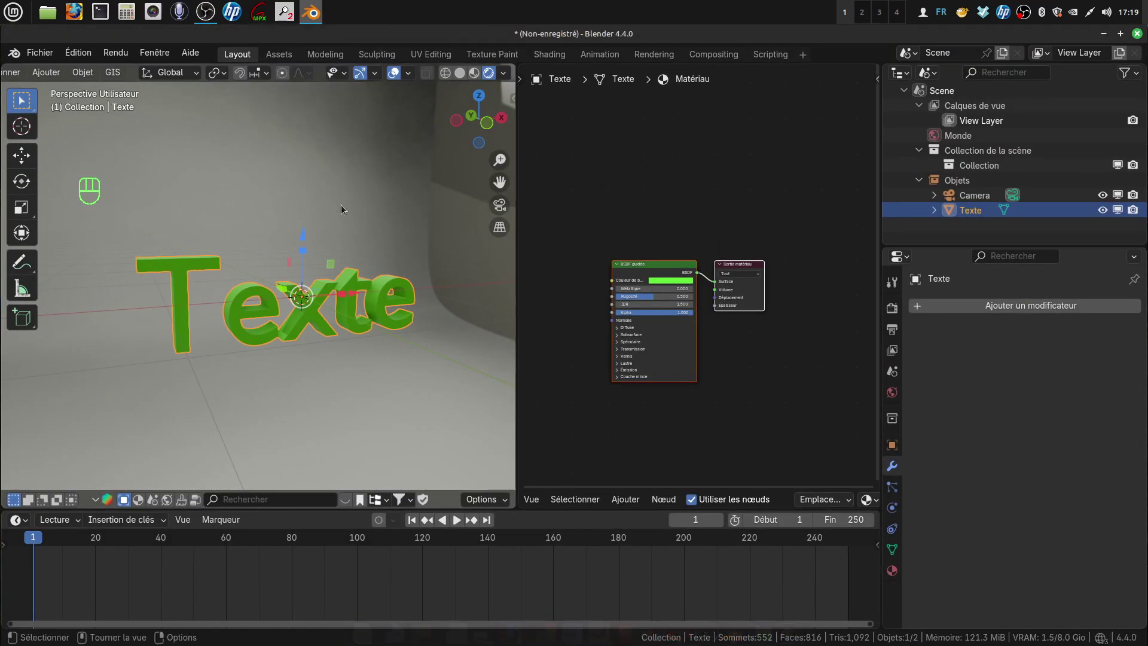
# Widen the shader editor and delete the Principled BSDF node from the text's material
pyautogui.moveTo(525, 429); pyautogui.dragTo(457, 419)
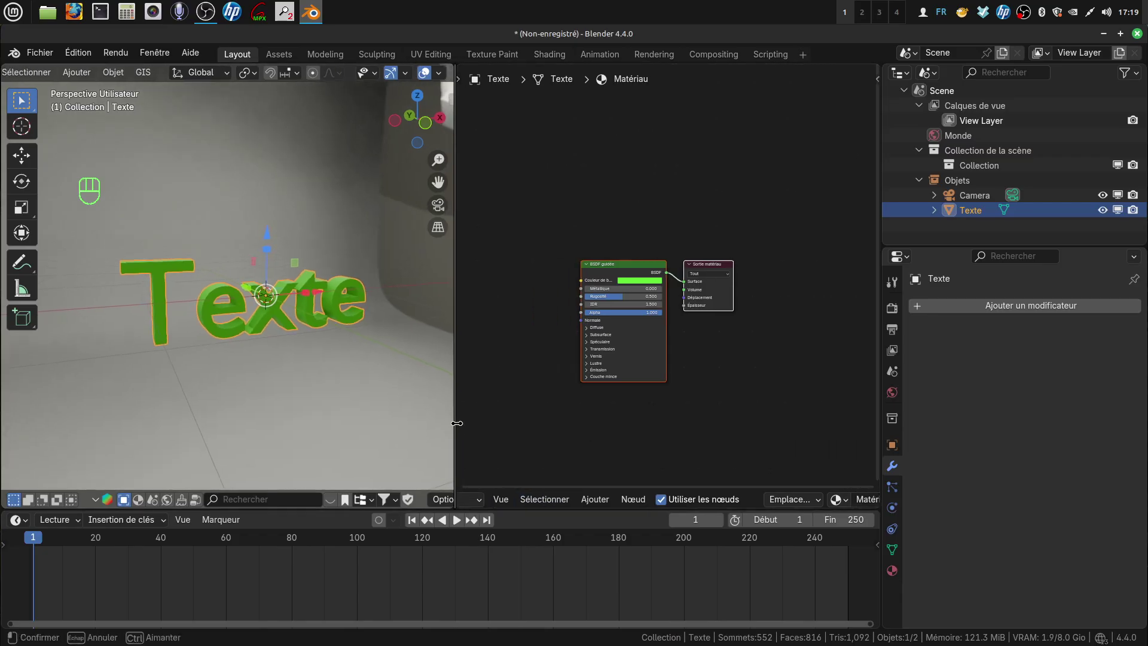
pyautogui.scroll(4, 318, 398)
pyautogui.moveTo(290, 333); pyautogui.dragTo(144, 313, button='middle')
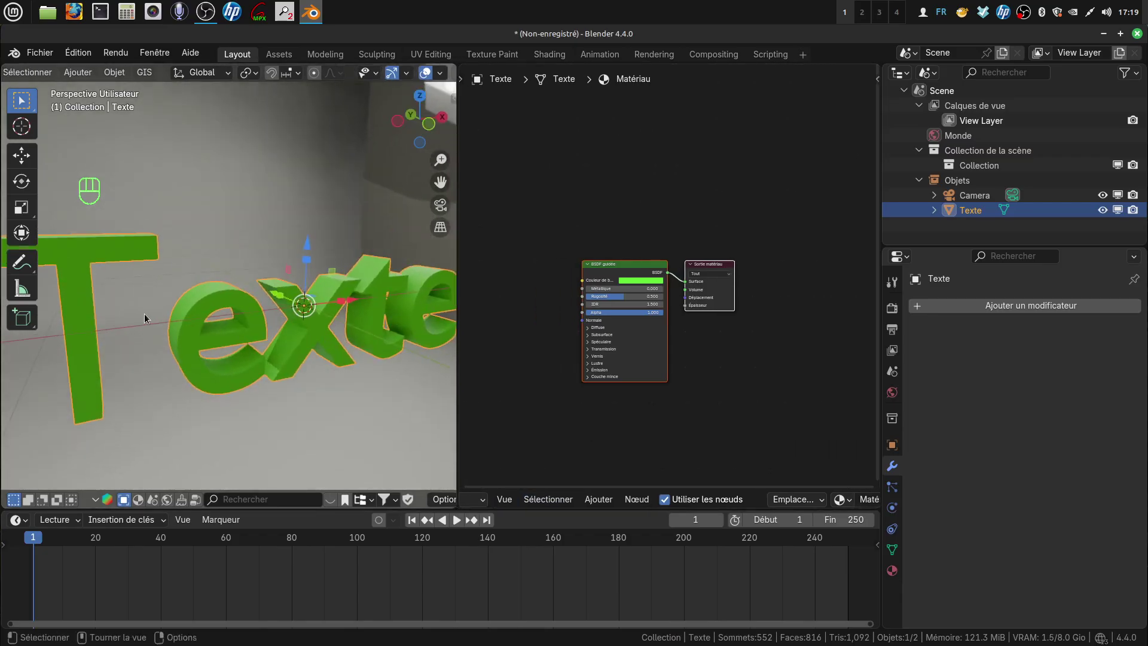
pyautogui.moveTo(233, 326); pyautogui.dragTo(225, 325, button='middle')
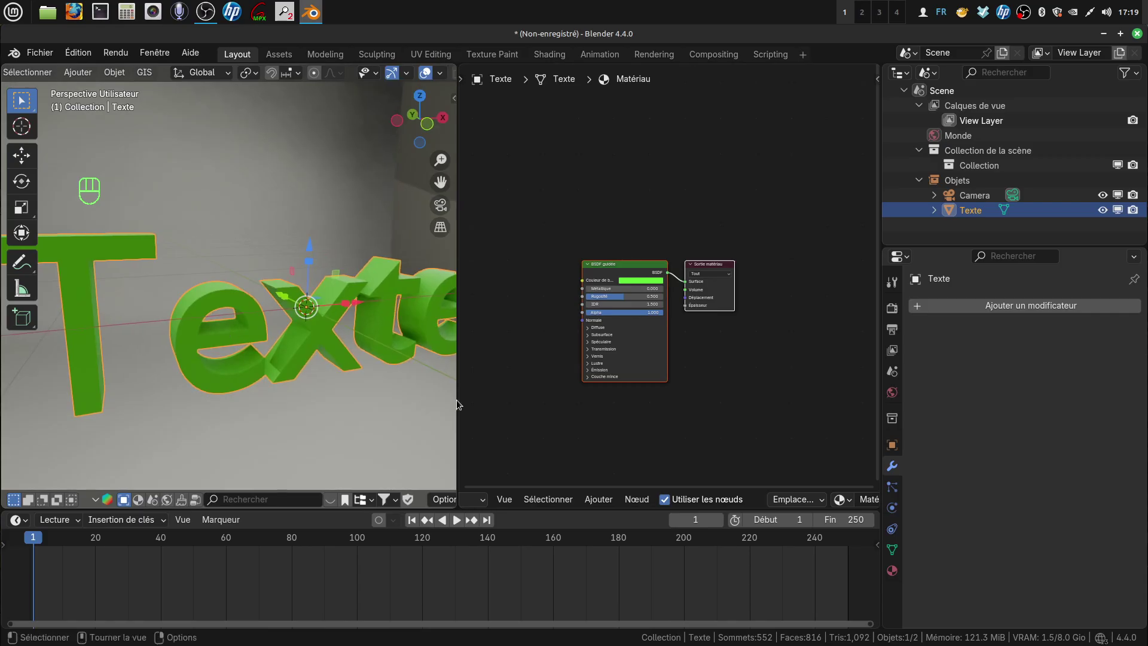
pyautogui.click(651, 369)
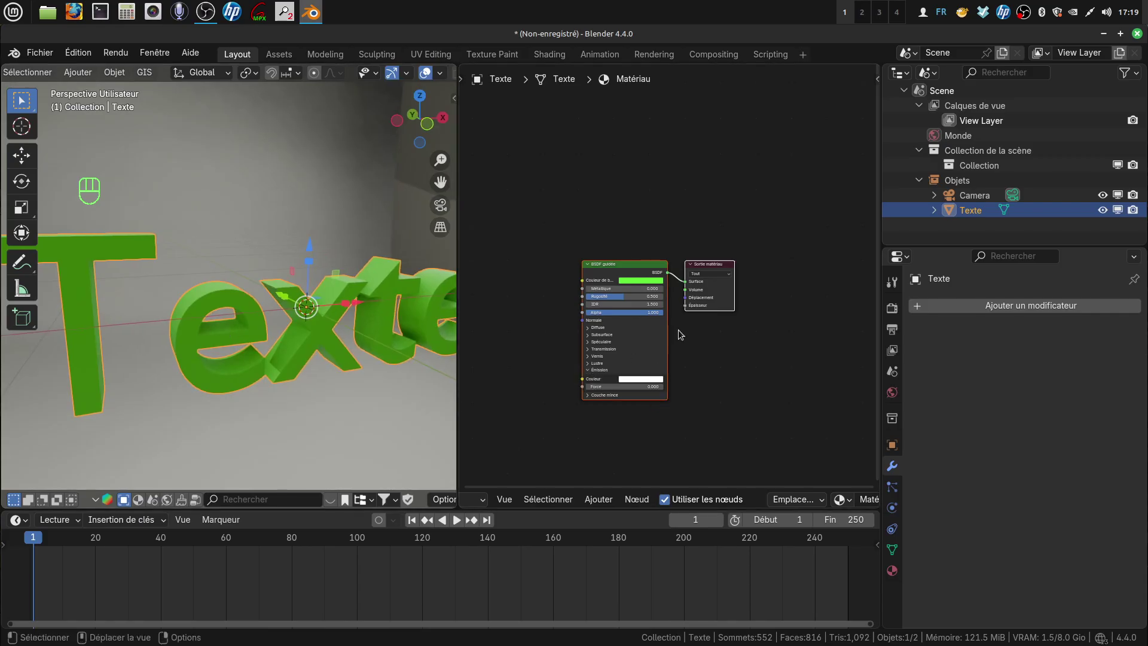
pyautogui.click(631, 265)
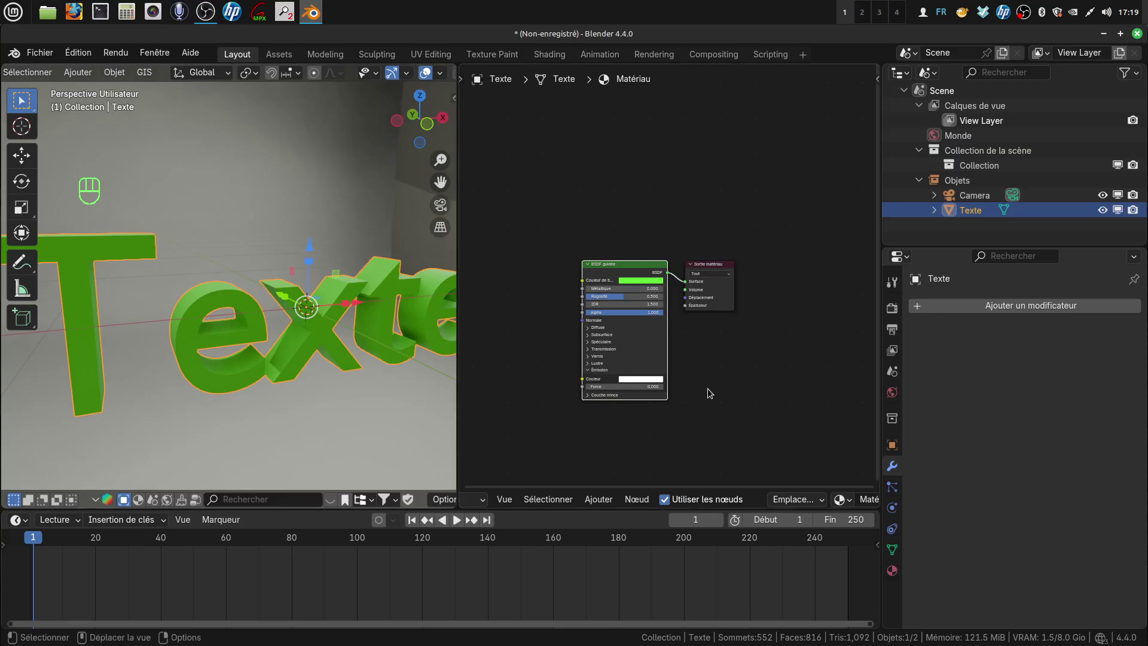
pyautogui.press('x')
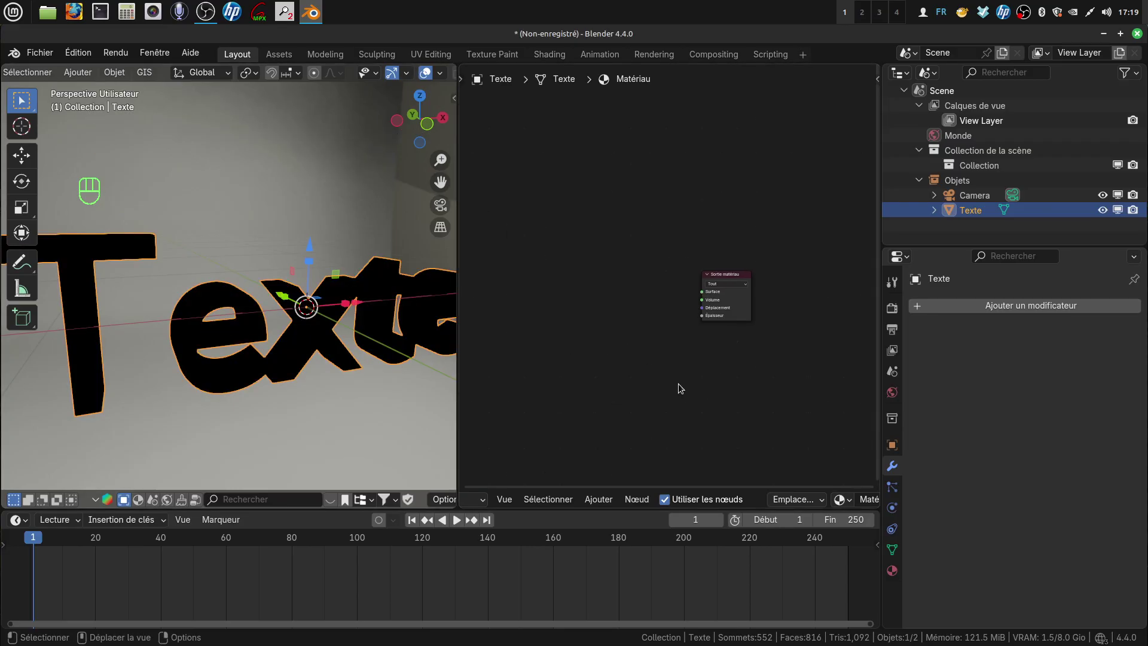
# Add an Emission shader node beside the Material Output node and connect its output to the Surface input
pyautogui.keyDown('ctrl'); pyautogui.moveTo(678, 383); pyautogui.dragTo(691, 348, button='middle'); pyautogui.keyUp('ctrl')
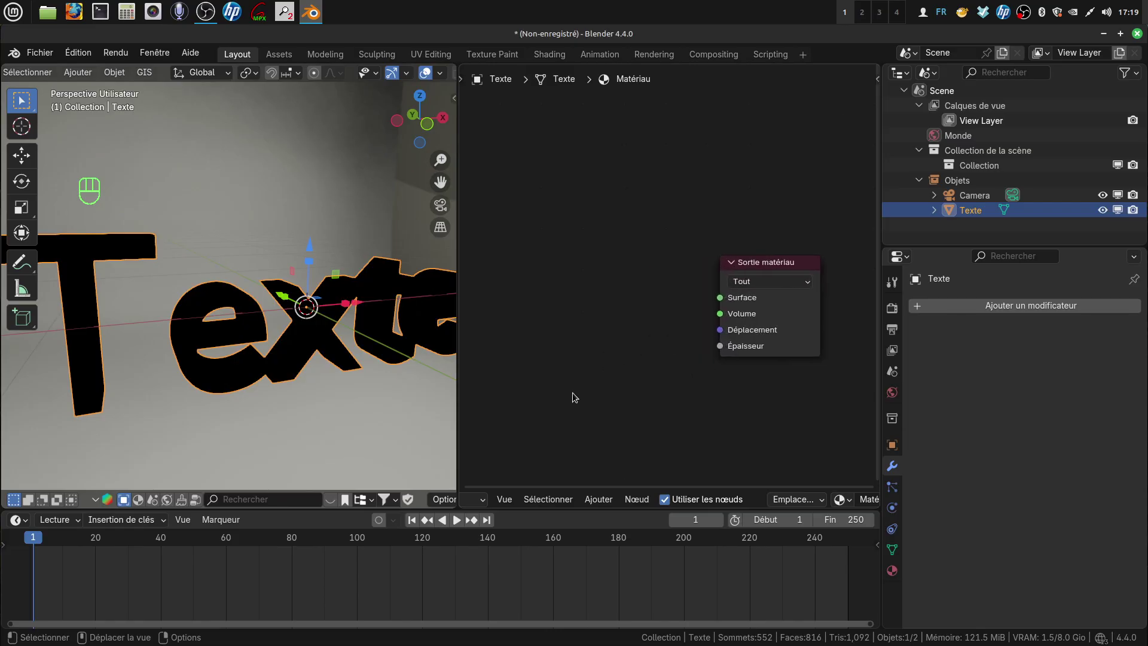
pyautogui.click(598, 500)
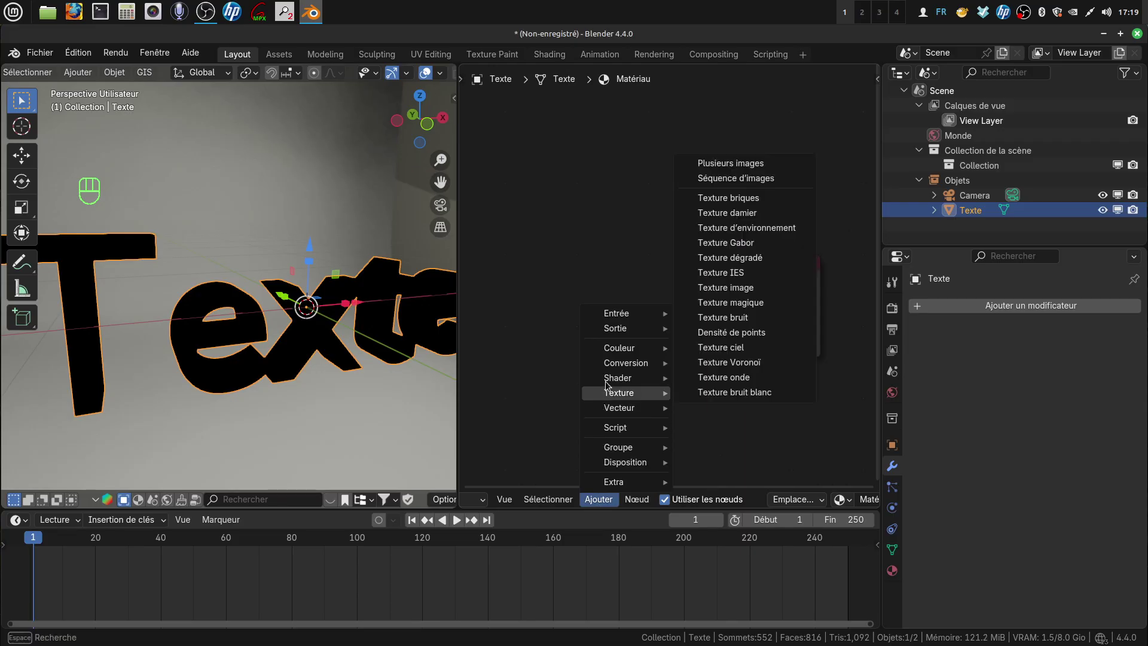
pyautogui.moveTo(628, 377)
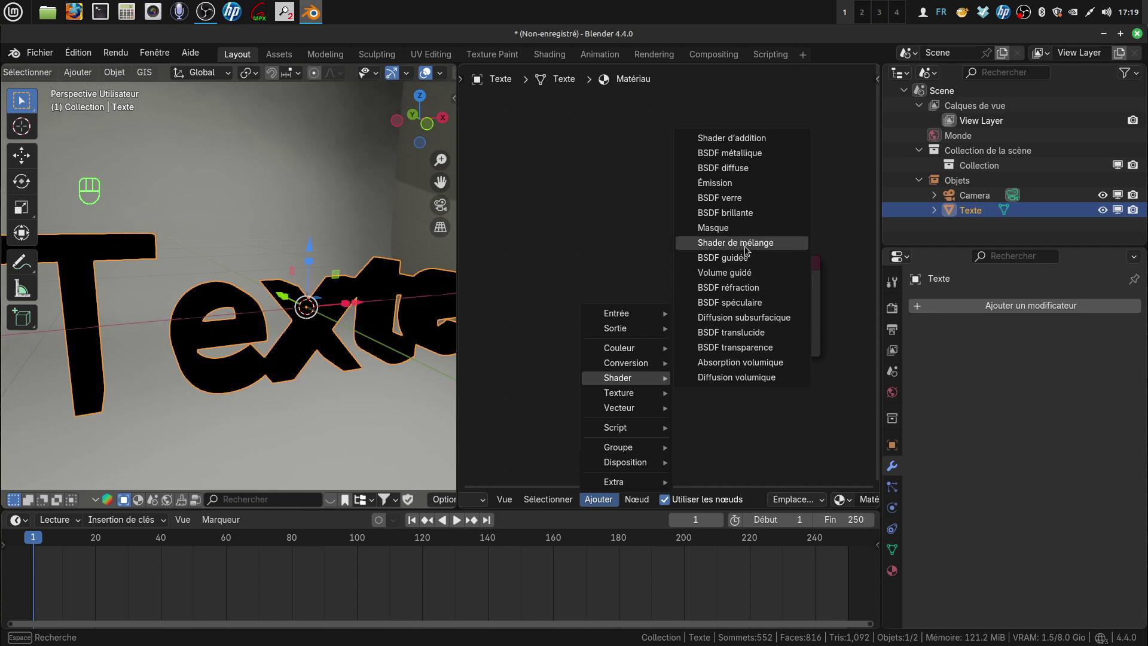
pyautogui.click(724, 182)
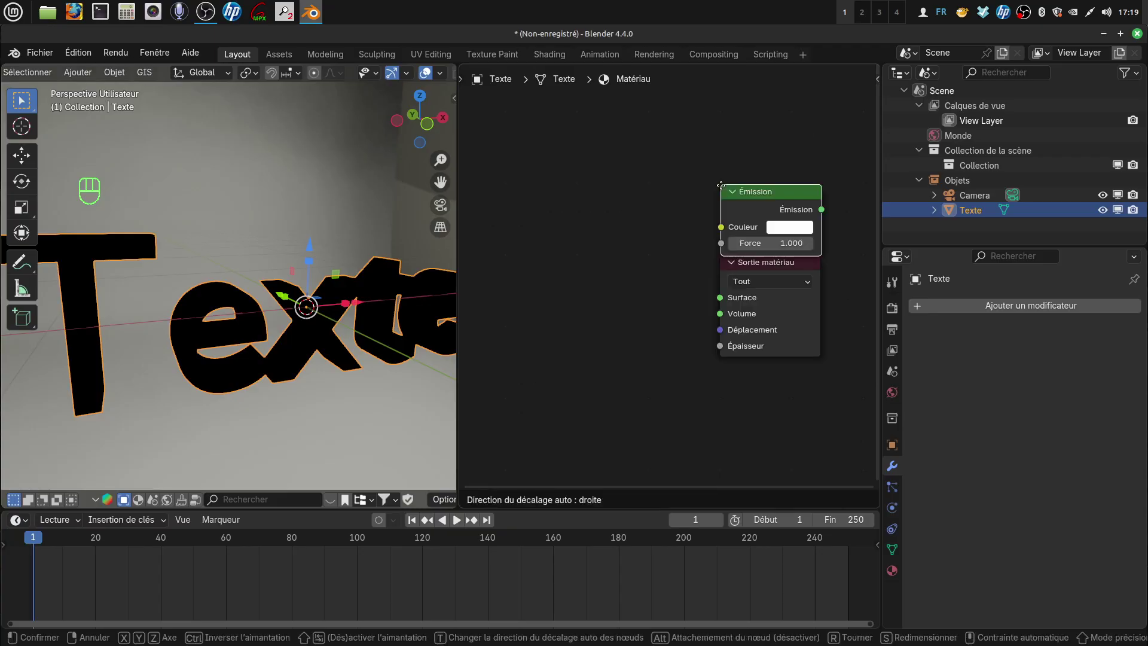
pyautogui.click(546, 259)
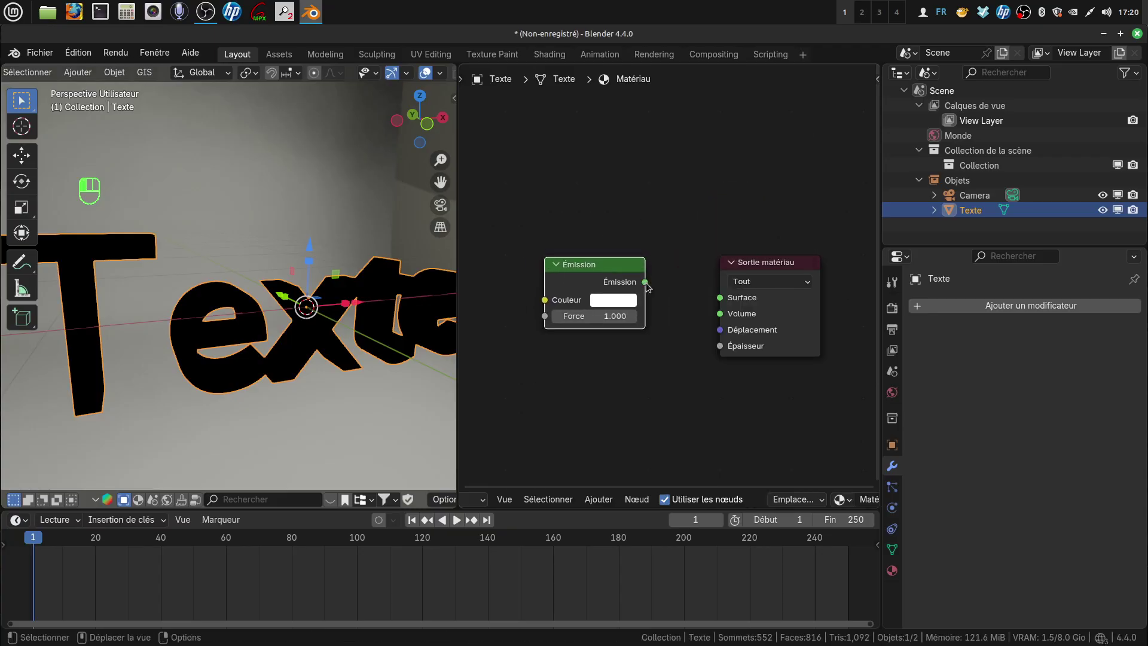
pyautogui.moveTo(645, 281); pyautogui.dragTo(720, 297)
# Set the Emission node's colour to a light blue
pyautogui.scroll(2, 574, 415)
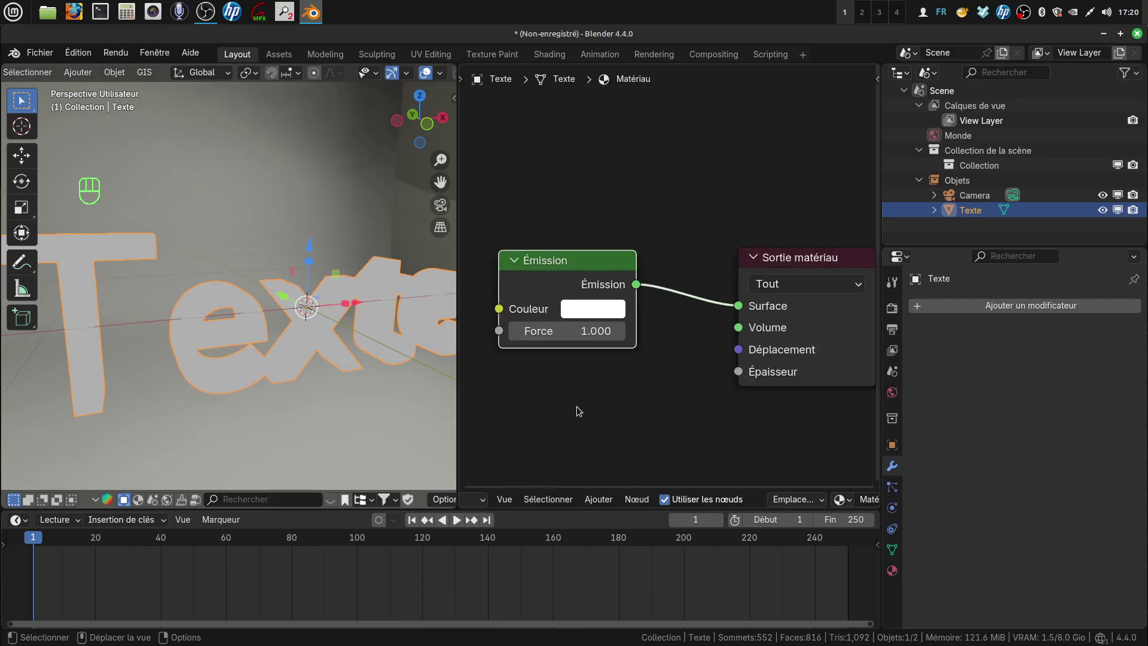
pyautogui.moveTo(578, 411); pyautogui.dragTo(595, 403, button='middle')
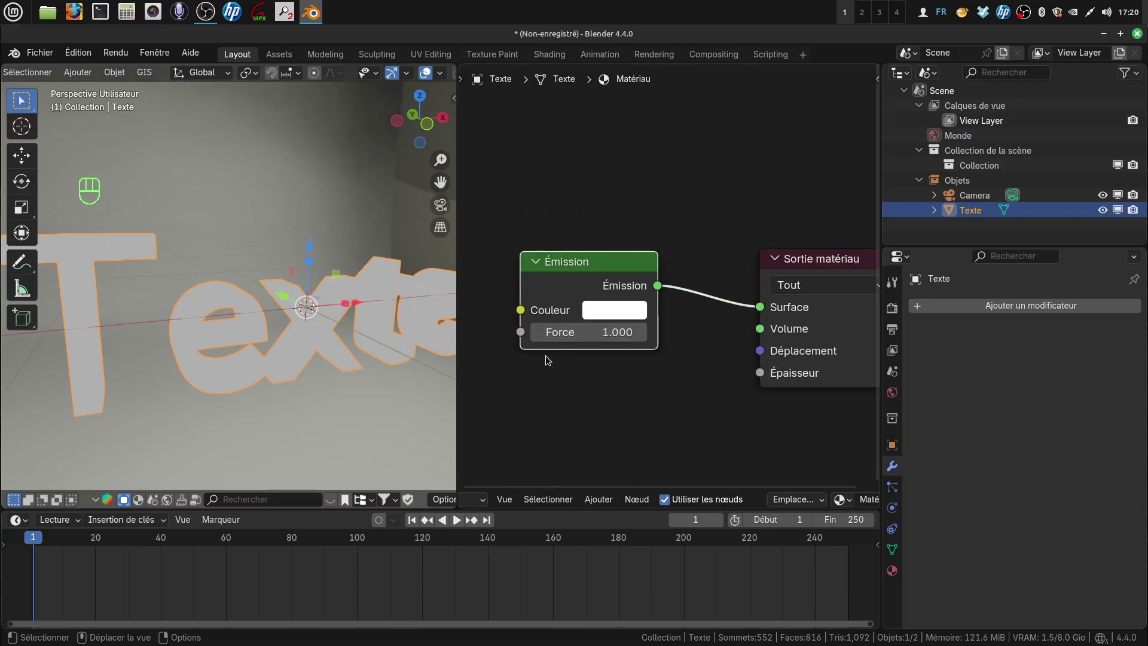
pyautogui.click(618, 311)
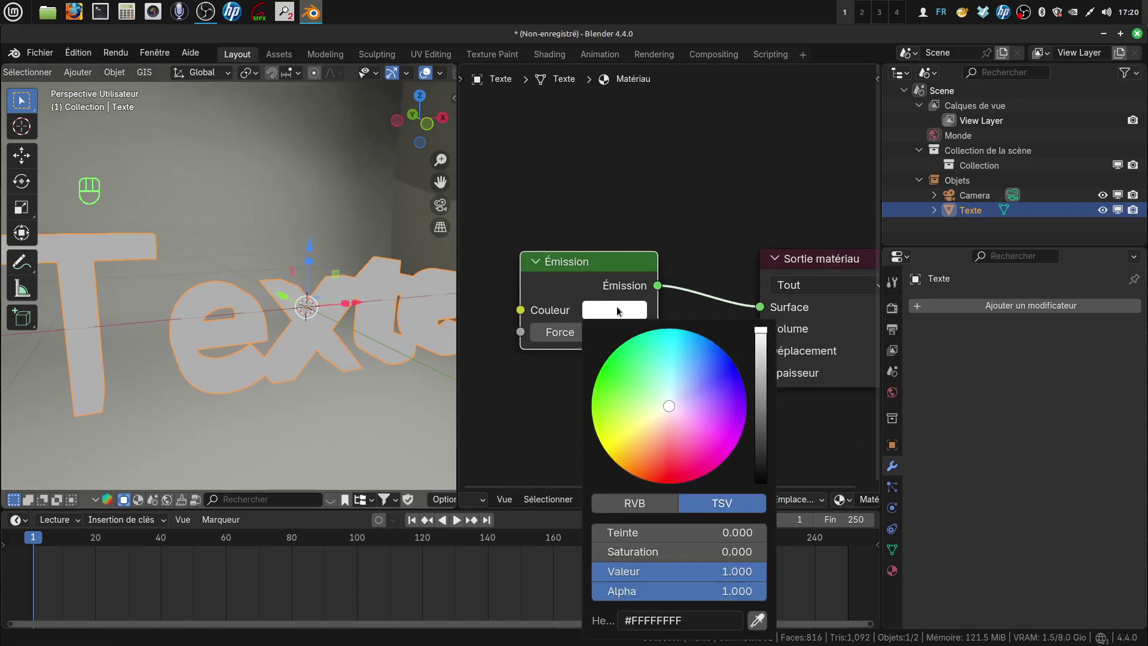
pyautogui.moveTo(668, 406)
pyautogui.mouseDown()
pyautogui.moveTo(678, 378)
pyautogui.moveTo(702, 374)
pyautogui.mouseUp()
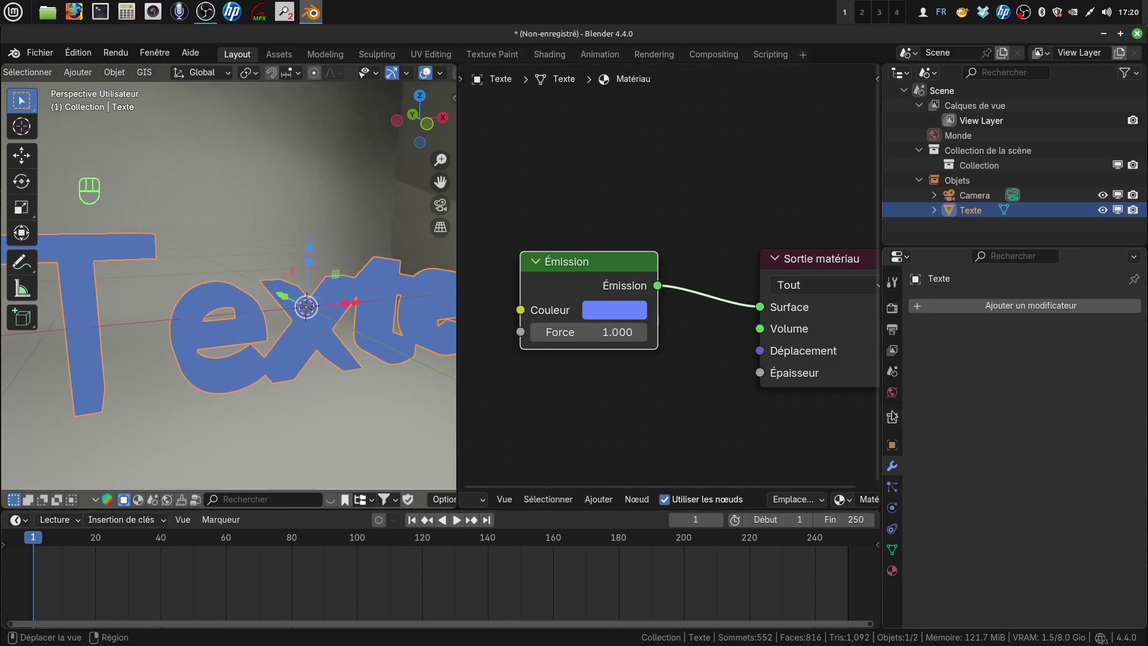
# Set the world background strength to 0 and raise the Emission node's strength to 3
pyautogui.click(892, 393)
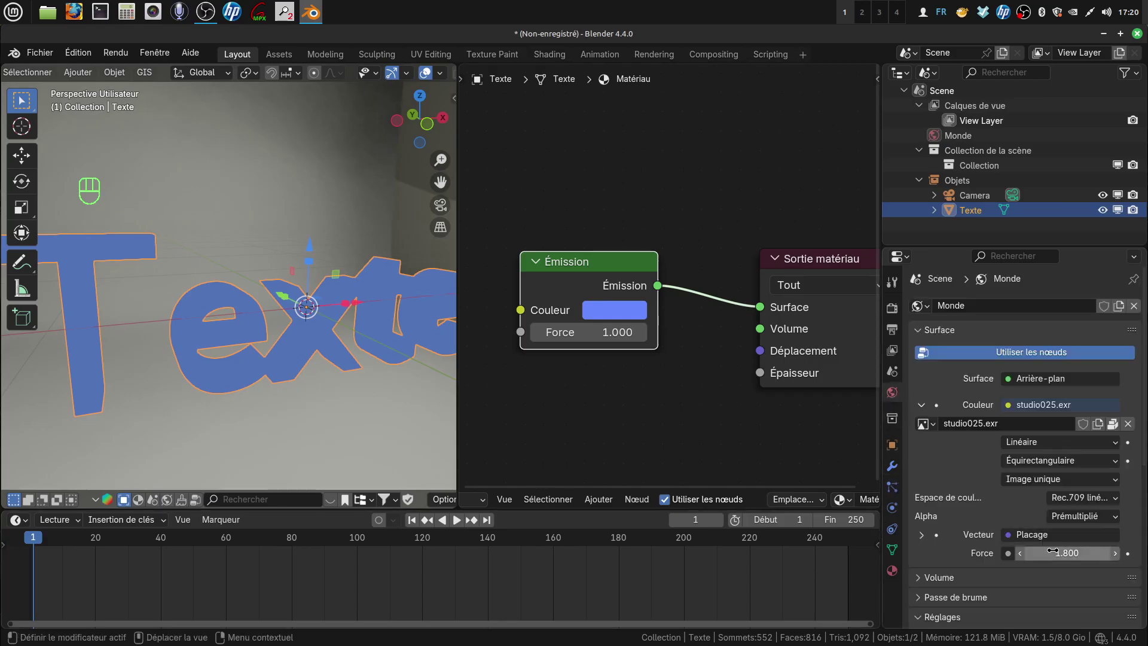
pyautogui.press('BackSpace')
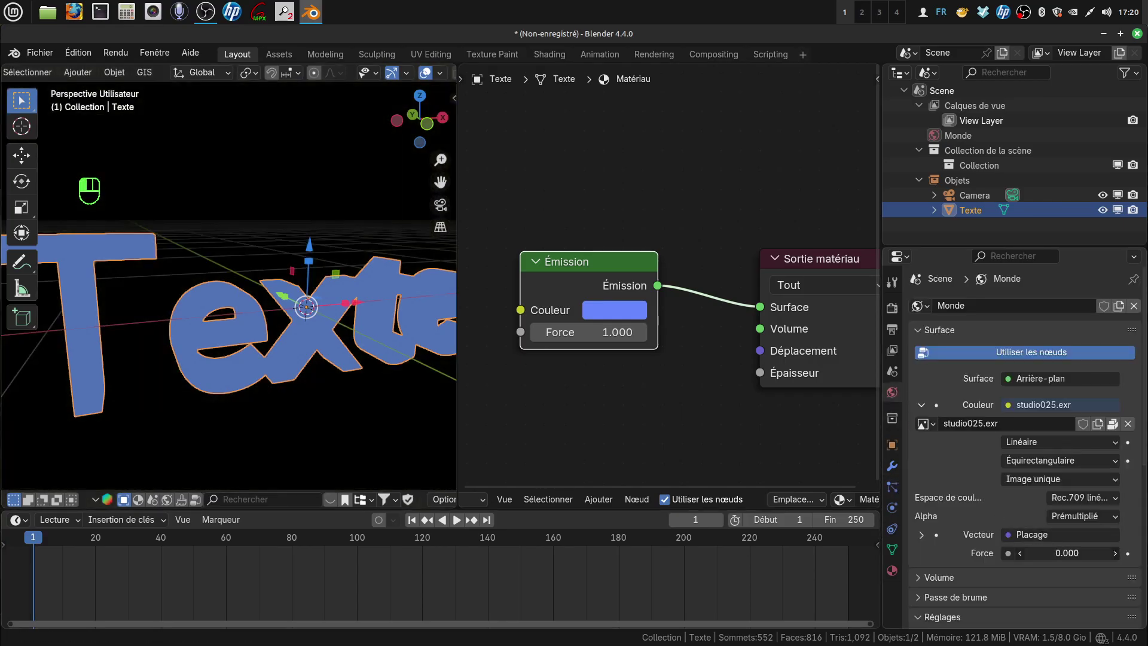
pyautogui.moveTo(197, 263); pyautogui.dragTo(419, 311, button='middle')
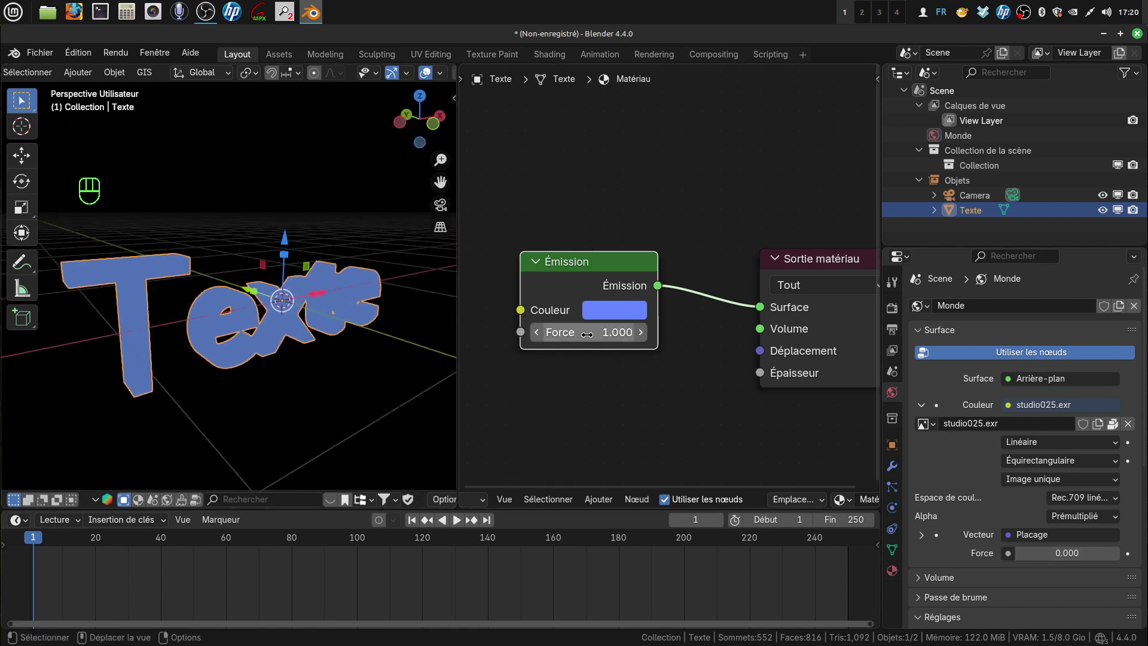
pyautogui.moveTo(577, 332); pyautogui.dragTo(604, 332)
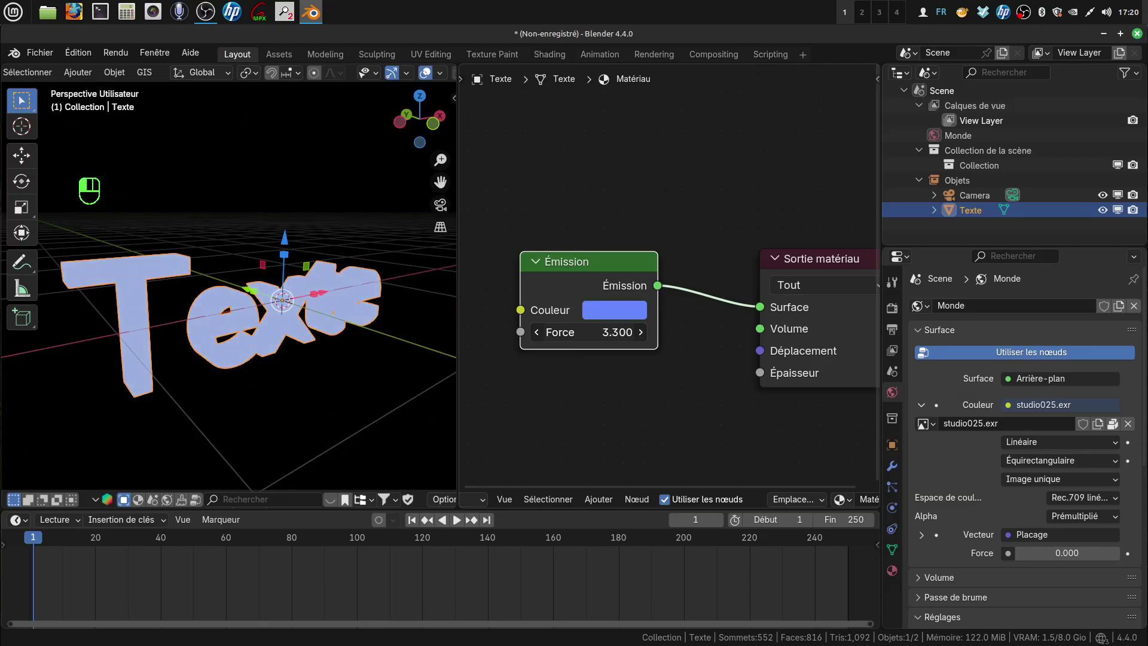
# Align the camera to an angled view of the text and adjust it to centre the text in the frame
pyautogui.moveTo(251, 335); pyautogui.dragTo(315, 364, button='middle')
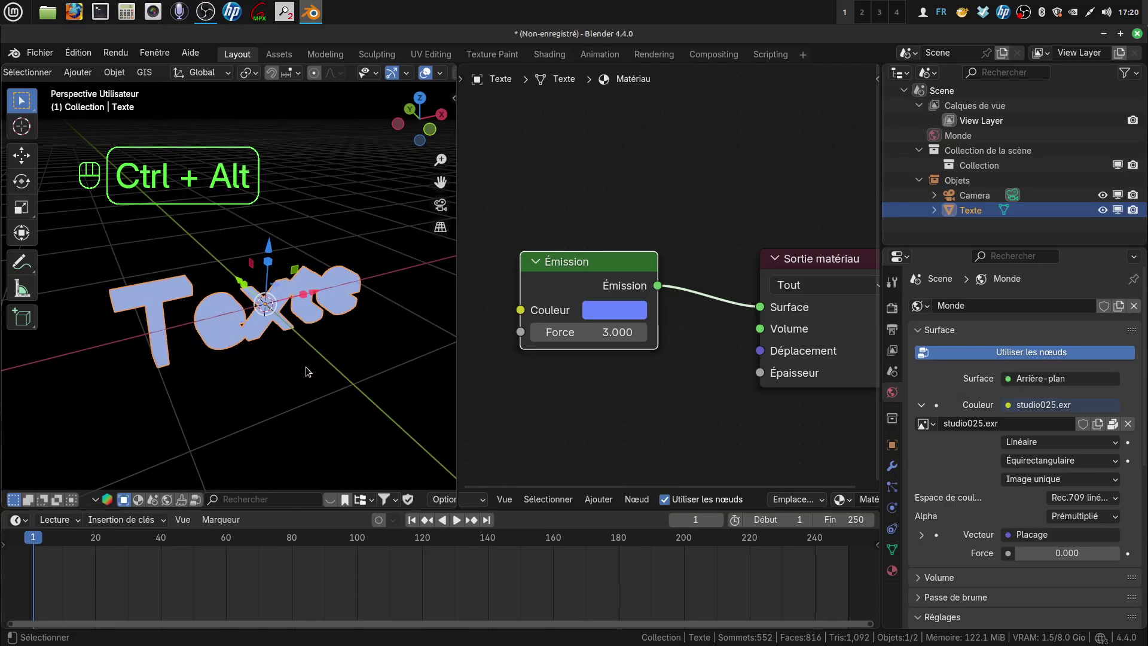
pyautogui.press('ctrl+alt+KP_0')
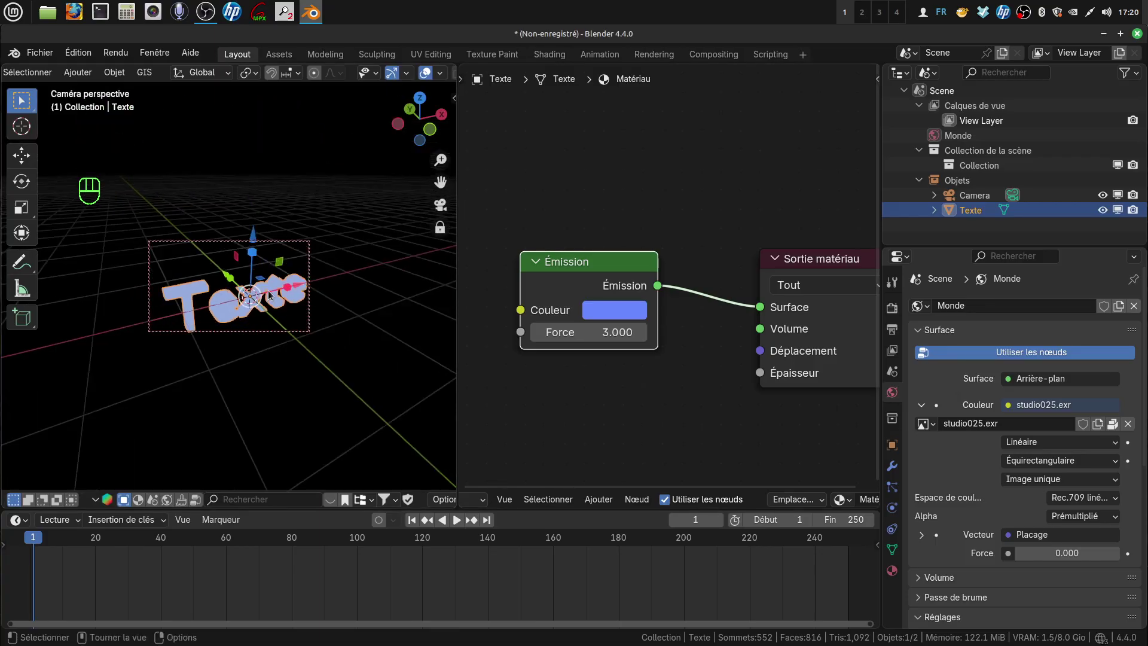
pyautogui.keyDown('shift'); pyautogui.moveTo(269, 295); pyautogui.dragTo(267, 288, button='middle'); pyautogui.keyUp('shift')
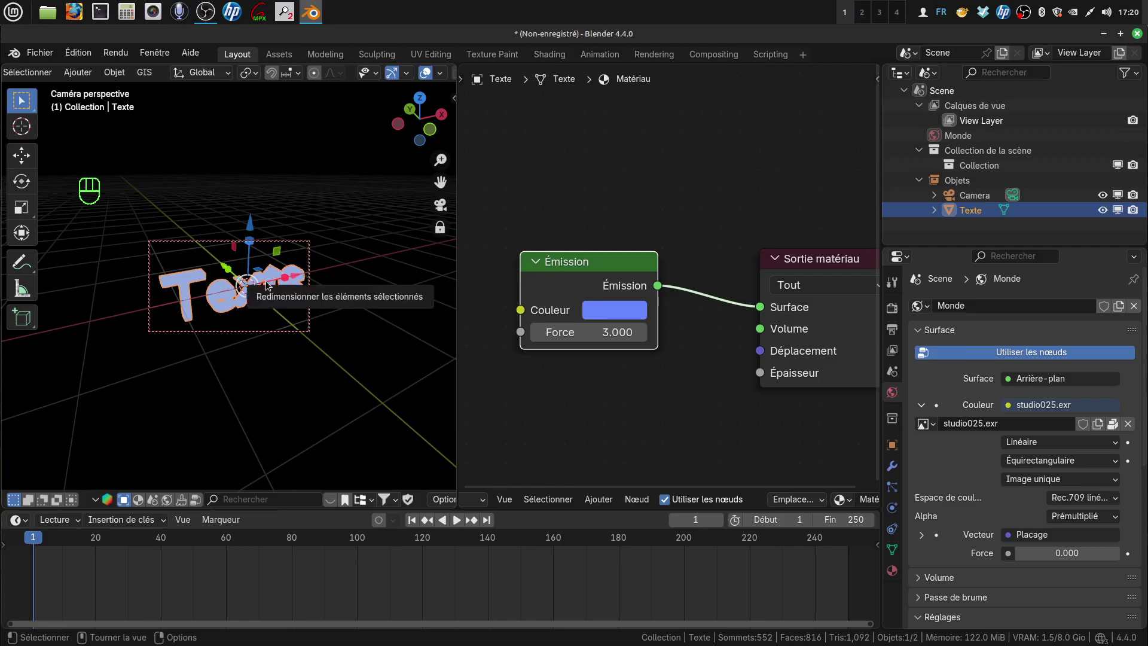
pyautogui.keyDown('shift'); pyautogui.moveTo(267, 286); pyautogui.dragTo(257, 266, button='middle'); pyautogui.keyUp('shift')
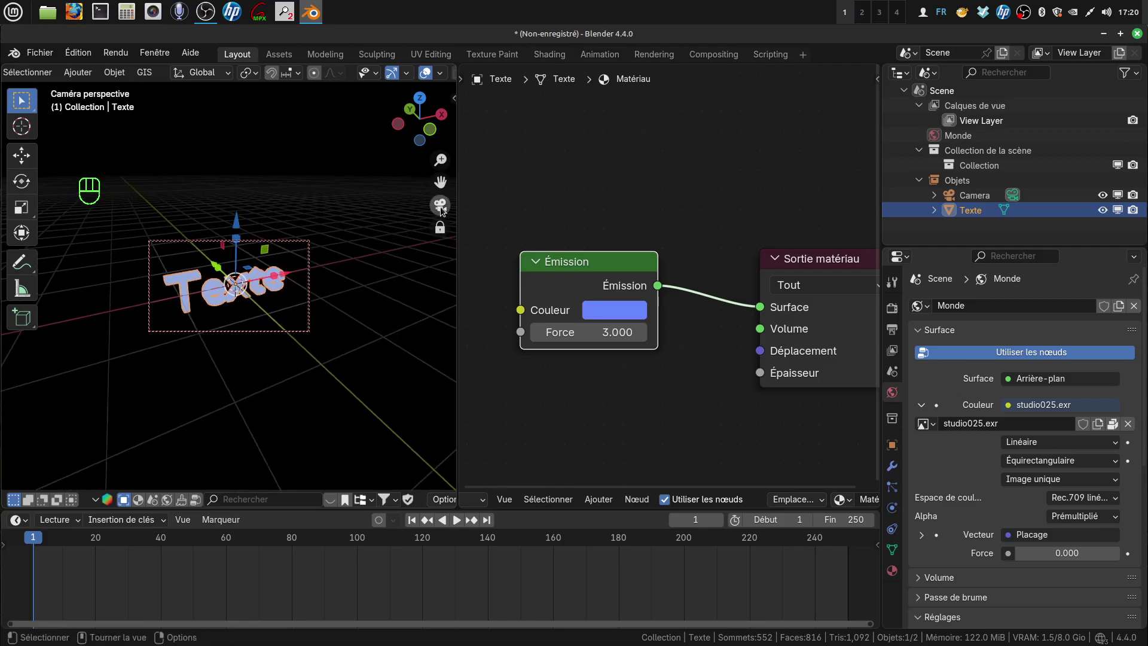
pyautogui.scroll(5, 357, 358)
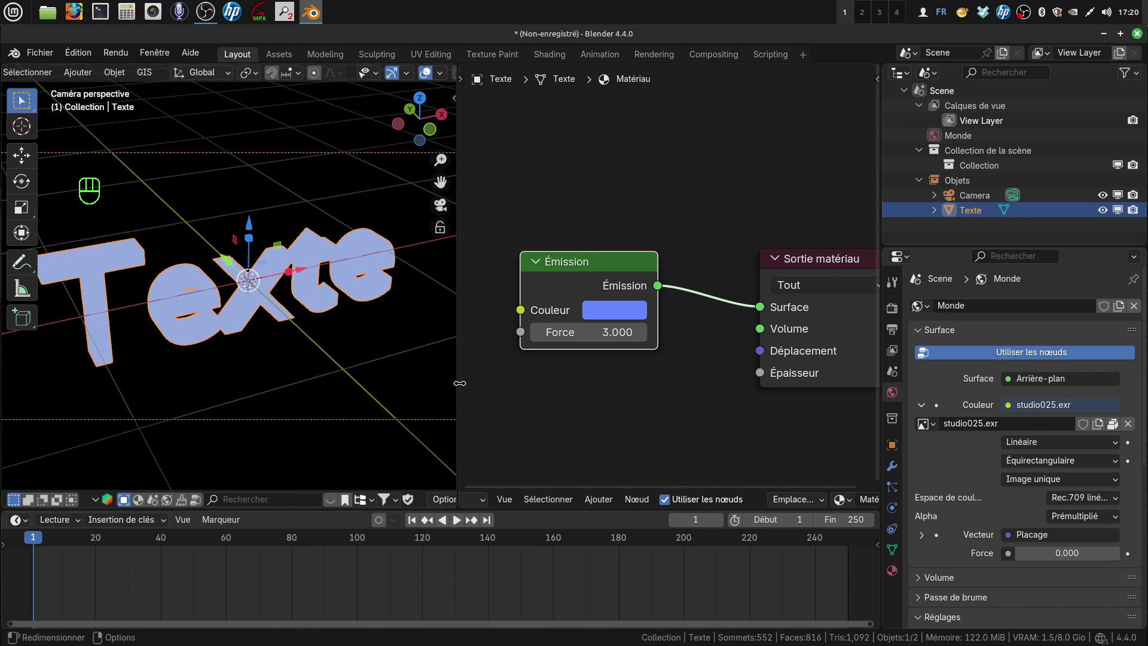
pyautogui.moveTo(459, 383); pyautogui.dragTo(589, 382)
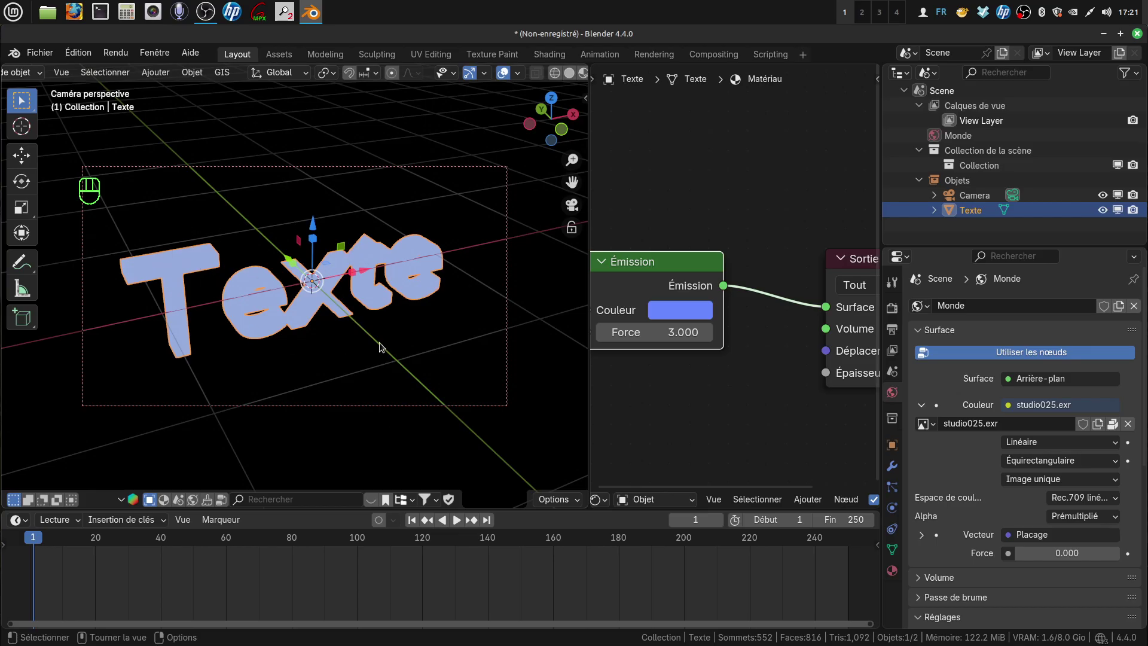
pyautogui.moveTo(592, 421); pyautogui.dragTo(505, 422)
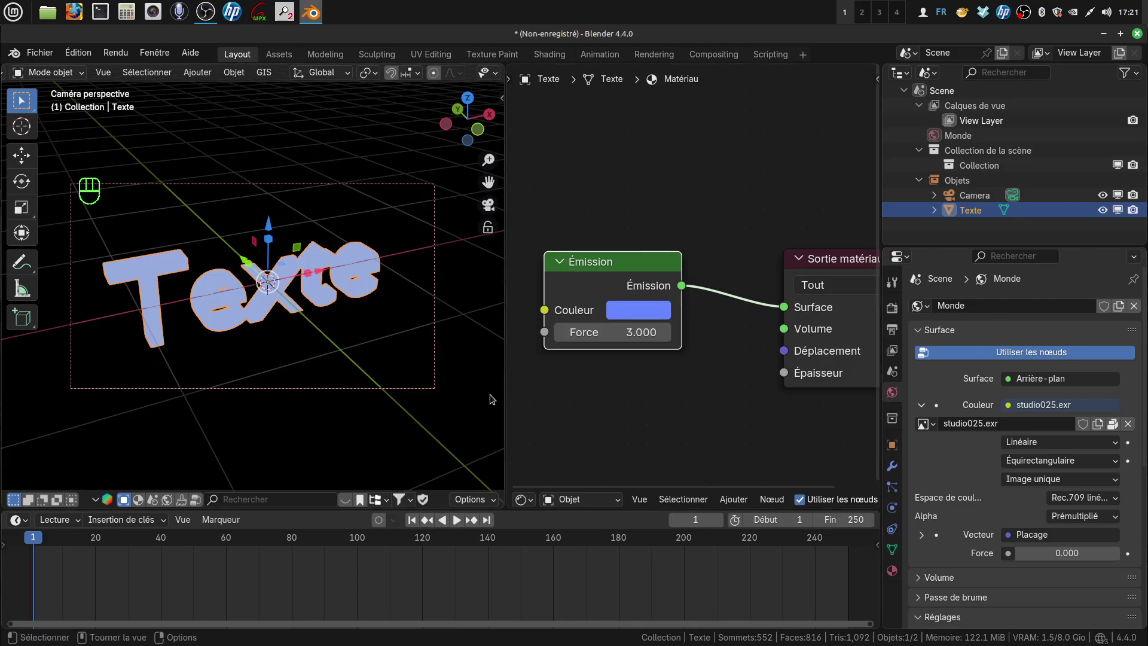
pyautogui.moveTo(505, 388); pyautogui.dragTo(455, 389)
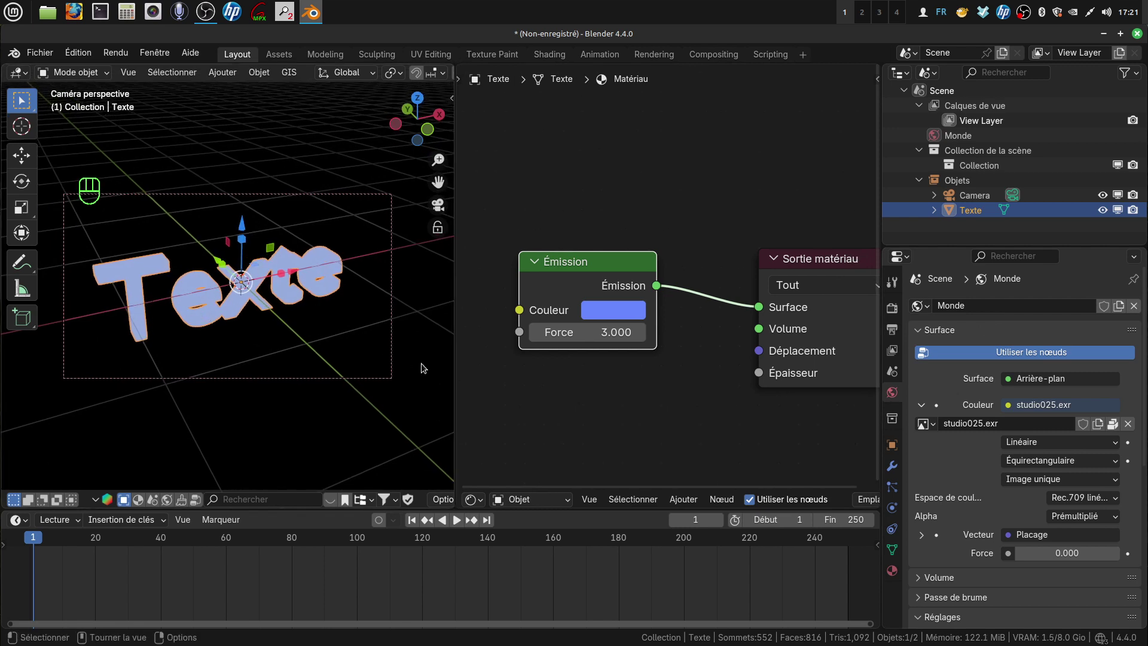
pyautogui.scroll(3, 657, 395)
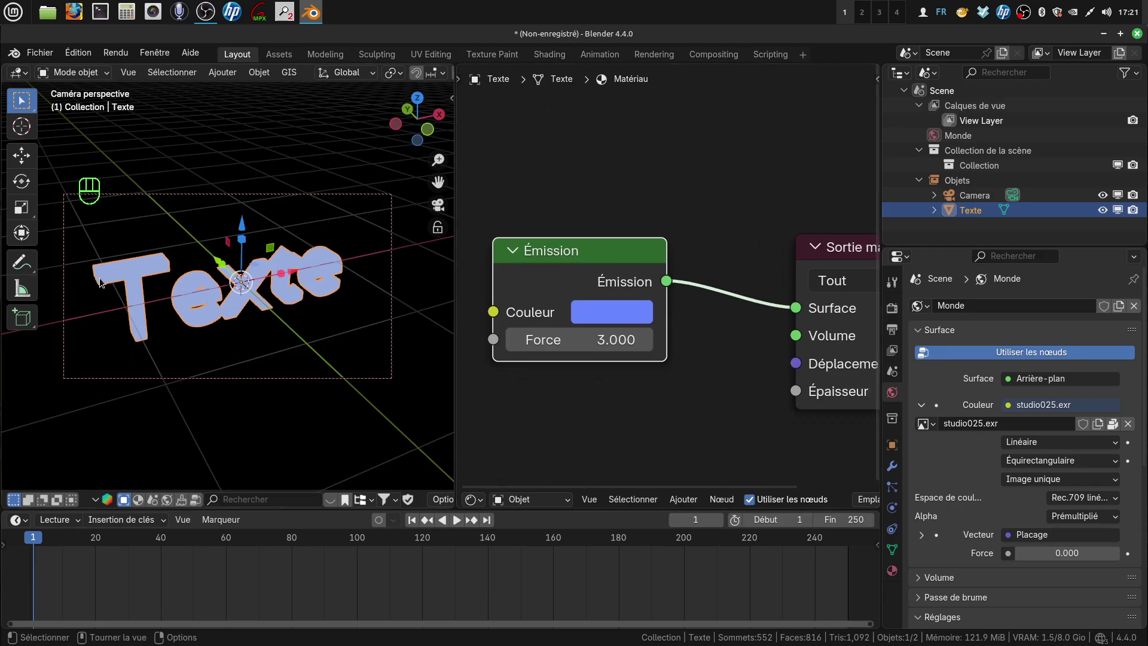
pyautogui.scroll(4, 248, 298)
pyautogui.scroll(-1, 311, 296)
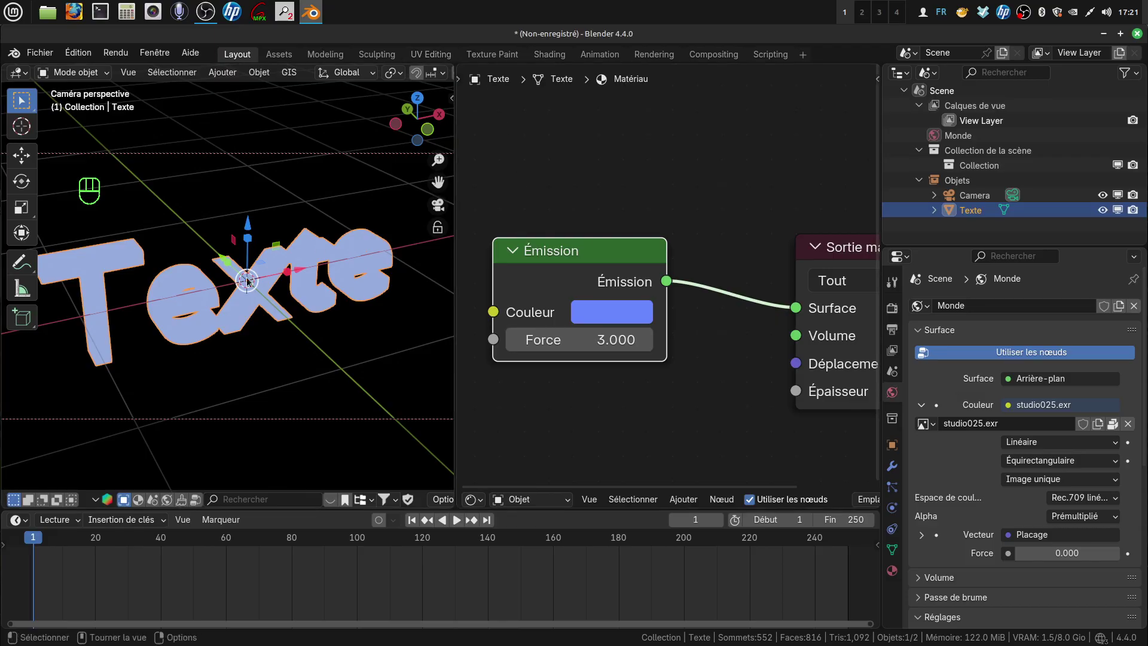
pyautogui.scroll(-2, 342, 346)
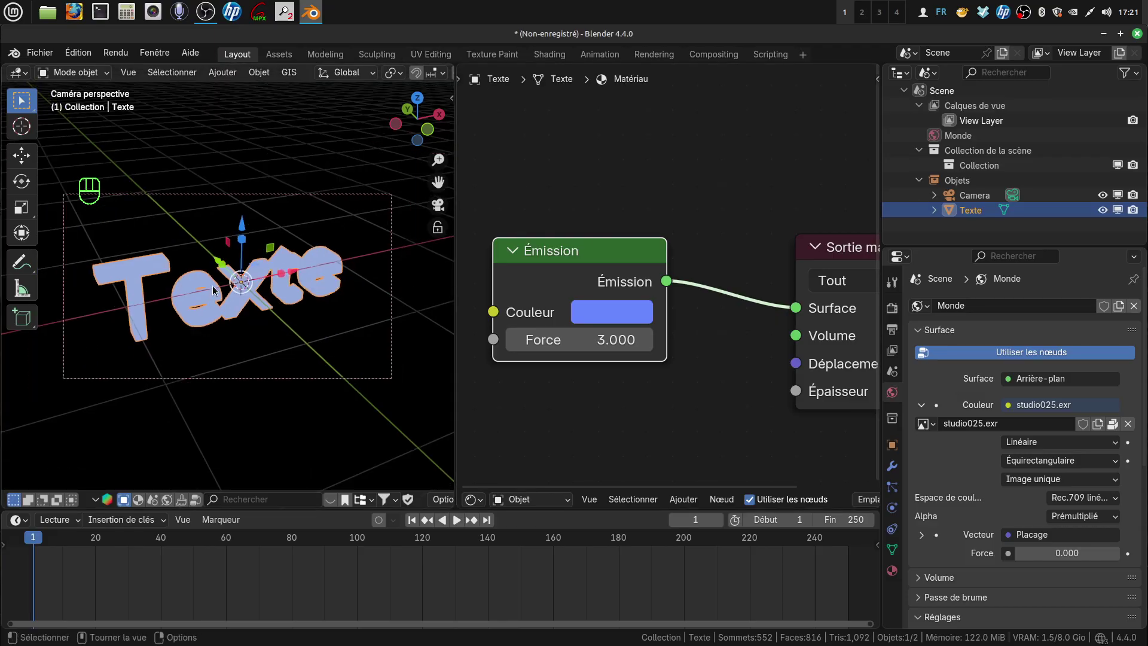
# Render the current camera view as a still image and show the whole rendered frame
pyautogui.click(224, 73)
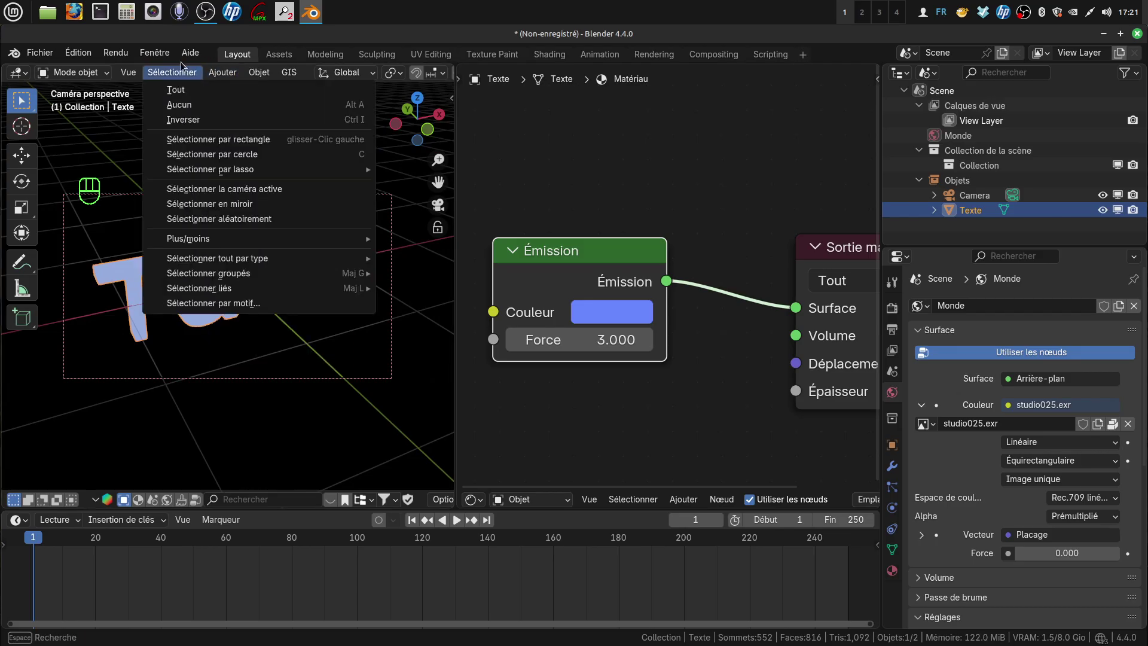
pyautogui.click(115, 52)
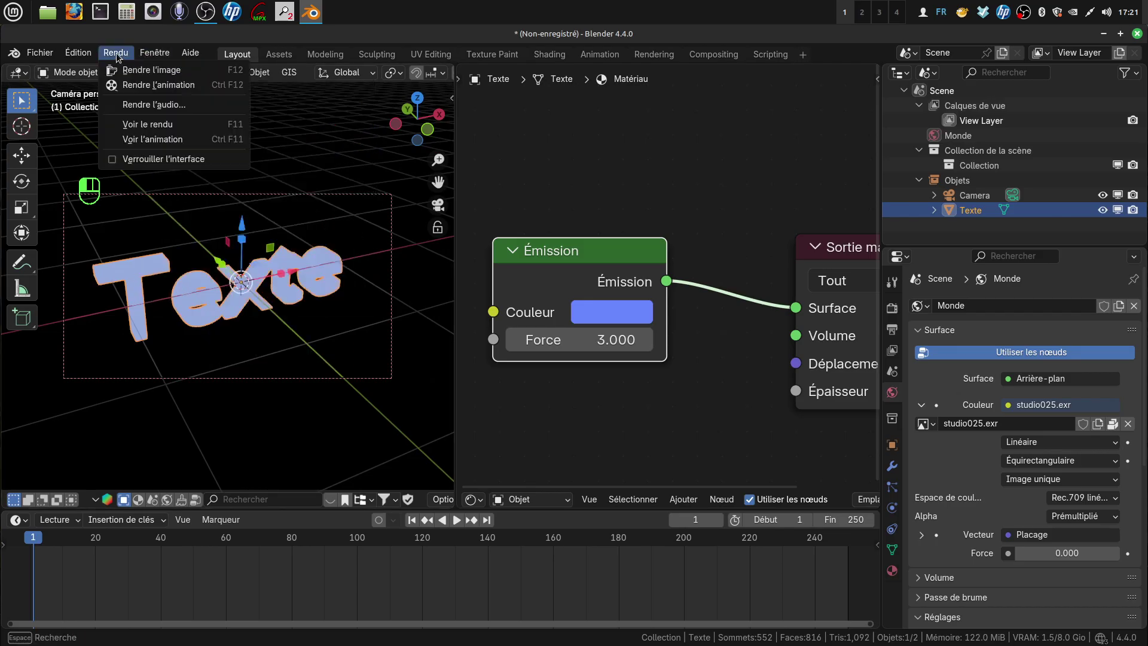
pyautogui.click(158, 72)
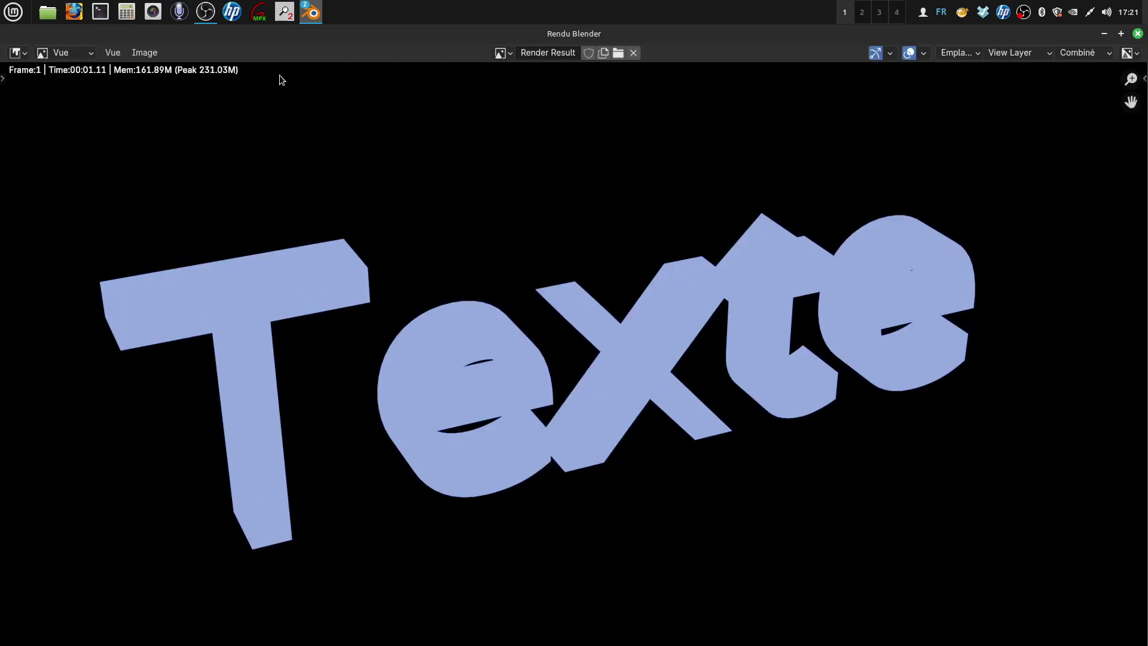
pyautogui.scroll(-2, 658, 404)
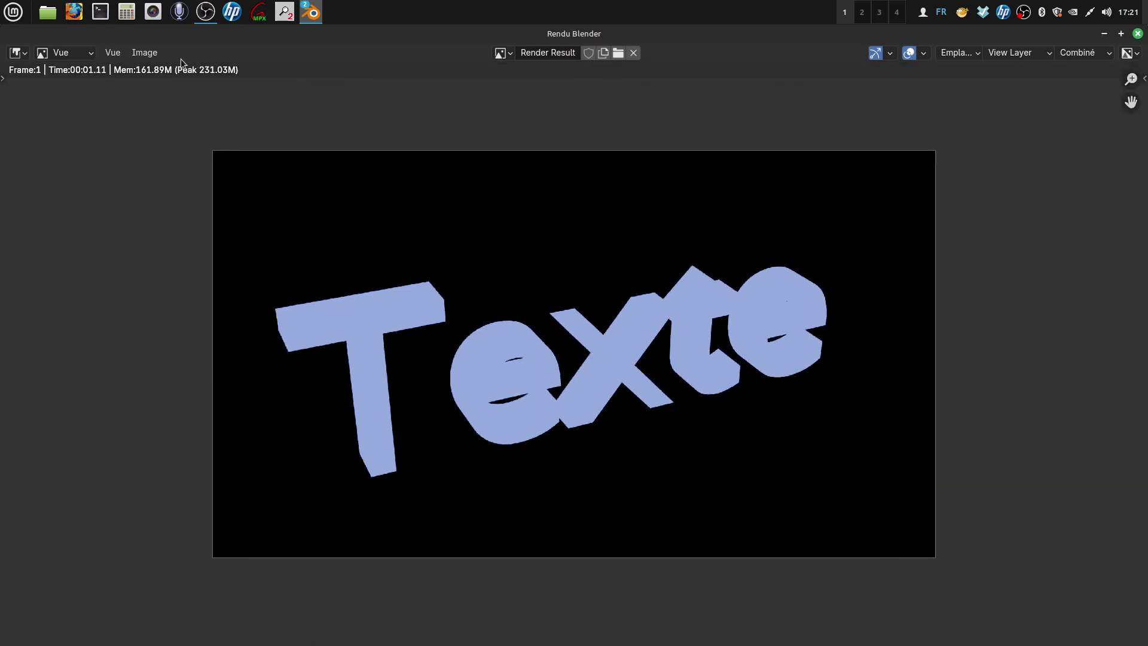
# Return to the main window, enable node use in the Compositing workspace and space the Composite node away from the Calques de rendu node
pyautogui.click(149, 54)
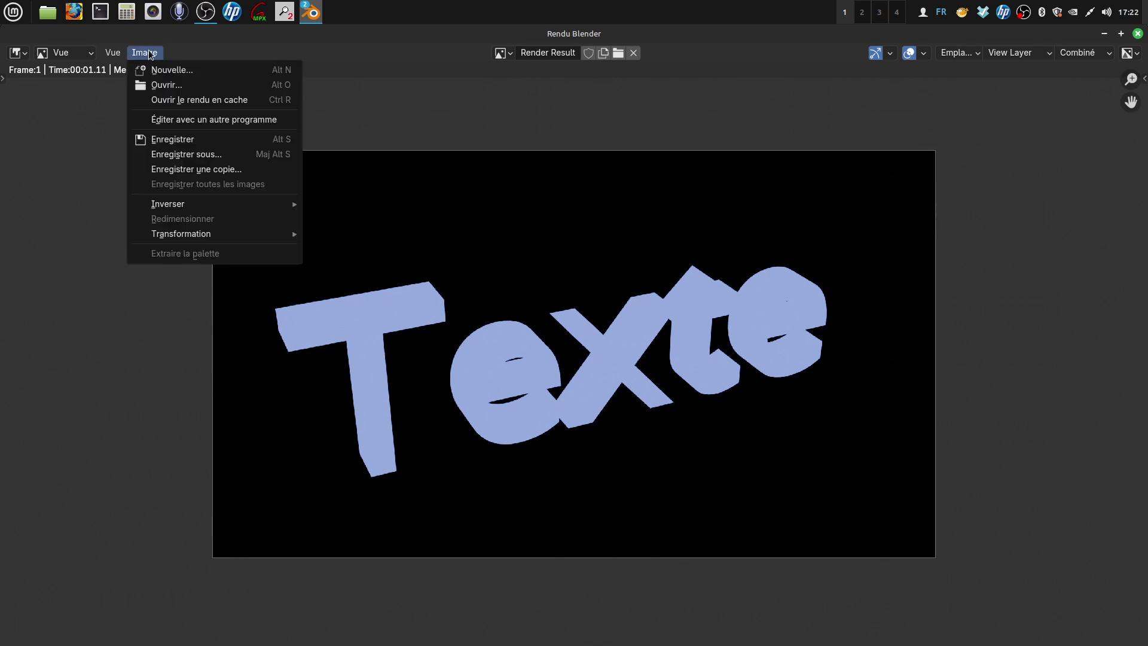
pyautogui.moveTo(314, 15)
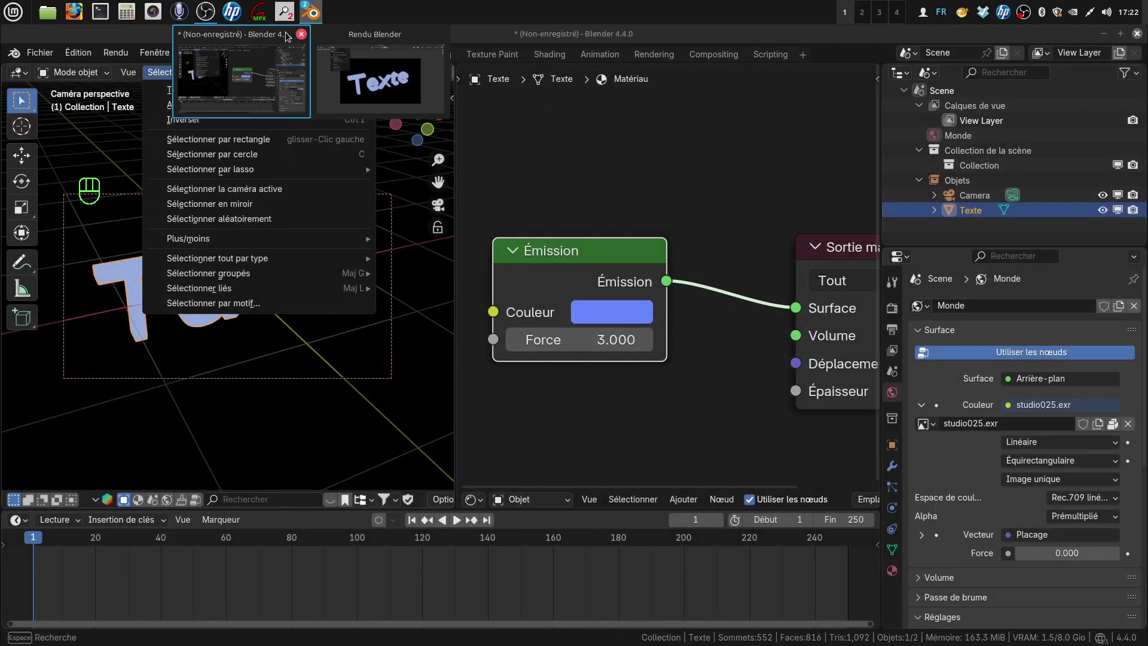
pyautogui.click(239, 78)
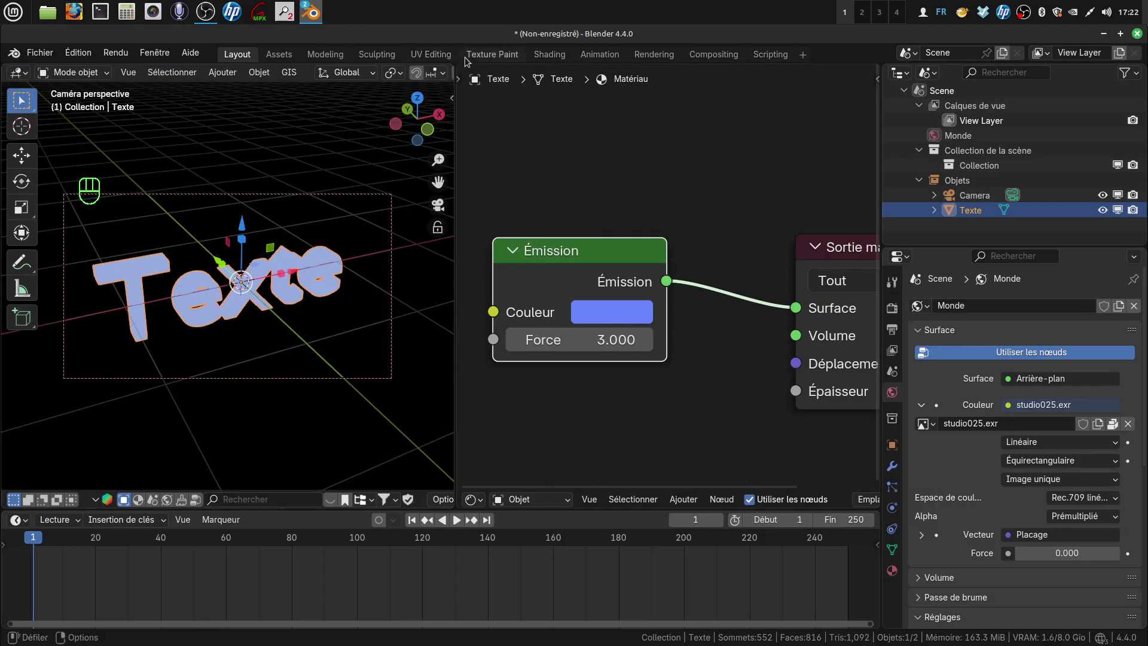
pyautogui.click(715, 59)
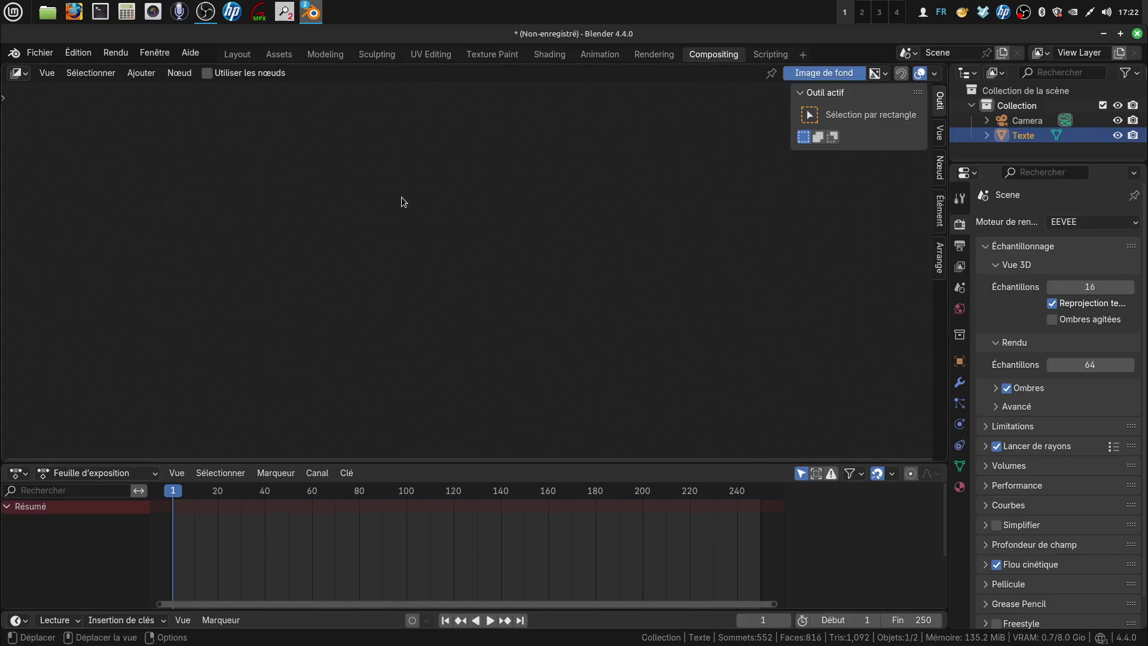
pyautogui.click(209, 72)
pyautogui.scroll(2, 557, 404)
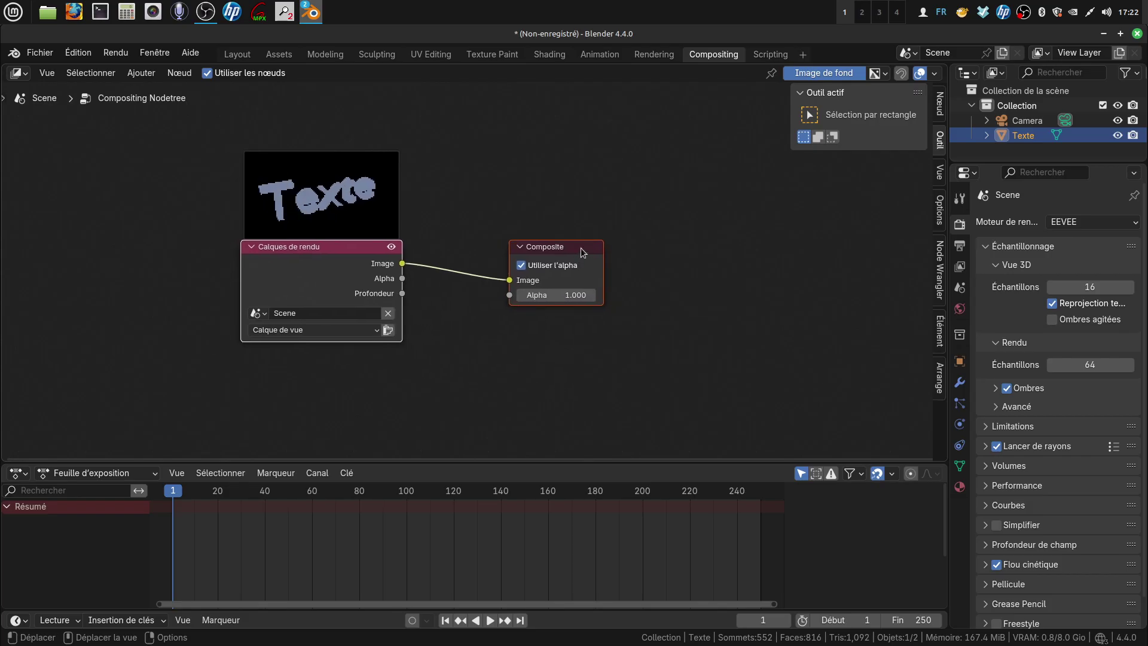
pyautogui.moveTo(583, 251); pyautogui.dragTo(826, 237)
pyautogui.click(518, 236)
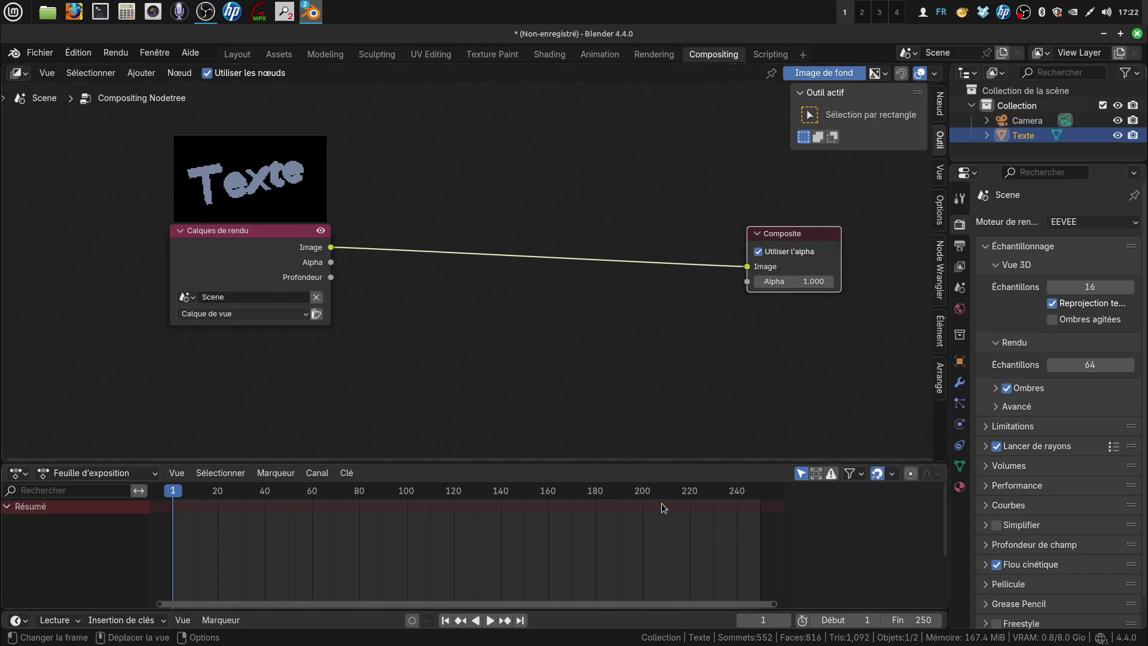
# Add a Visualiseur node between the two compositing nodes and connect the Calques de rendu Image output to its Image input
pyautogui.click(143, 75)
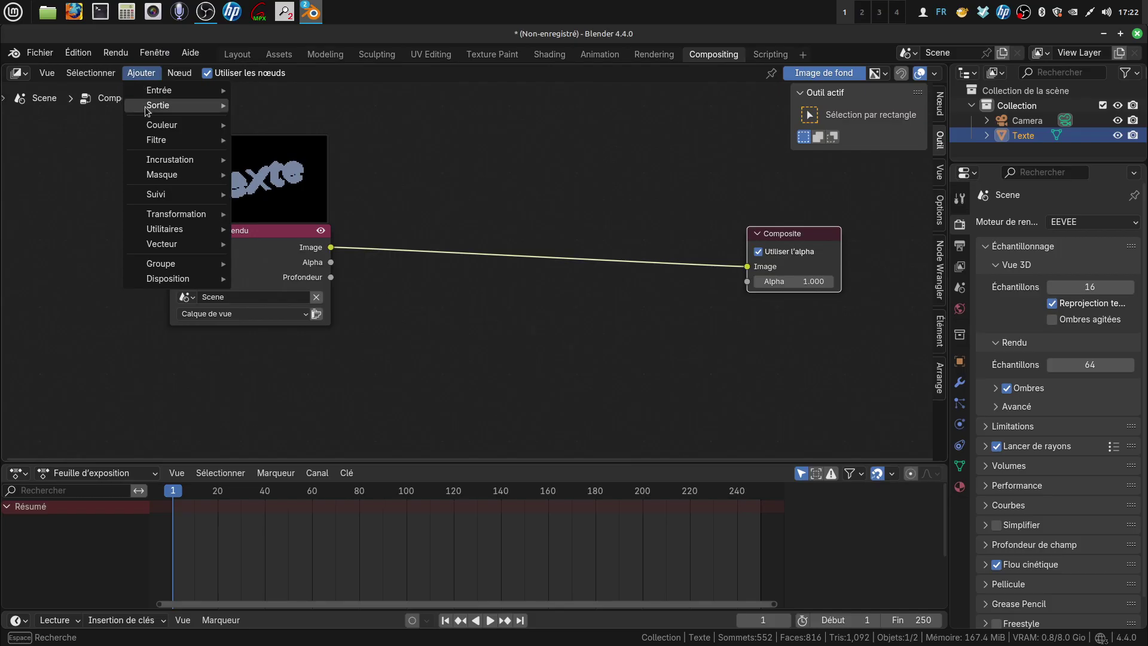
pyautogui.moveTo(151, 108)
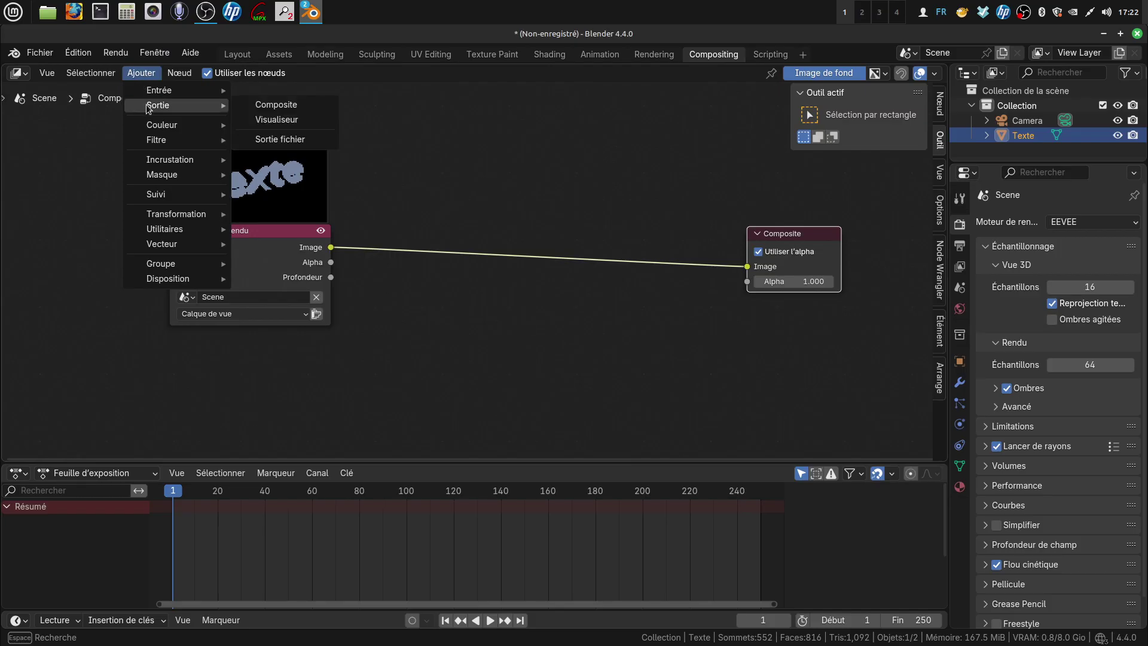
pyautogui.click(267, 118)
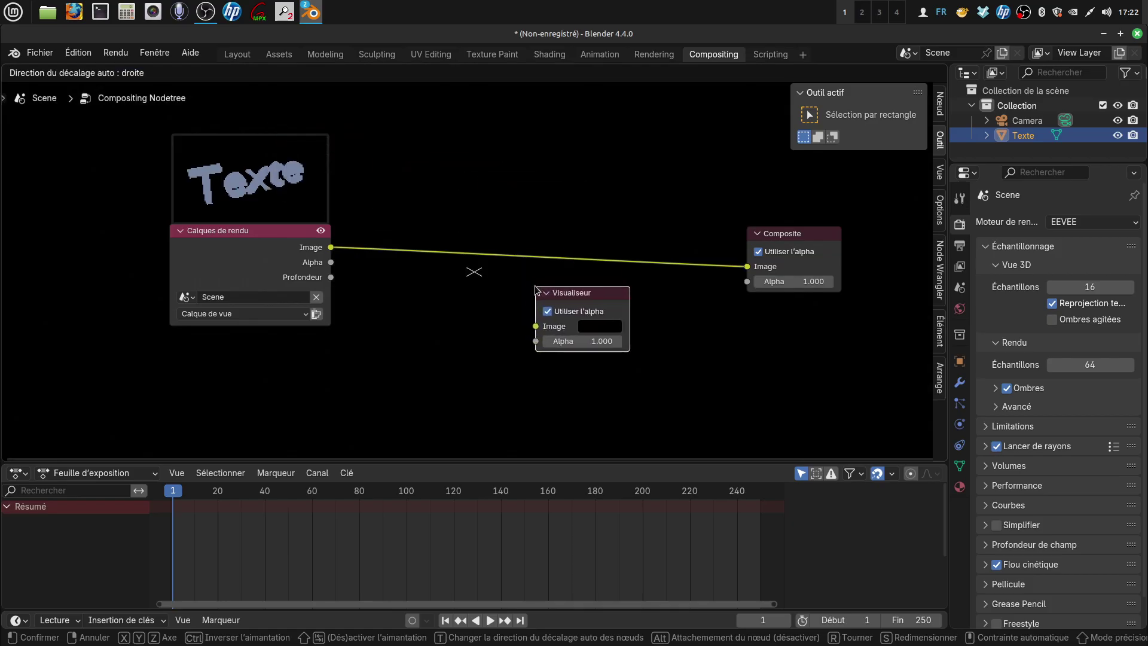
pyautogui.click(535, 289)
pyautogui.moveTo(330, 247); pyautogui.dragTo(526, 327)
pyautogui.scroll(-1, 569, 400)
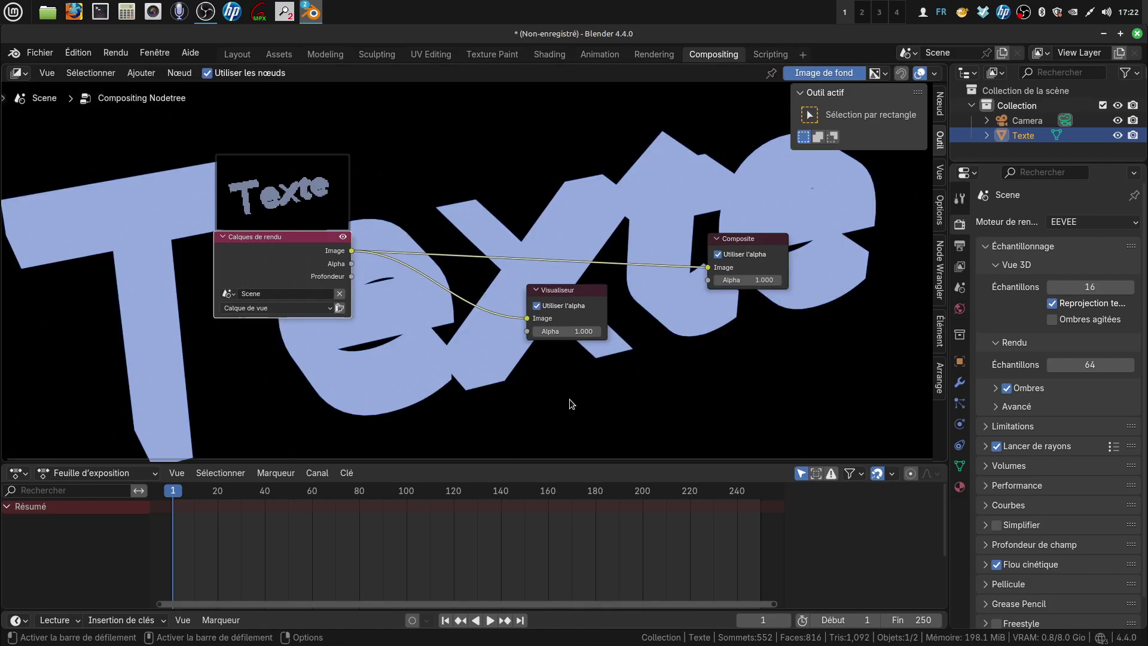
pyautogui.scroll(-2, 499, 374)
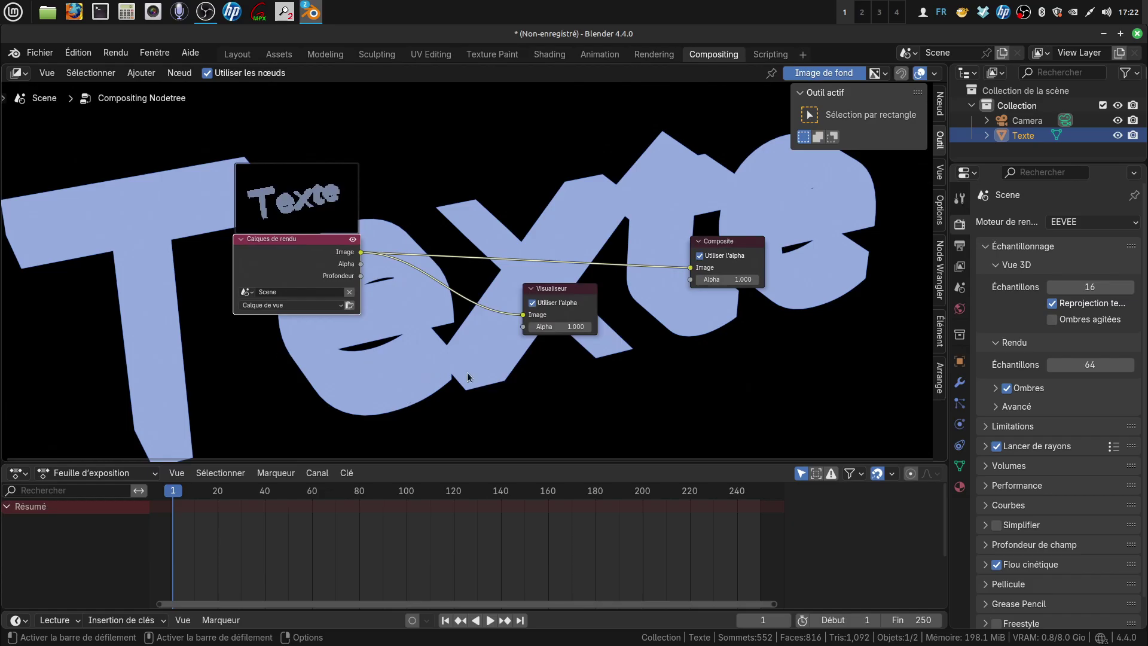
pyautogui.scroll(2, 482, 382)
pyautogui.scroll(-1, 415, 343)
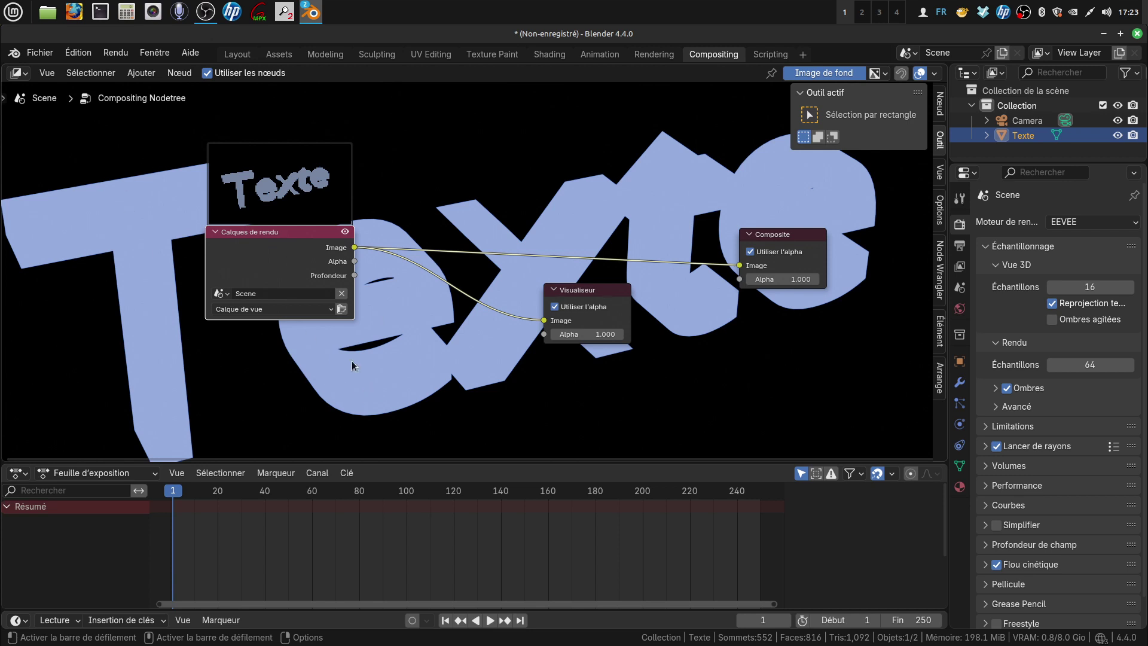
# Insert an Éblouissement filter node on the link between the Calques de rendu and Visualiseur nodes
pyautogui.click(139, 72)
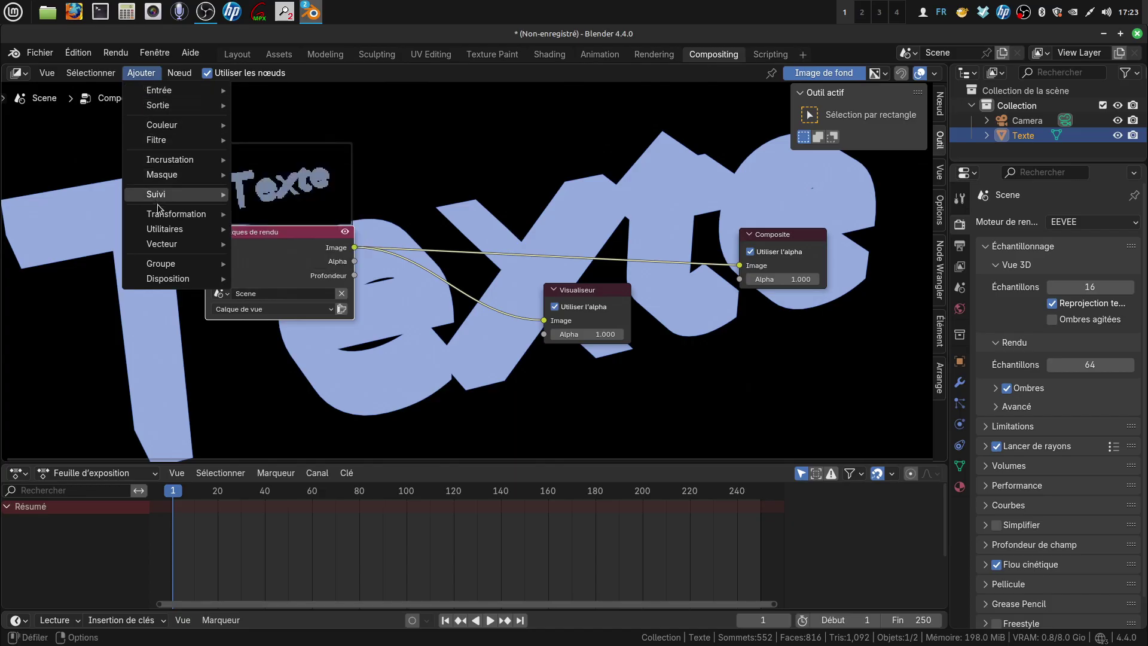
pyautogui.moveTo(160, 143)
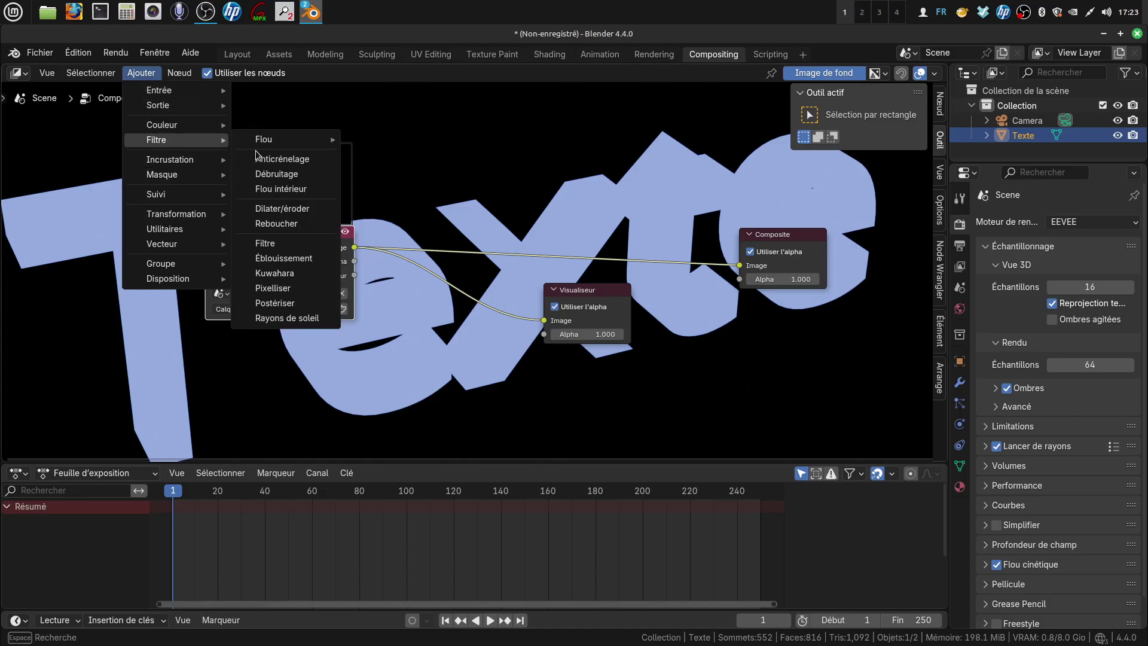
pyautogui.click(305, 258)
pyautogui.scroll(-2, 465, 291)
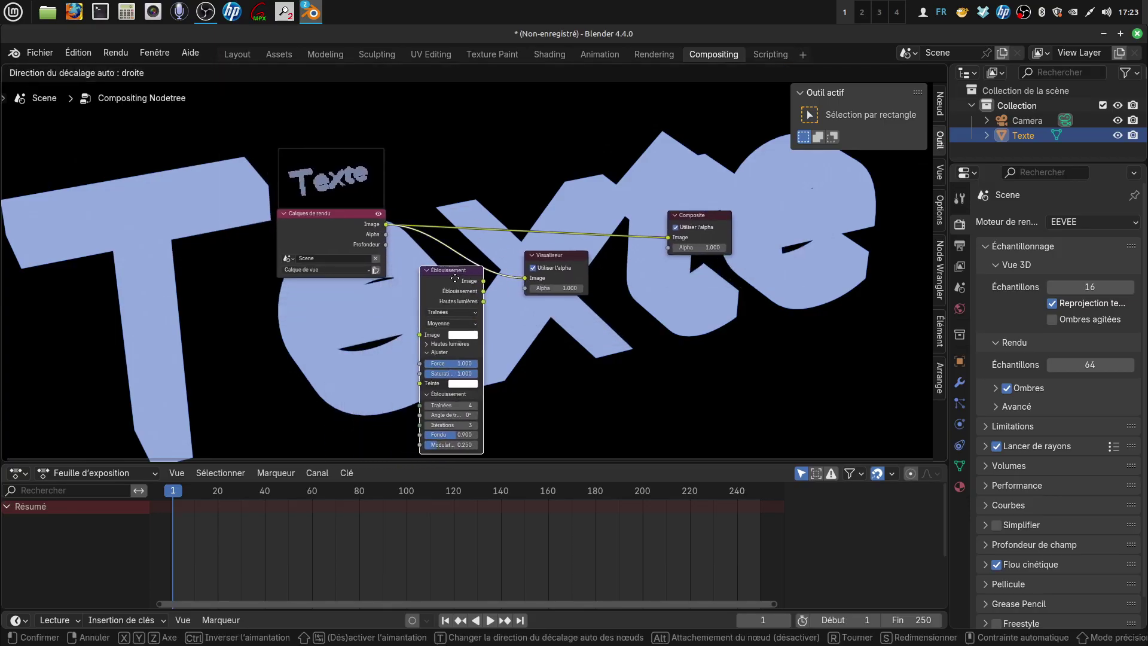
pyautogui.click(506, 281)
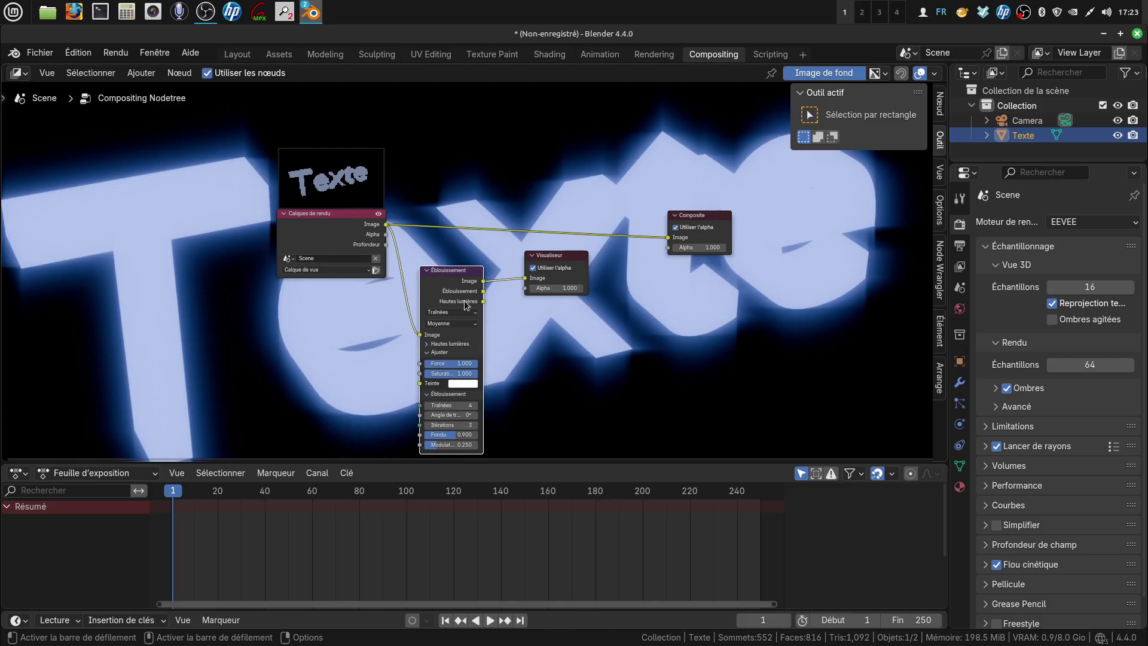
pyautogui.scroll(1, 547, 367)
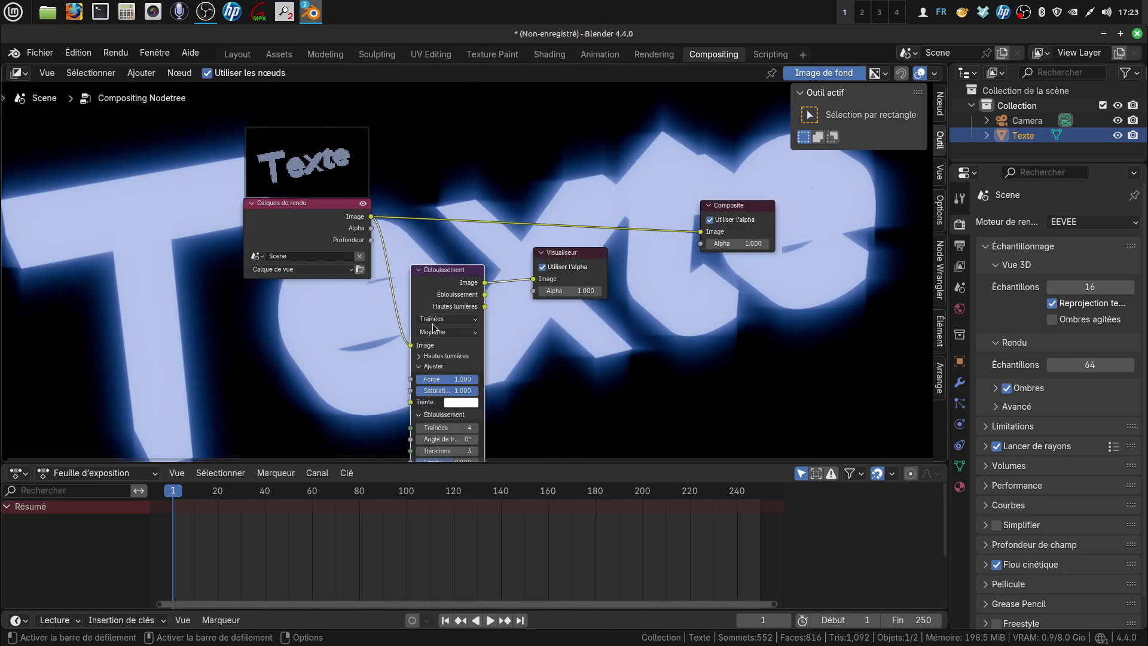
# Move the Visualiseur node lower and connect the Éblouissement node's Image output to the Composite node's Image input
pyautogui.moveTo(591, 255); pyautogui.dragTo(595, 310)
pyautogui.moveTo(311, 12)
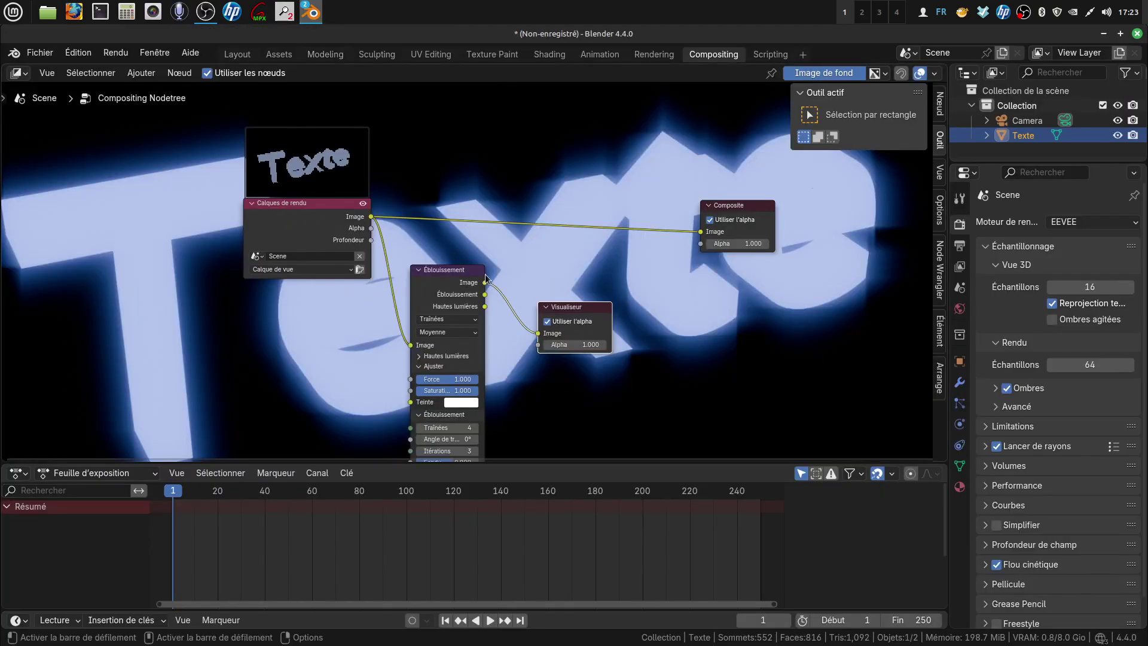
pyautogui.moveTo(485, 283); pyautogui.dragTo(679, 244)
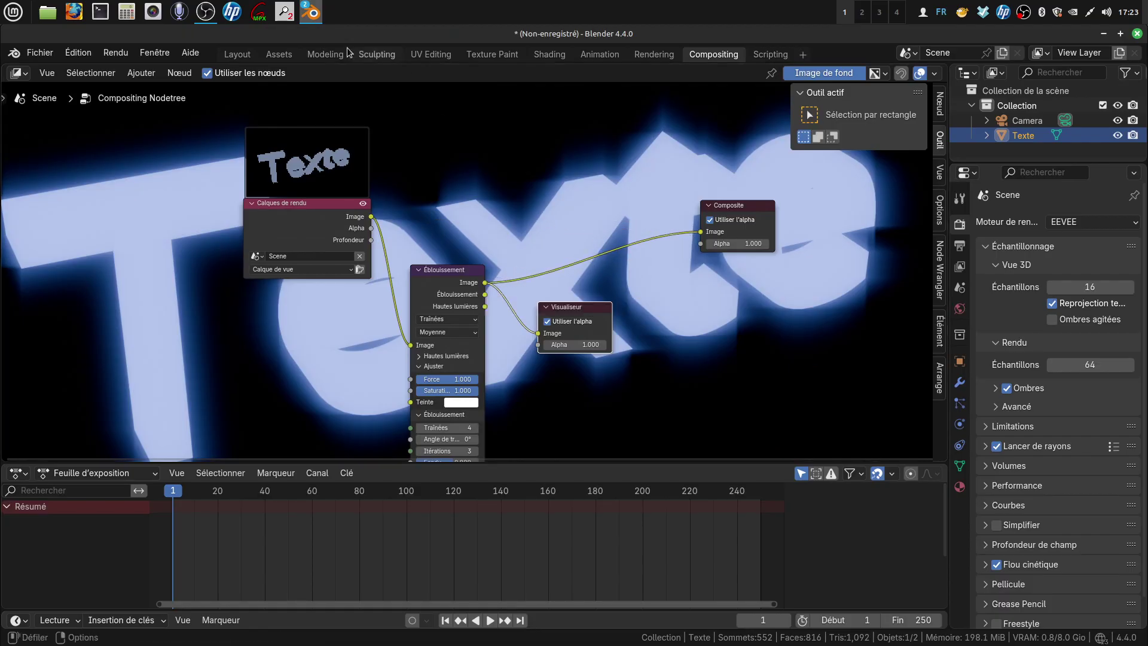
pyautogui.moveTo(312, 24)
pyautogui.moveTo(334, 48)
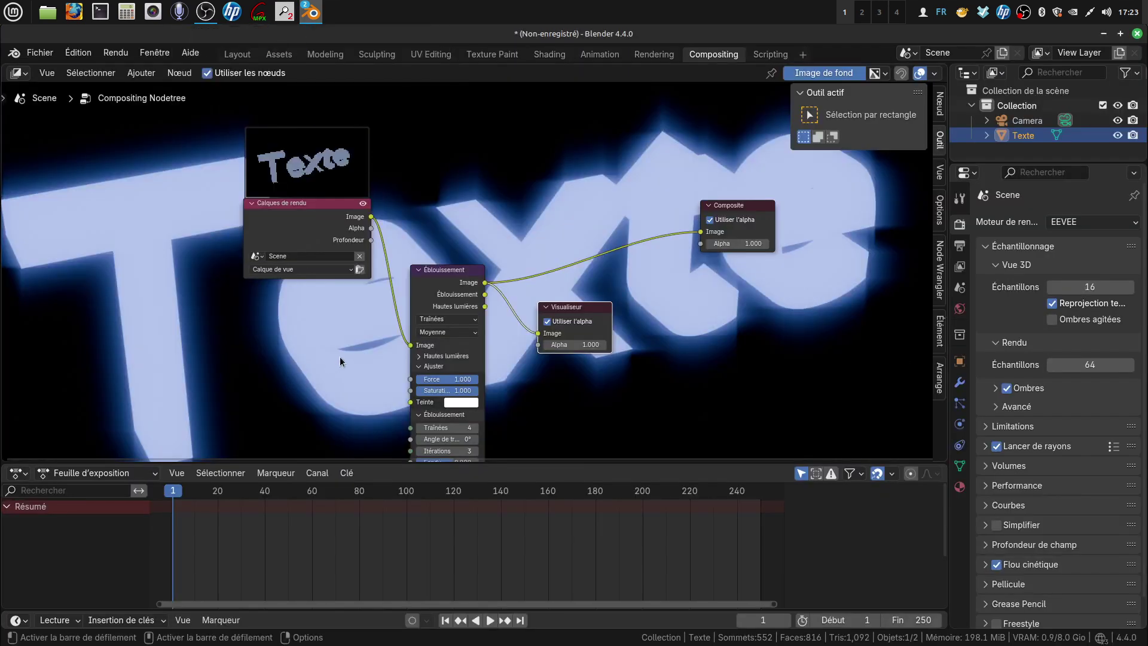
# Set the Éblouissement node's glare type to Fantômes
pyautogui.scroll(-1, 331, 348)
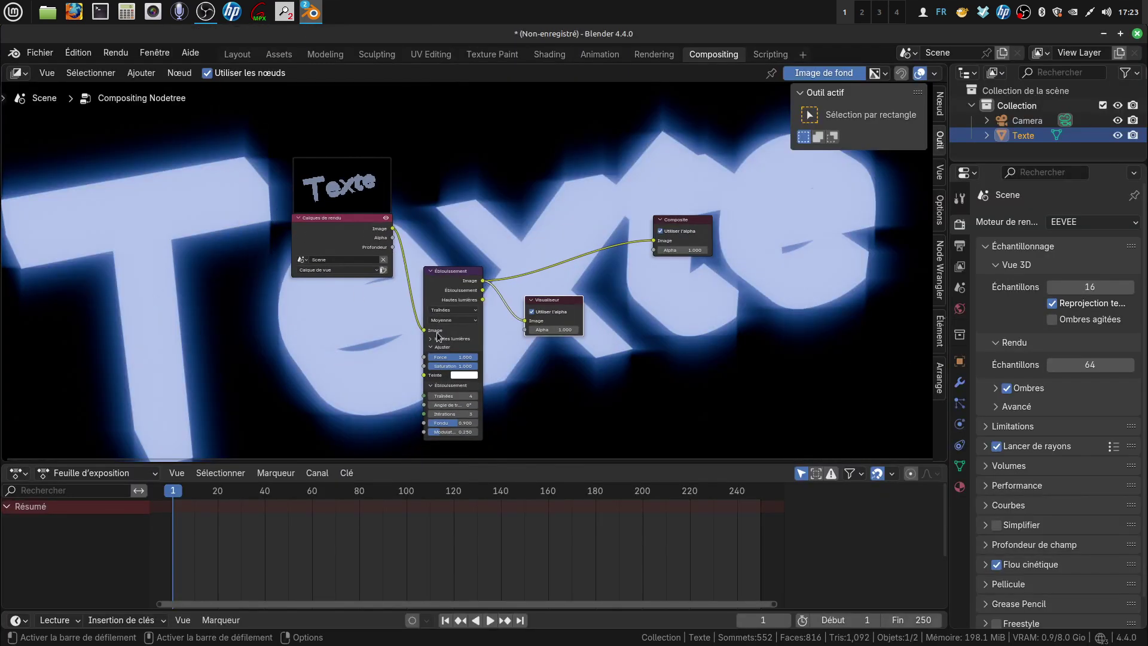
pyautogui.scroll(3, 437, 336)
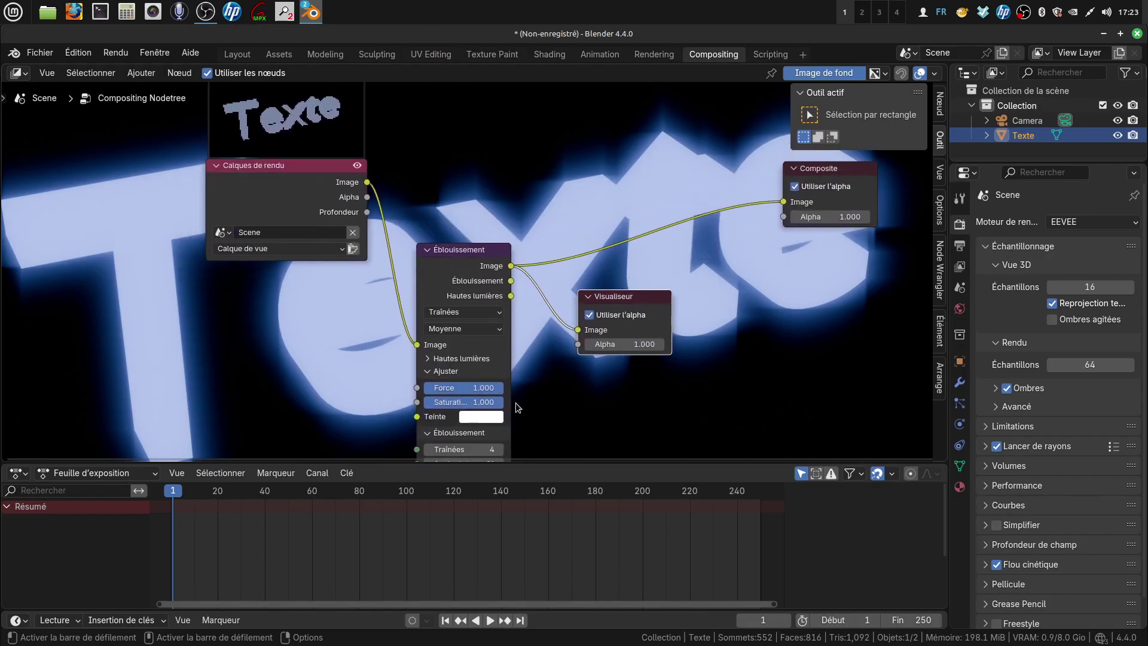
pyautogui.scroll(1, 515, 403)
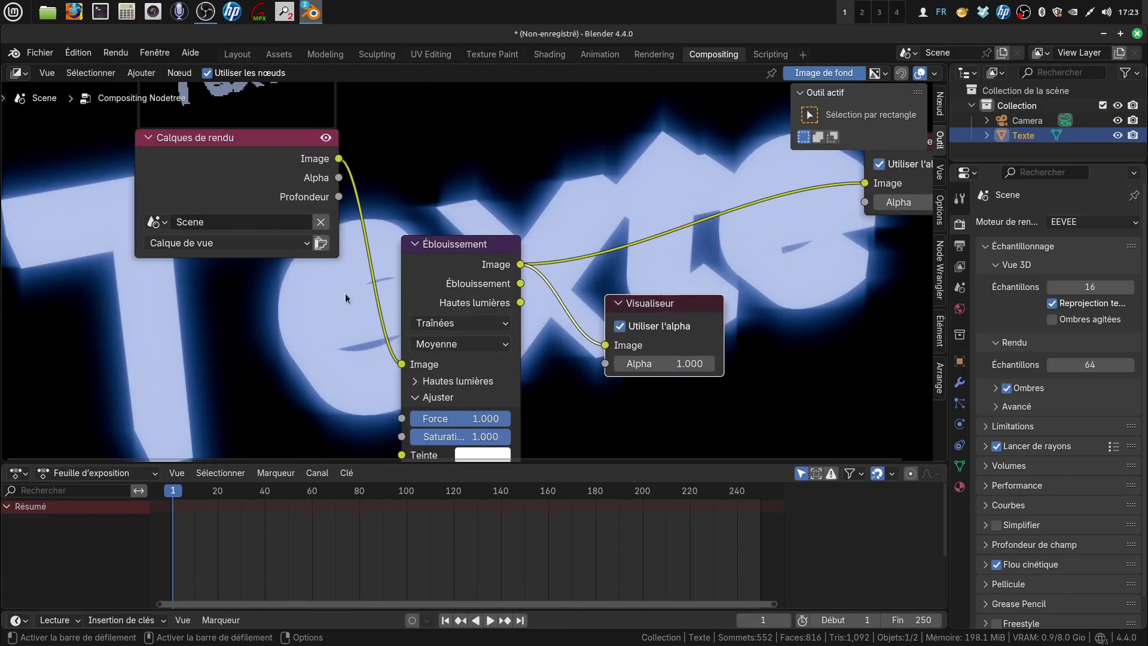
pyautogui.click(508, 326)
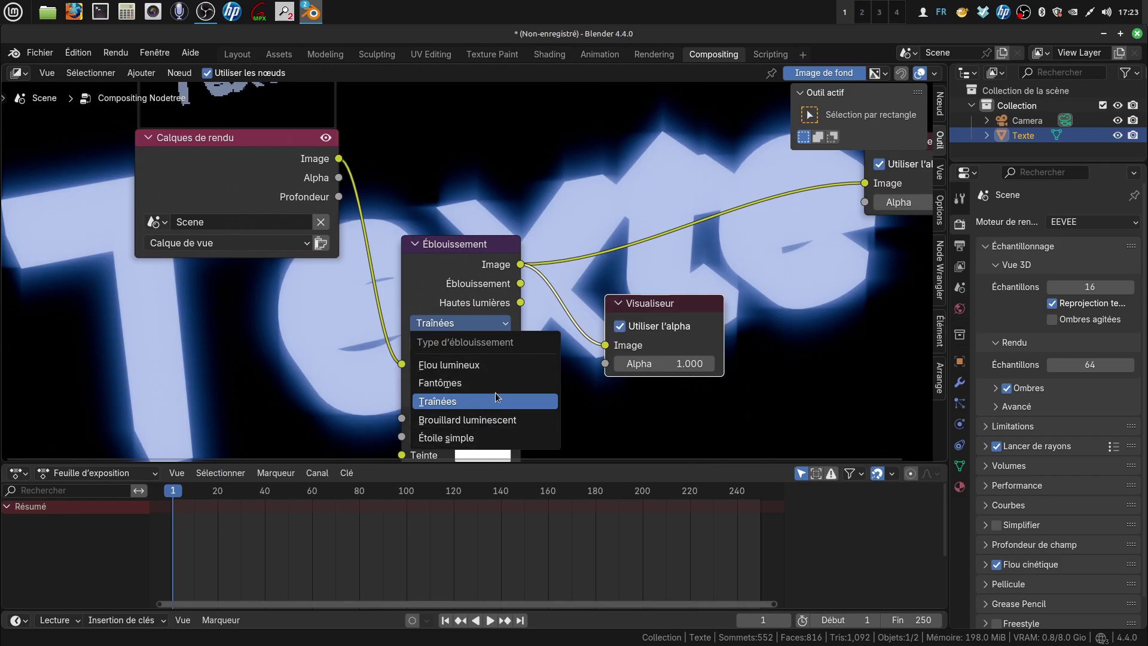
pyautogui.click(478, 384)
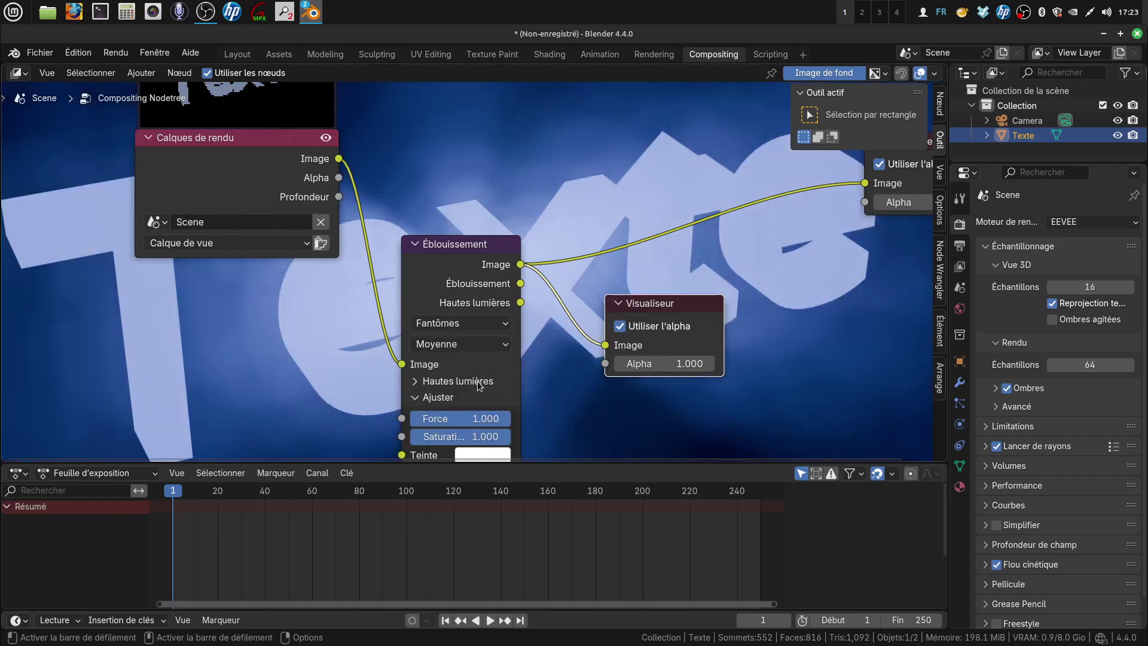
pyautogui.scroll(-1, 235, 317)
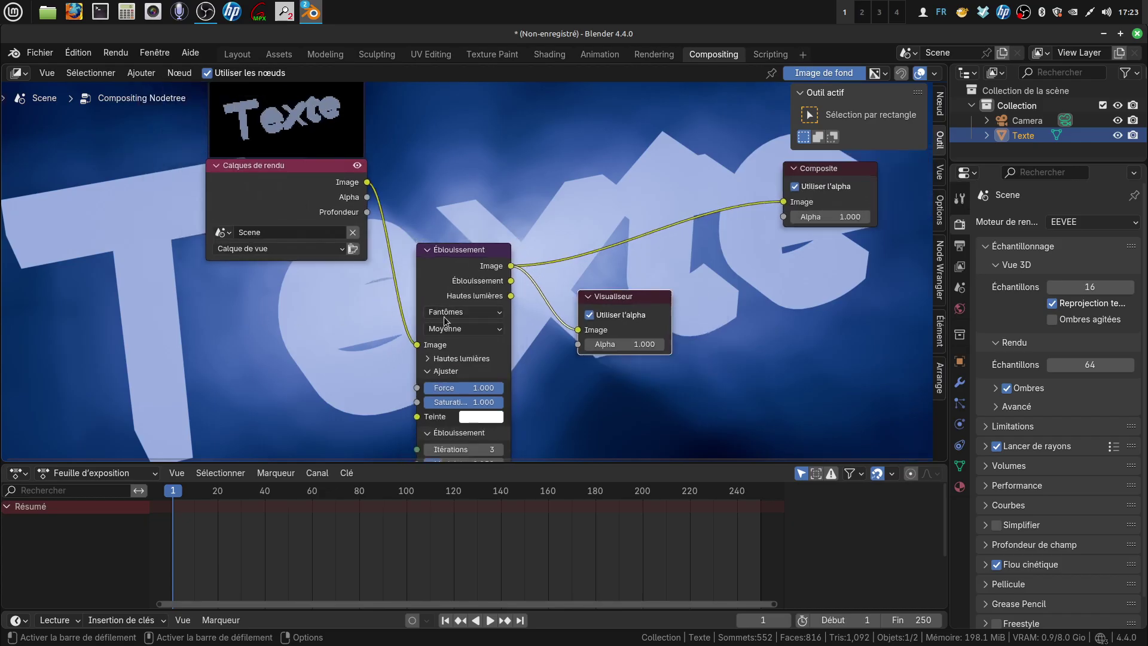
# Try the Brouillard luminescent and Étoile simple glare types on the Éblouissement node
pyautogui.click(497, 312)
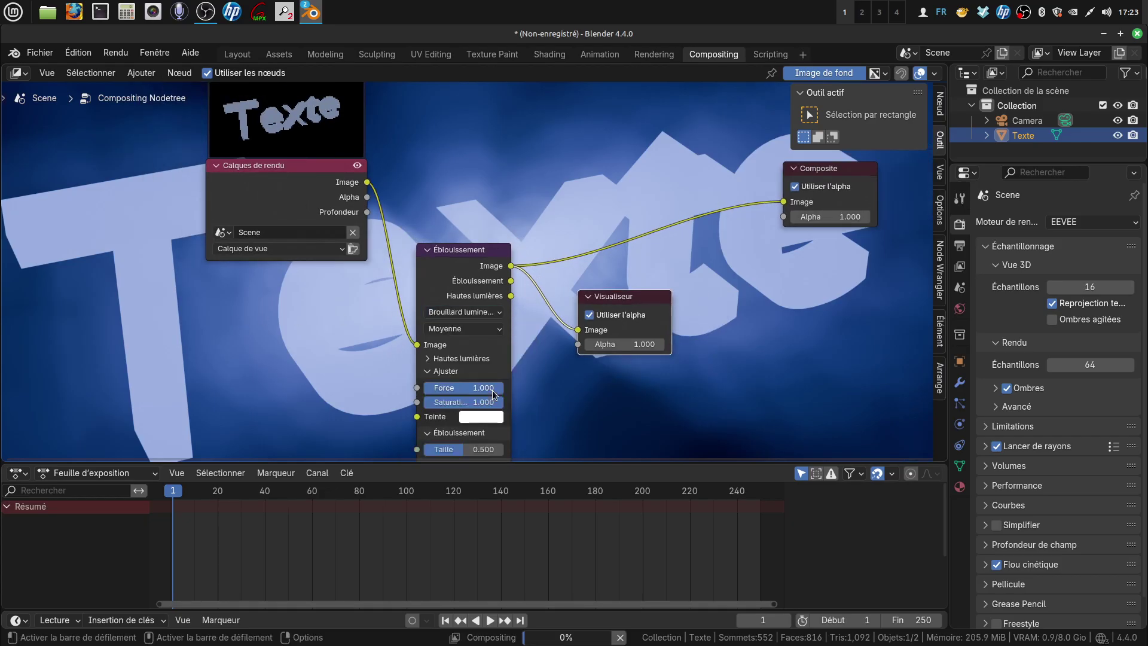
pyautogui.click(493, 390)
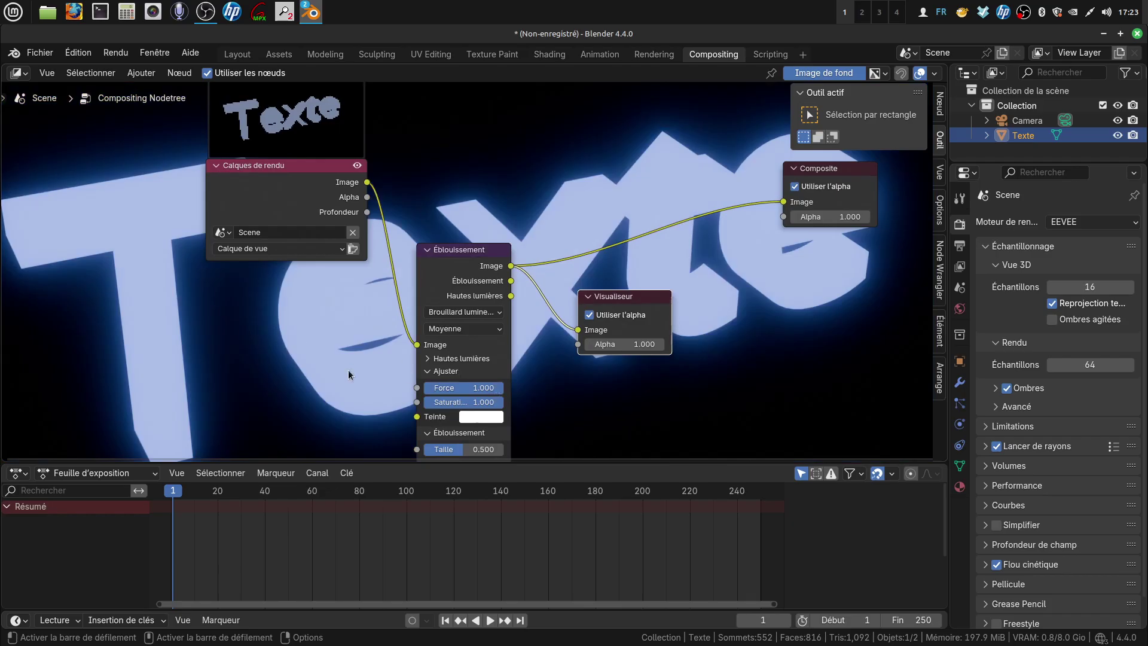
pyautogui.scroll(-1, 348, 369)
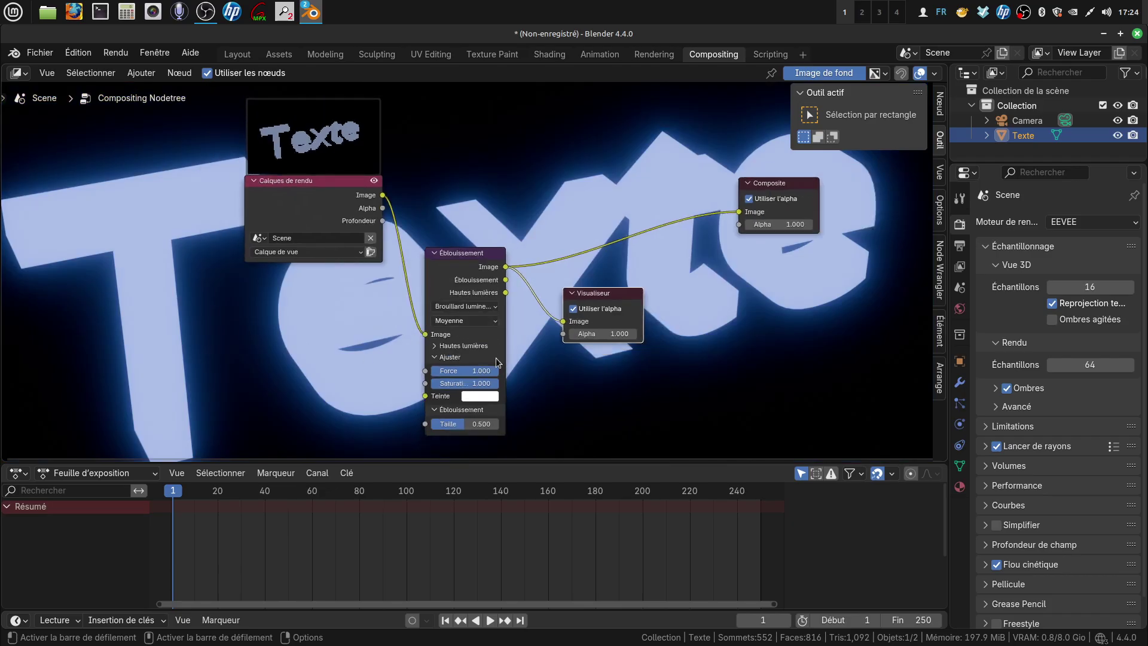
pyautogui.scroll(1, 500, 363)
pyautogui.click(506, 322)
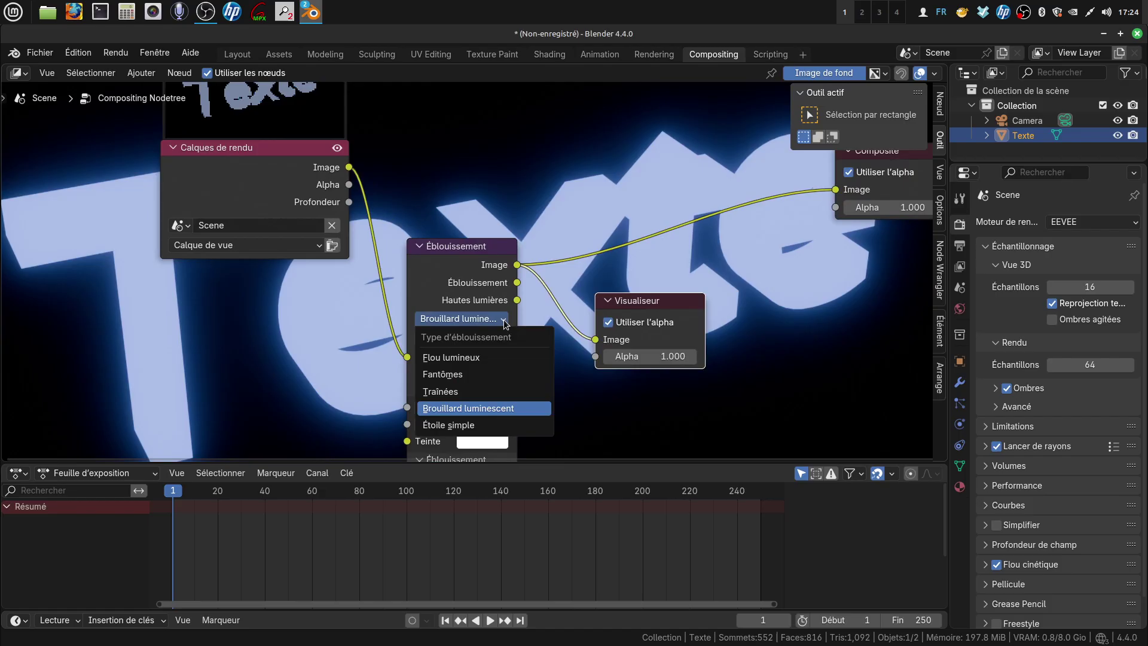
pyautogui.click(476, 427)
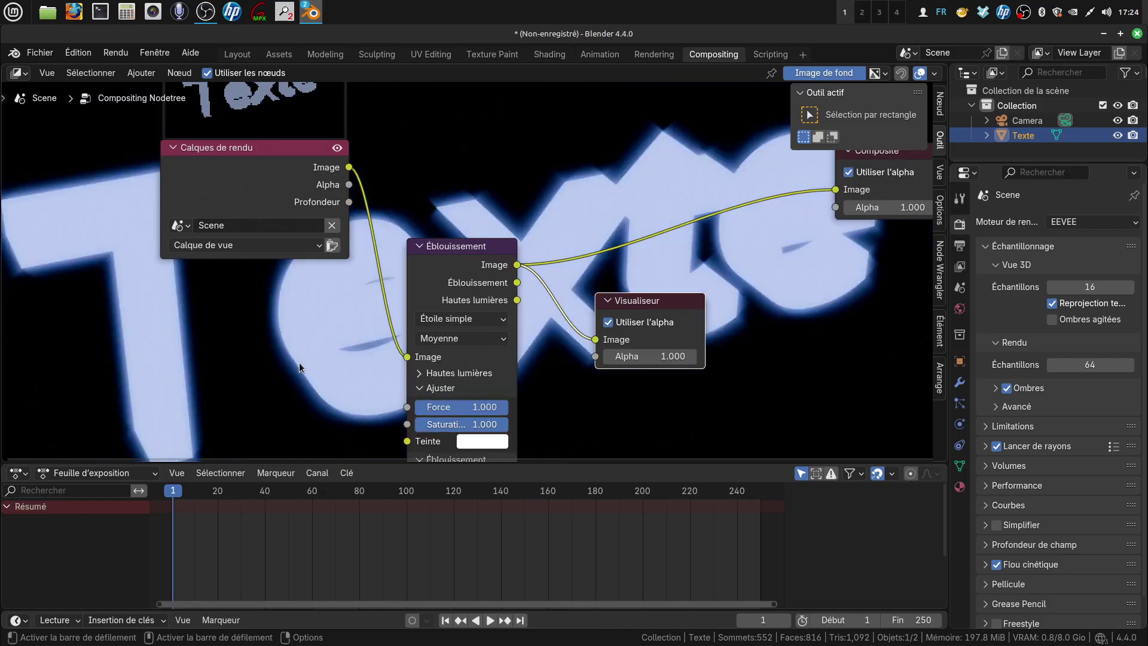
# Set the Éblouissement node's glare type to Flou lumineux and move the node higher so all its settings are in view
pyautogui.click(504, 321)
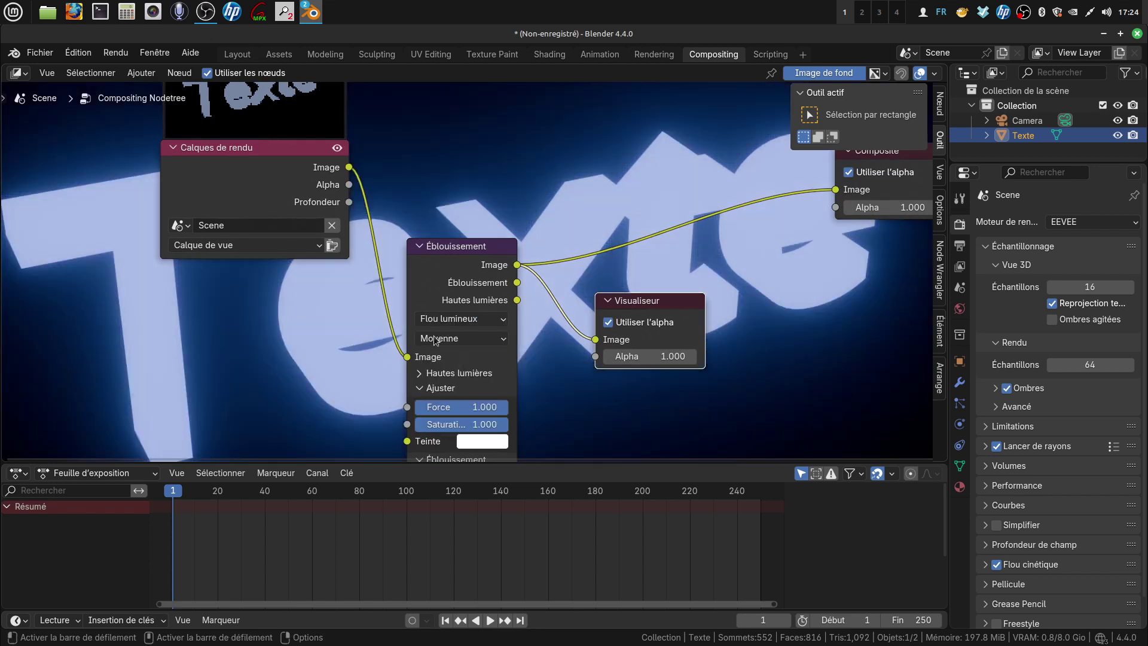
pyautogui.scroll(-1, 597, 372)
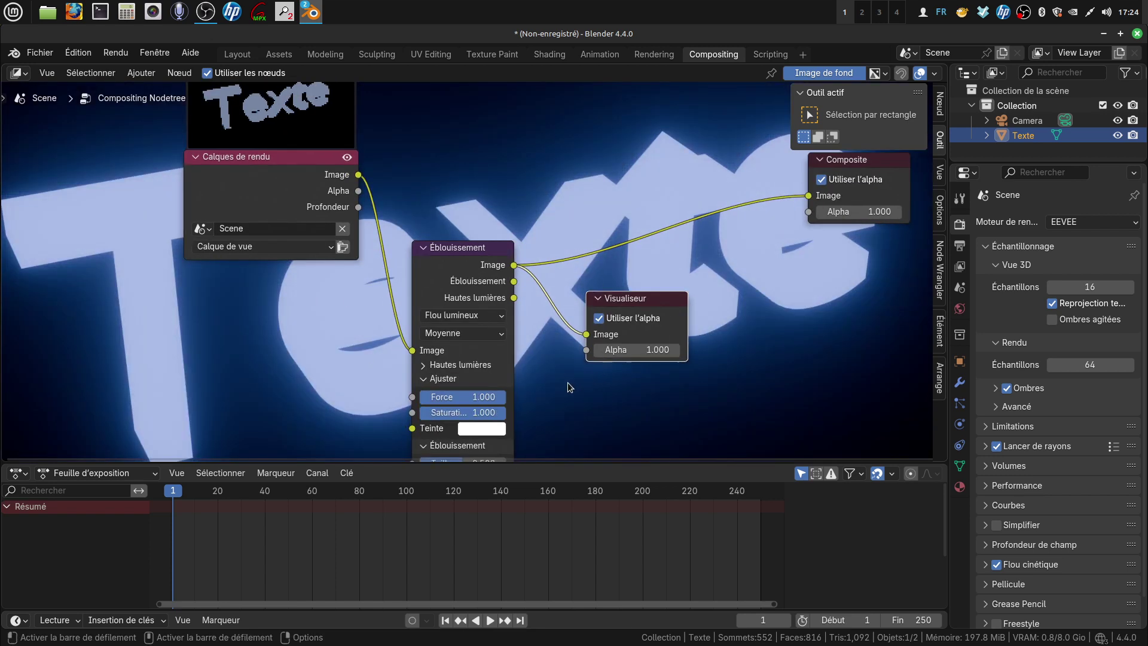
pyautogui.scroll(-1, 536, 432)
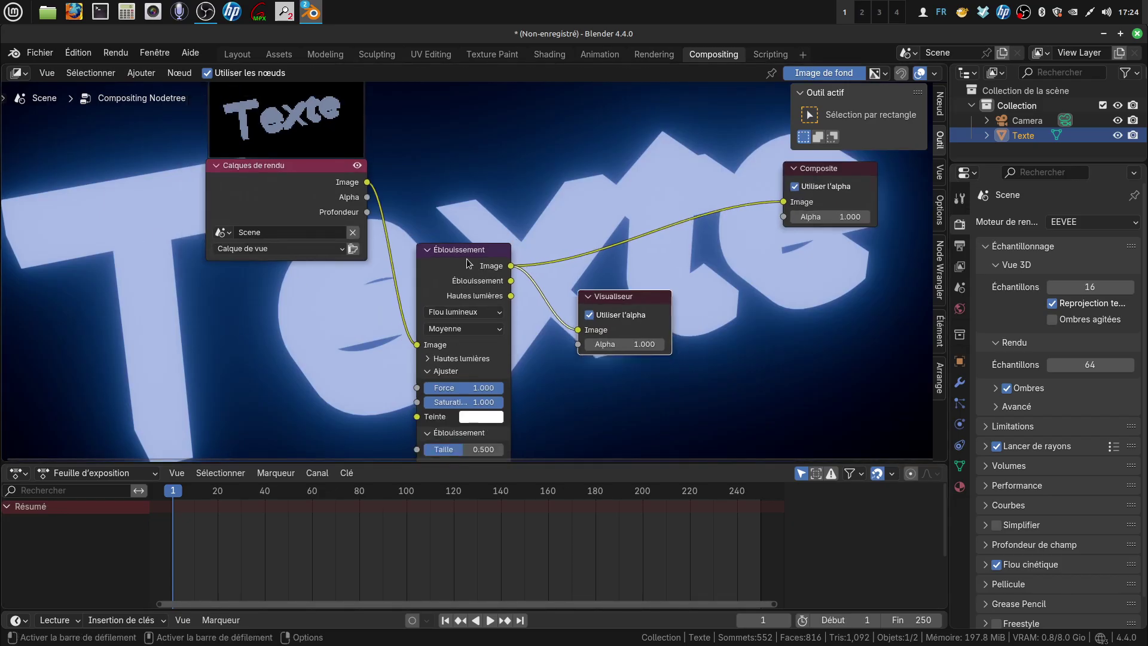
pyautogui.moveTo(469, 262); pyautogui.dragTo(481, 198)
pyautogui.scroll(1, 492, 418)
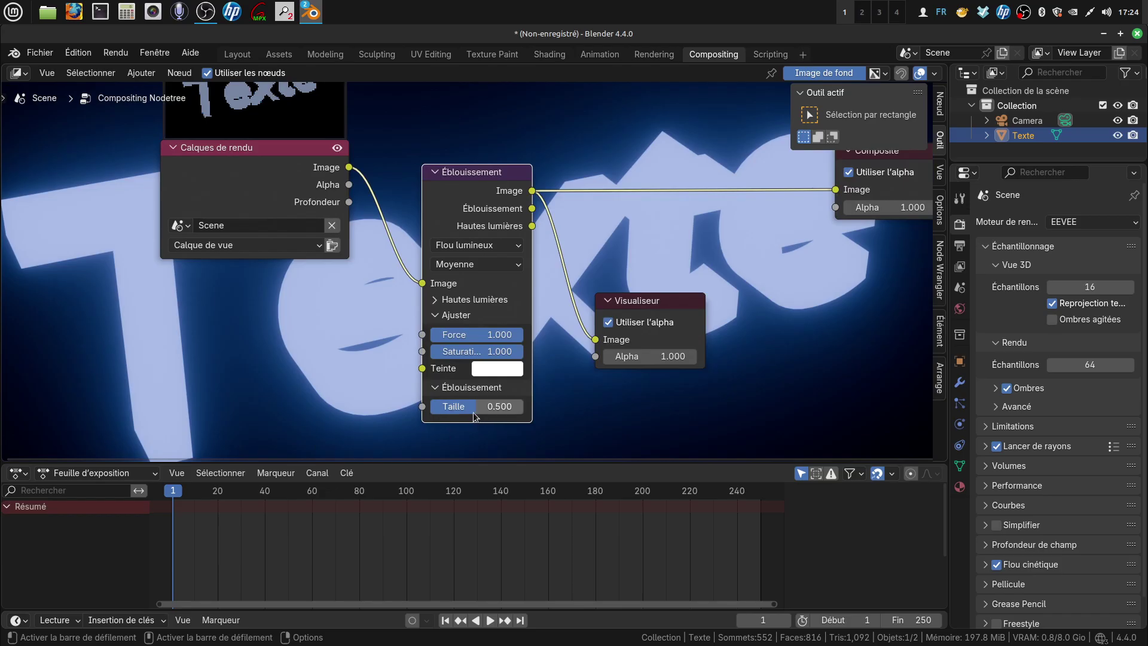
# Set the Éblouissement node's Taille to 0.187 and its quality to Haute
pyautogui.moveTo(475, 406); pyautogui.dragTo(448, 407)
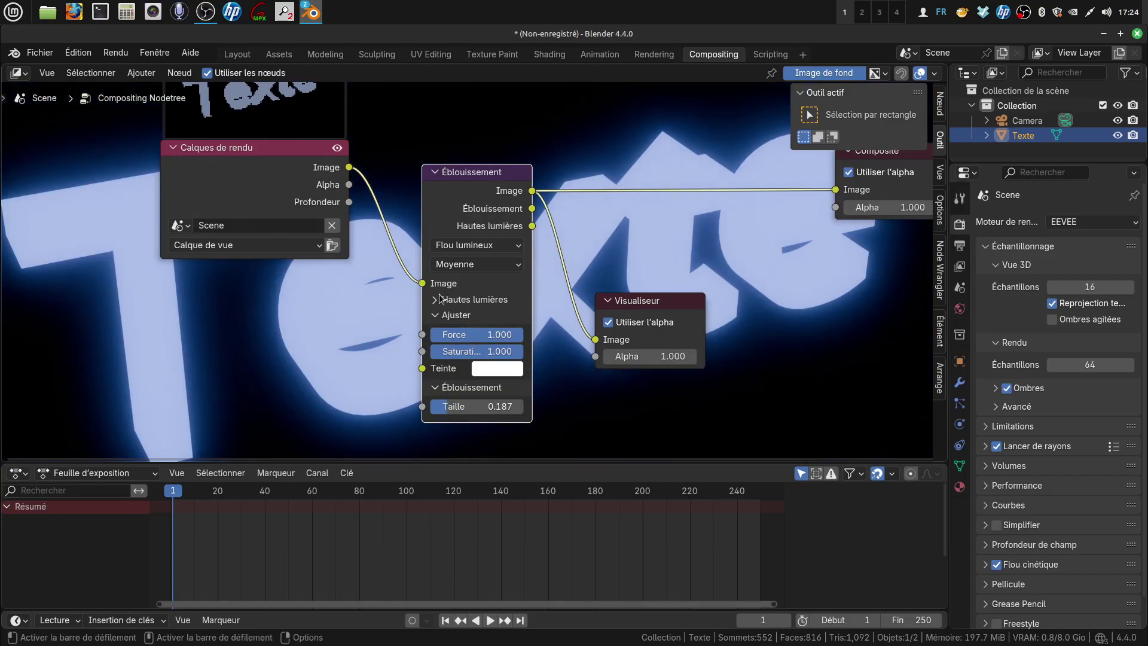
pyautogui.click(518, 265)
pyautogui.click(488, 304)
pyautogui.click(434, 300)
pyautogui.click(436, 301)
# Change the Éblouissement node's Teinte colour to pink
pyautogui.click(497, 373)
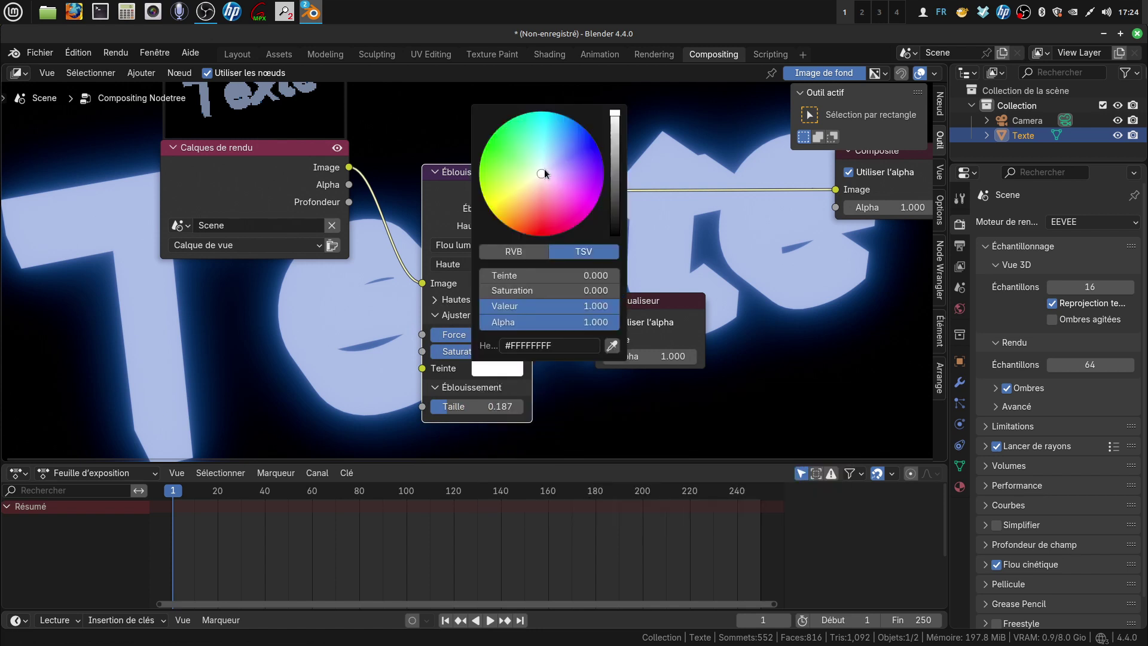
pyautogui.moveTo(540, 174)
pyautogui.mouseDown()
pyautogui.moveTo(509, 197)
pyautogui.moveTo(567, 168)
pyautogui.moveTo(514, 197)
pyautogui.moveTo(542, 207)
pyautogui.moveTo(517, 156)
pyautogui.moveTo(541, 121)
pyautogui.moveTo(568, 127)
pyautogui.moveTo(590, 151)
pyautogui.moveTo(549, 171)
pyautogui.moveTo(559, 201)
pyautogui.mouseUp()
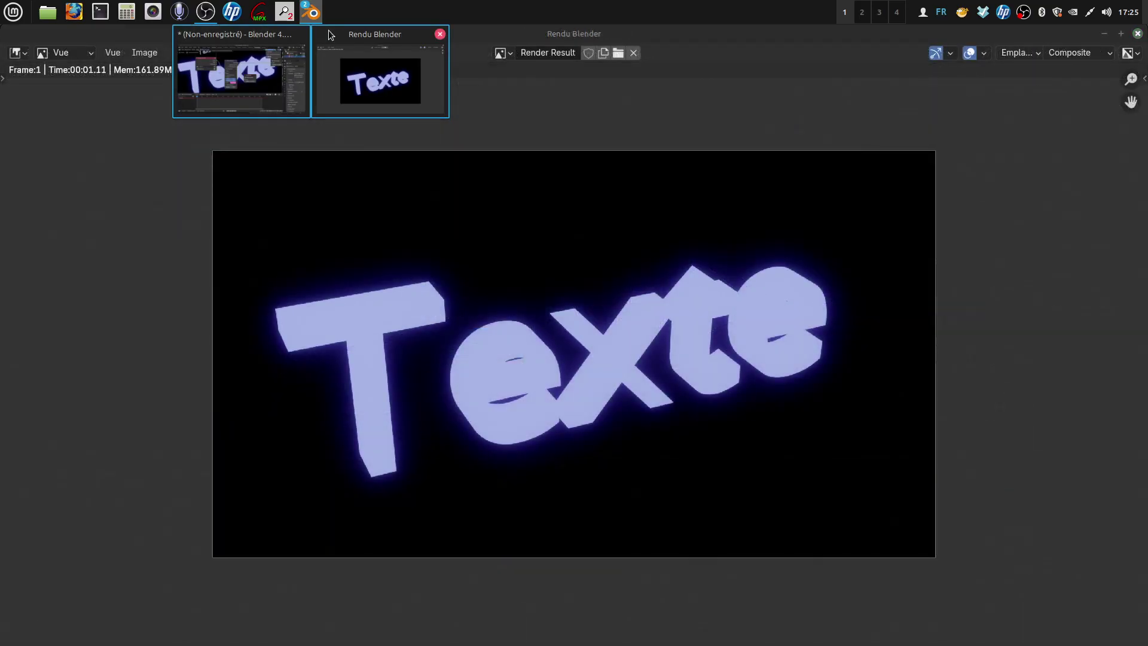
# View the rendered image in the render window and return to the compositing node tree
pyautogui.click(328, 35)
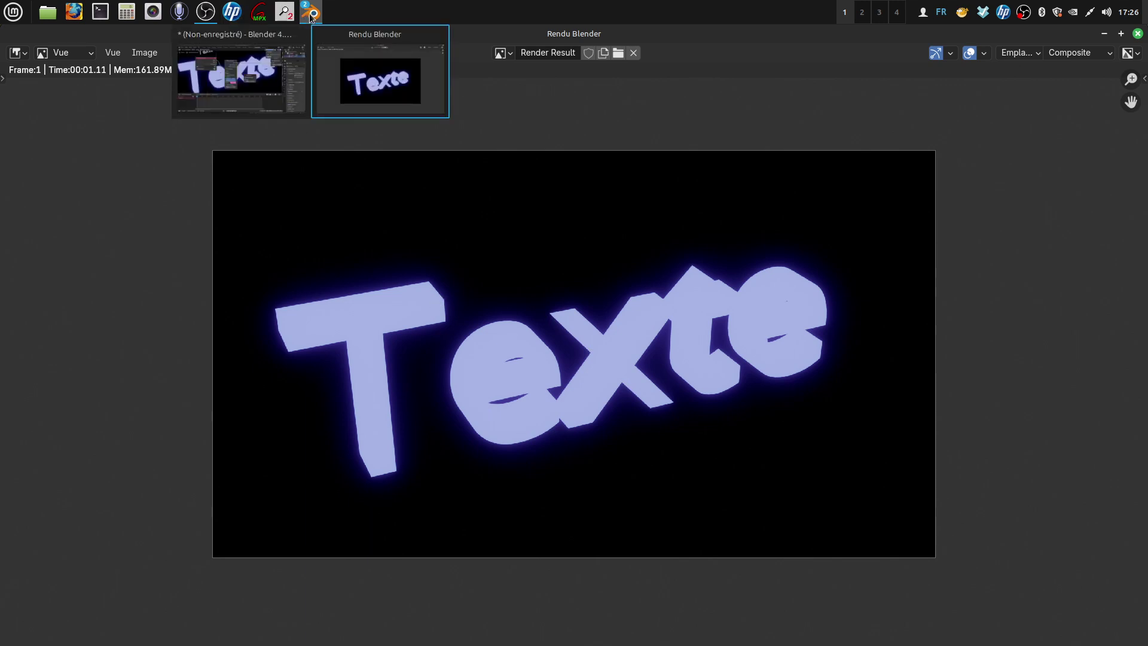
pyautogui.click(290, 36)
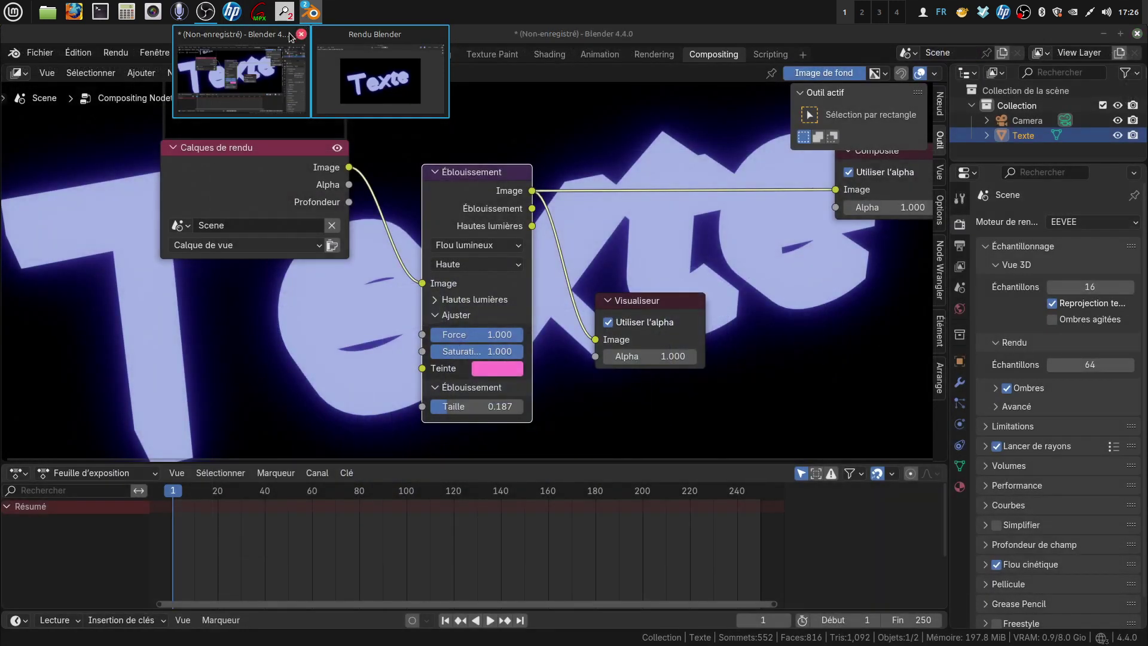
pyautogui.scroll(-1, 340, 102)
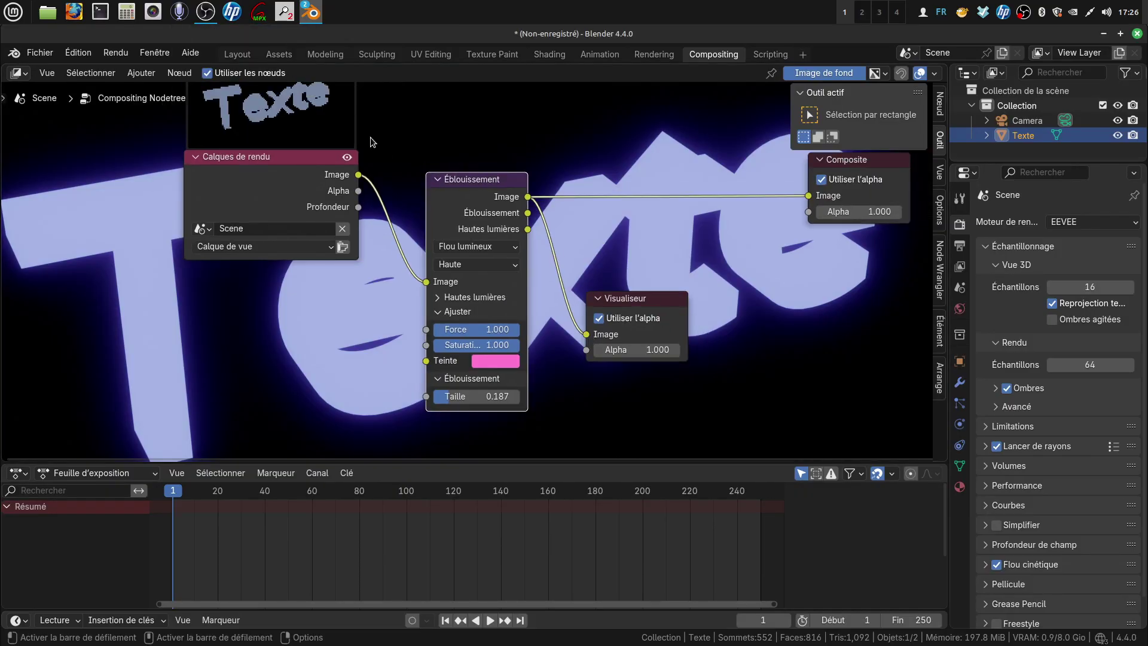
pyautogui.scroll(-1, 475, 272)
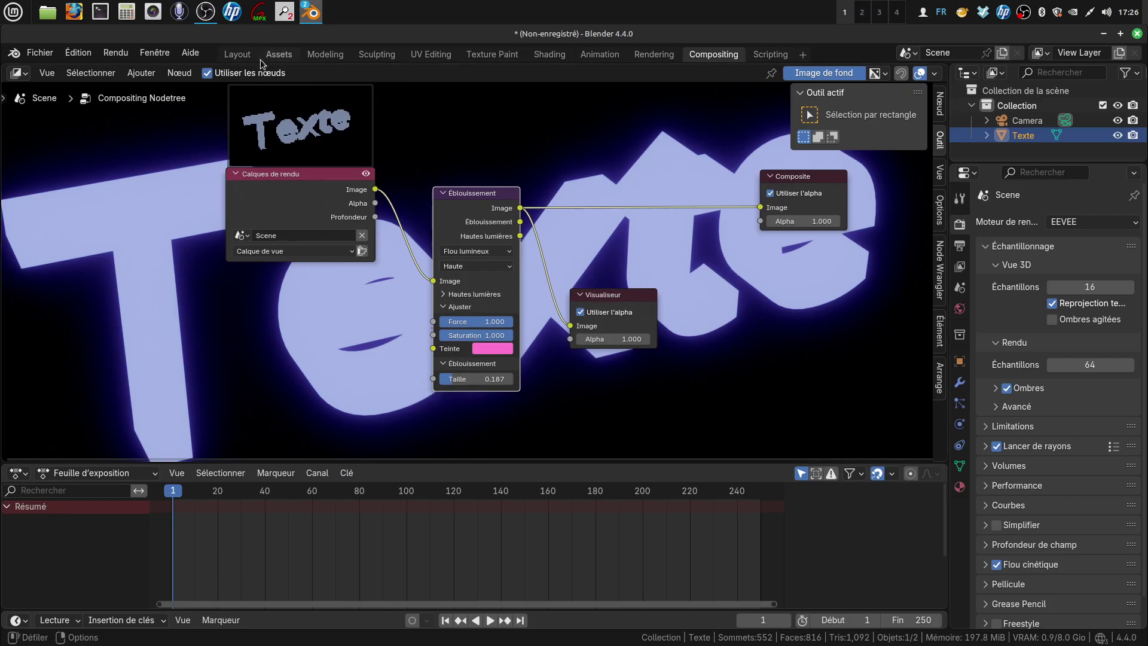
# Switch to the Layout workspace and examine the text material's Émission and Sortie matériau nodes
pyautogui.click(237, 55)
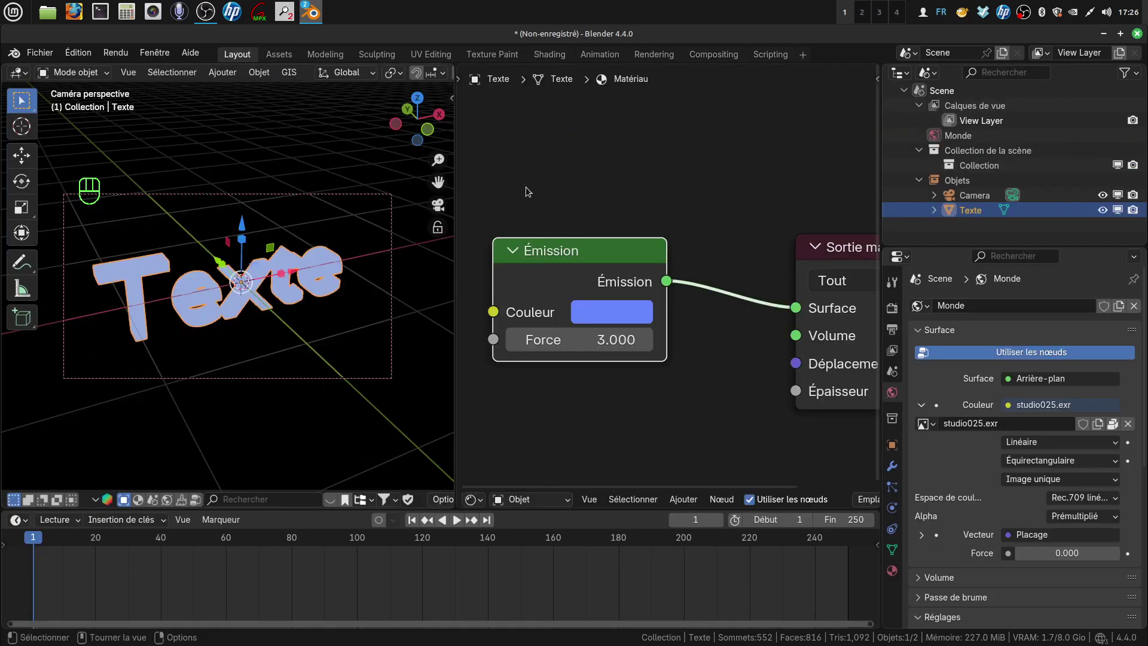
pyautogui.scroll(-2, 753, 397)
pyautogui.moveTo(752, 397)
pyautogui.mouseDown(button='middle')
pyautogui.moveTo(667, 380)
pyautogui.moveTo(765, 382)
pyautogui.mouseUp(button='middle')
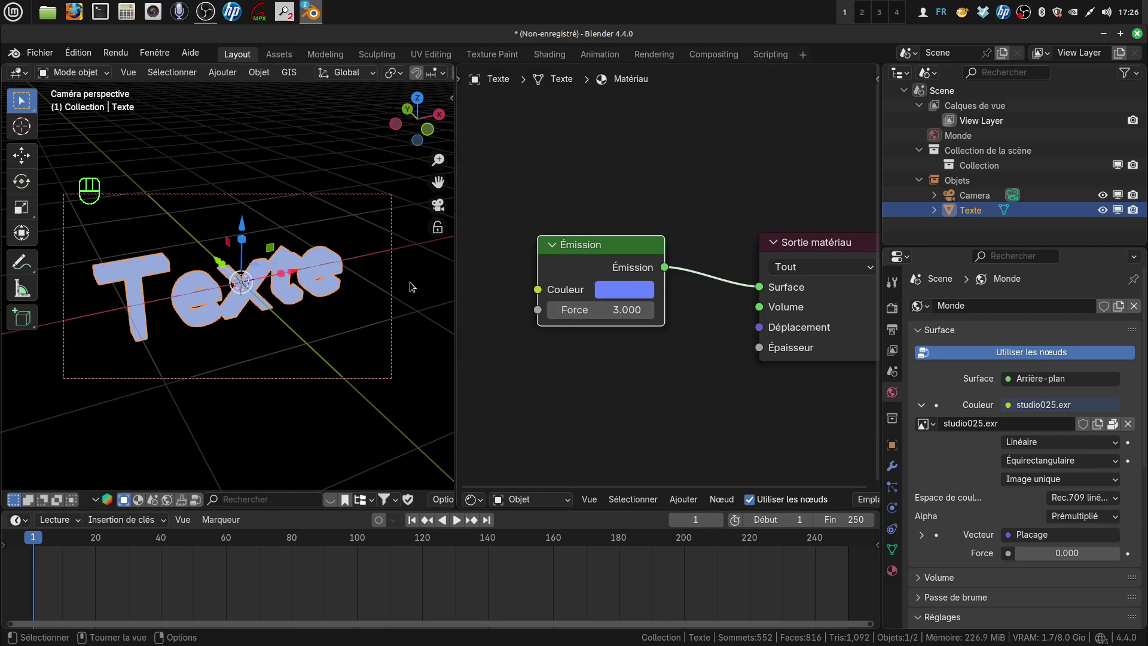
pyautogui.moveTo(620, 398); pyautogui.dragTo(650, 384, button='middle')
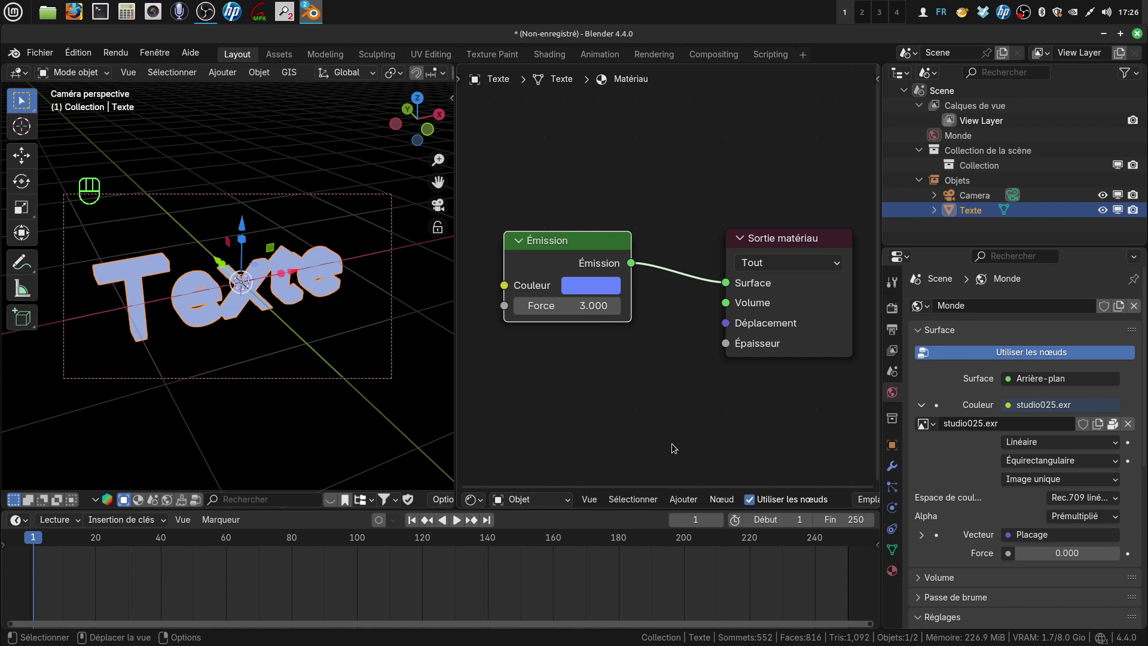
pyautogui.moveTo(674, 440)
pyautogui.mouseDown(button='middle')
pyautogui.moveTo(648, 436)
pyautogui.moveTo(660, 432)
pyautogui.mouseUp(button='middle')
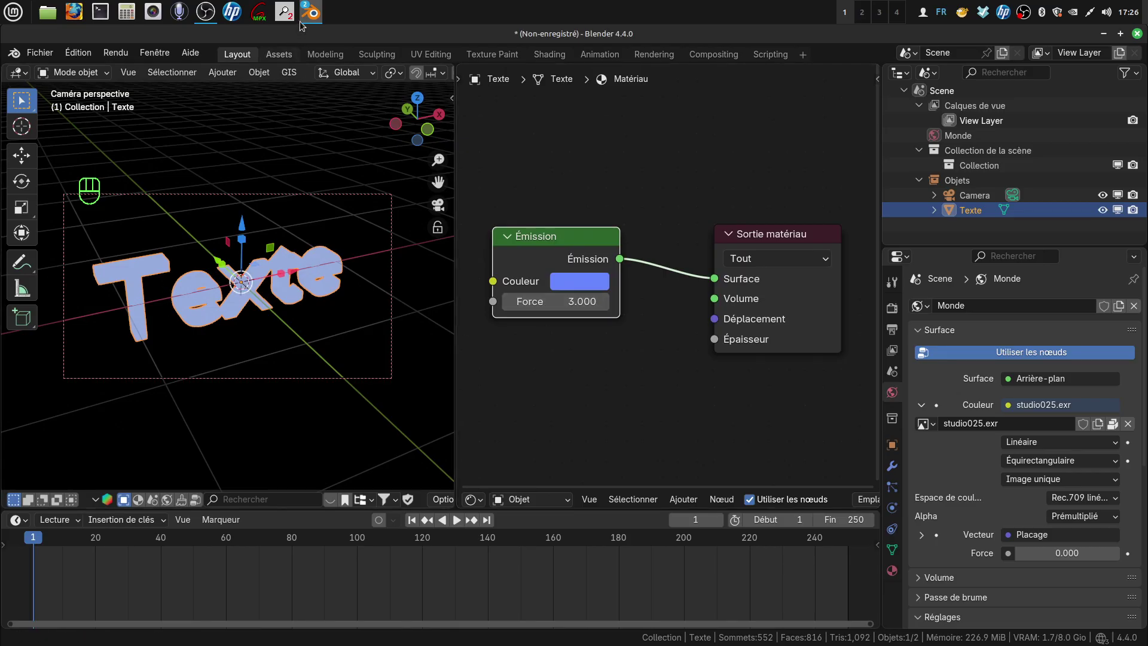
# Look at the render result again and return to the Layout workspace
pyautogui.moveTo(308, 16)
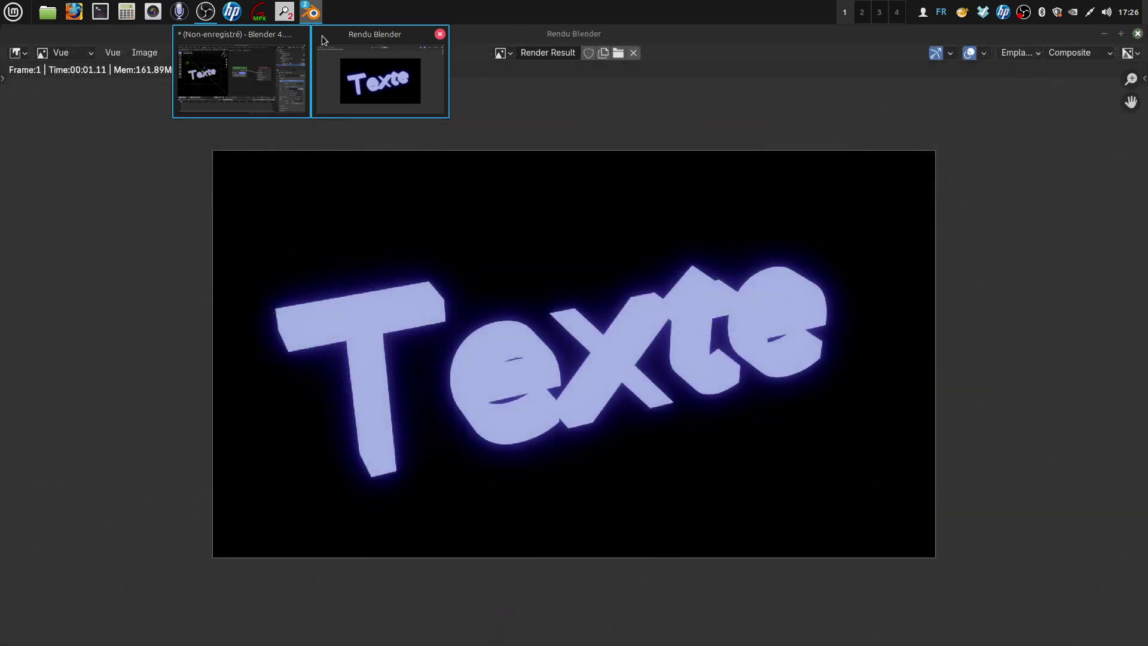
pyautogui.click(382, 71)
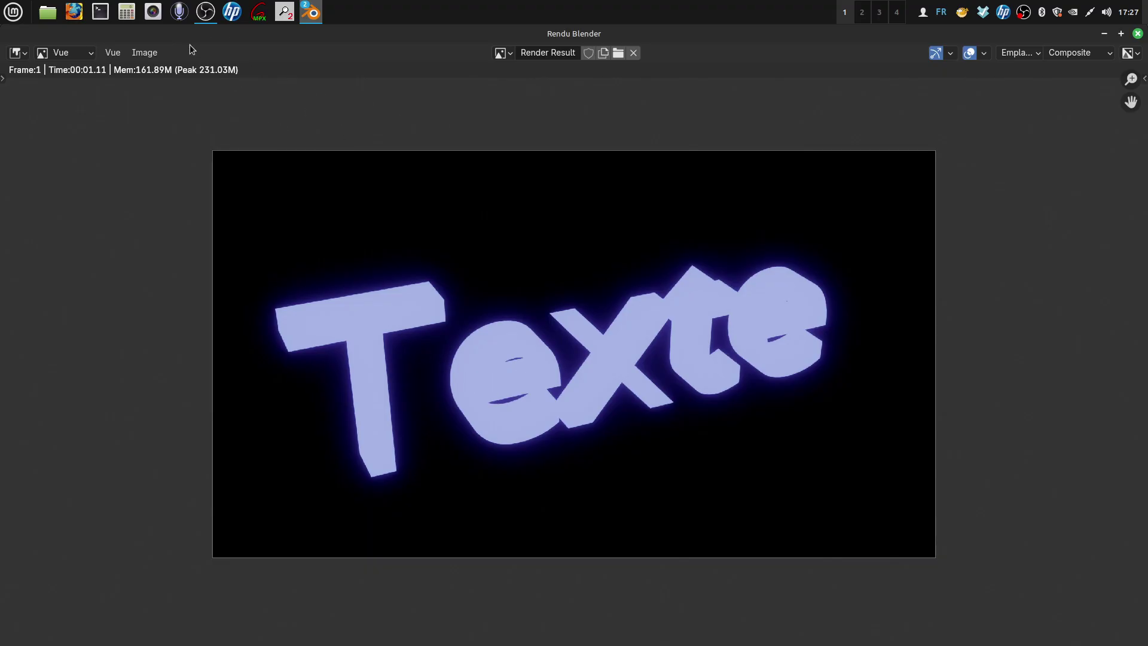
pyautogui.moveTo(311, 12)
pyautogui.moveTo(292, 36)
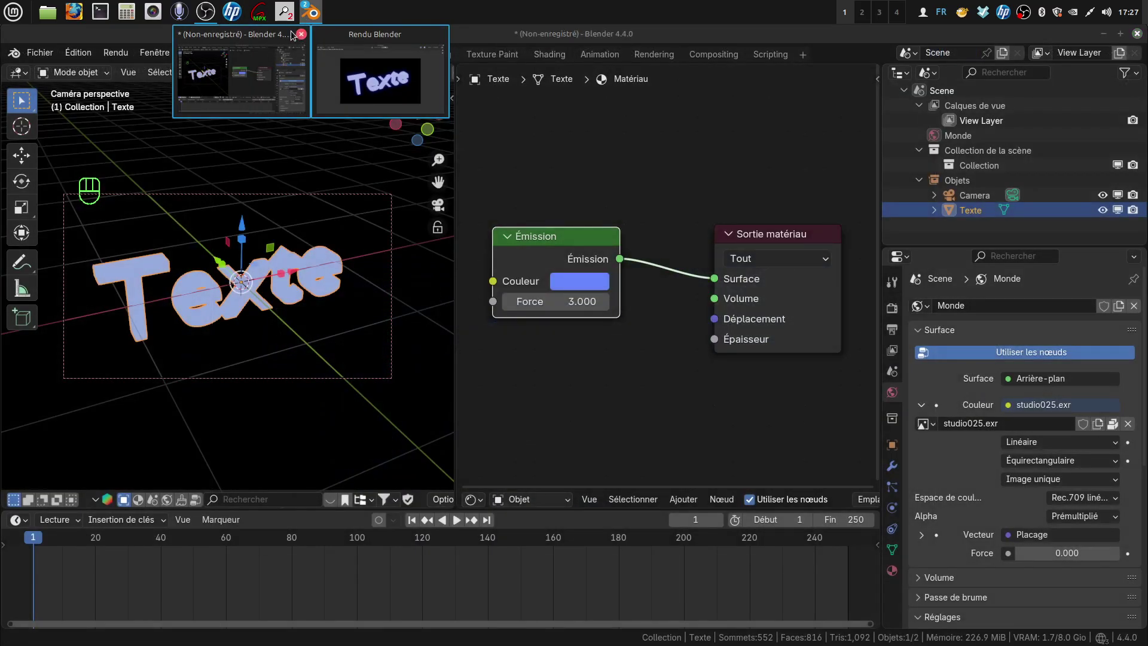
pyautogui.click(281, 65)
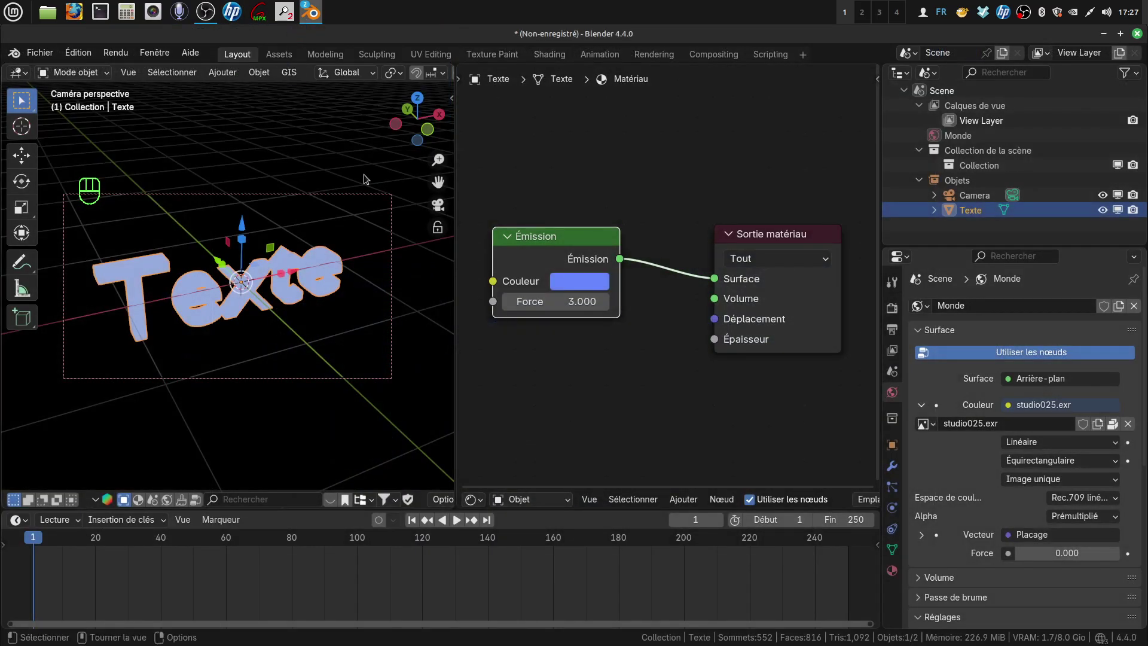
# In the Compositing workspace, widen the properties editor and set the render engine to Cycles
pyautogui.click(713, 56)
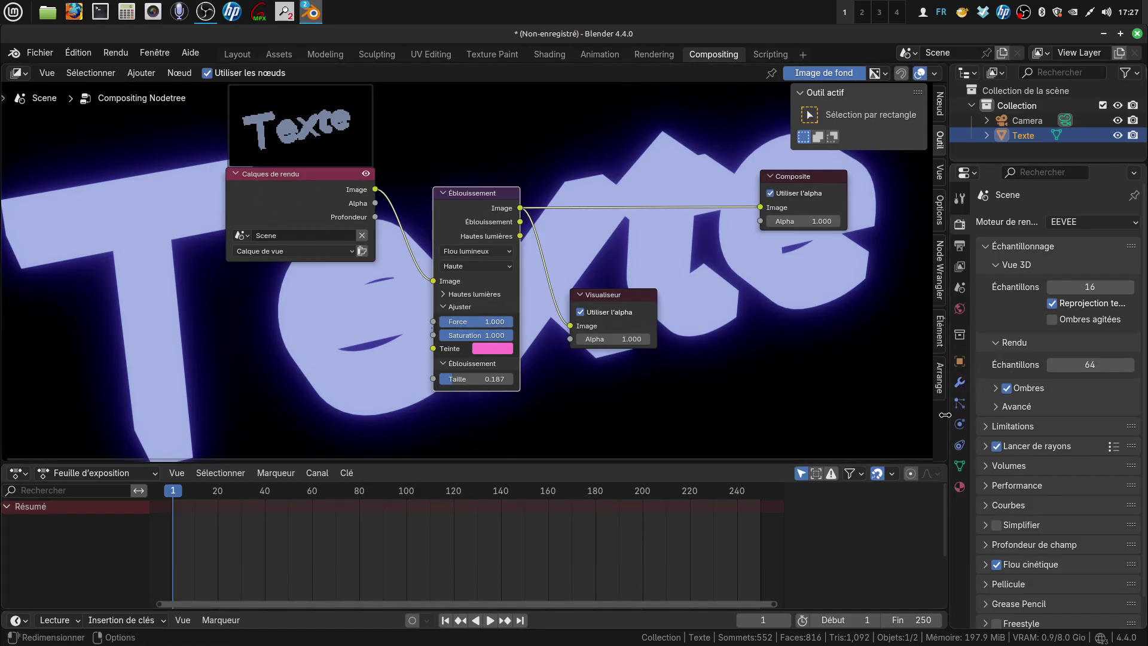
pyautogui.moveTo(945, 414); pyautogui.dragTo(925, 420)
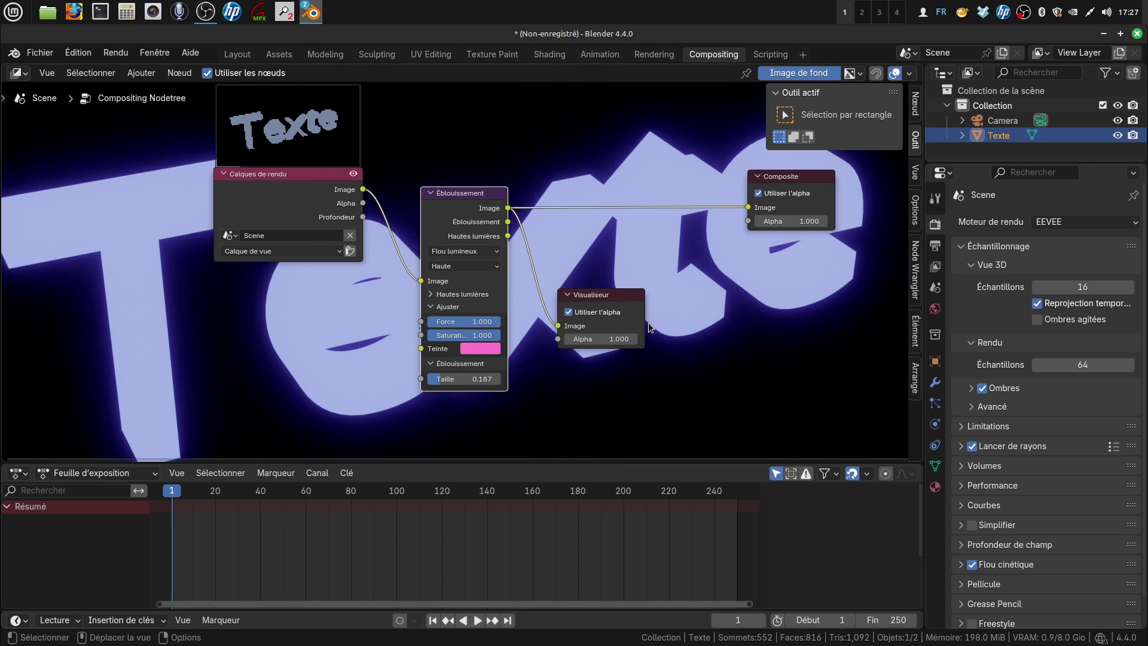
pyautogui.scroll(-3, 664, 334)
pyautogui.scroll(-1, 977, 293)
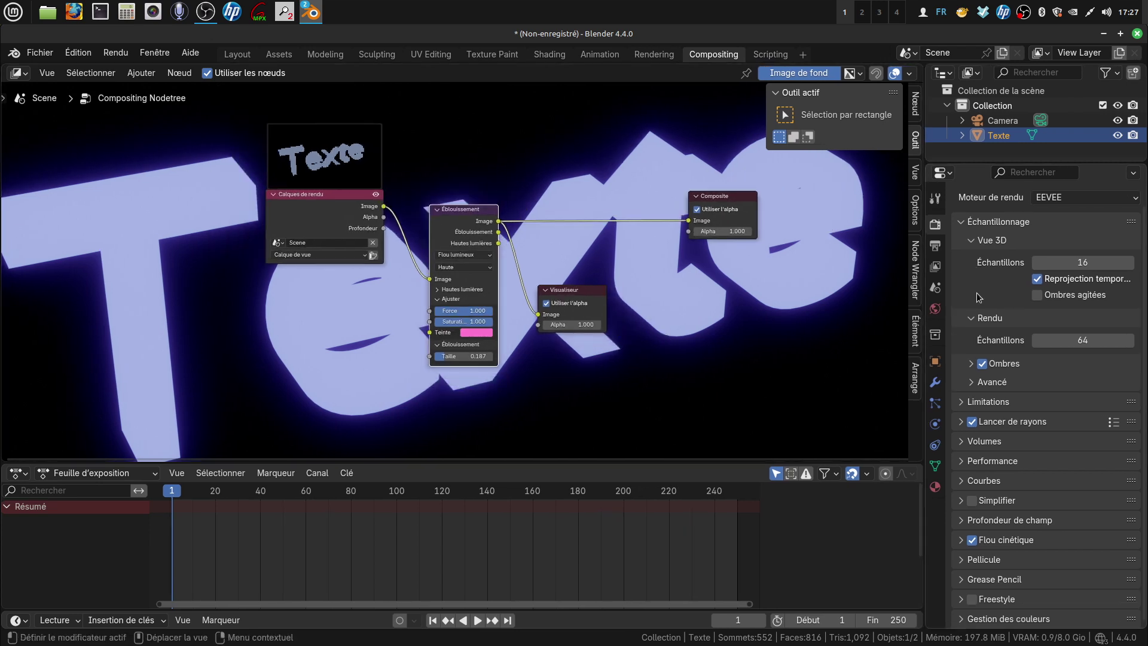
pyautogui.scroll(1, 977, 292)
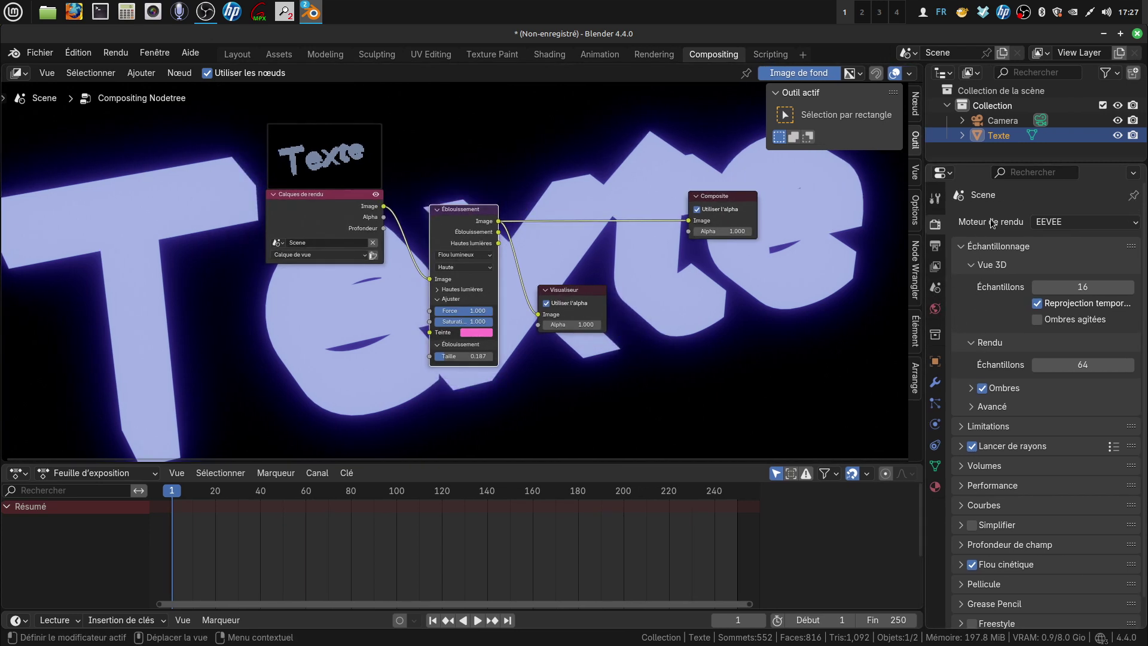
pyautogui.click(1070, 222)
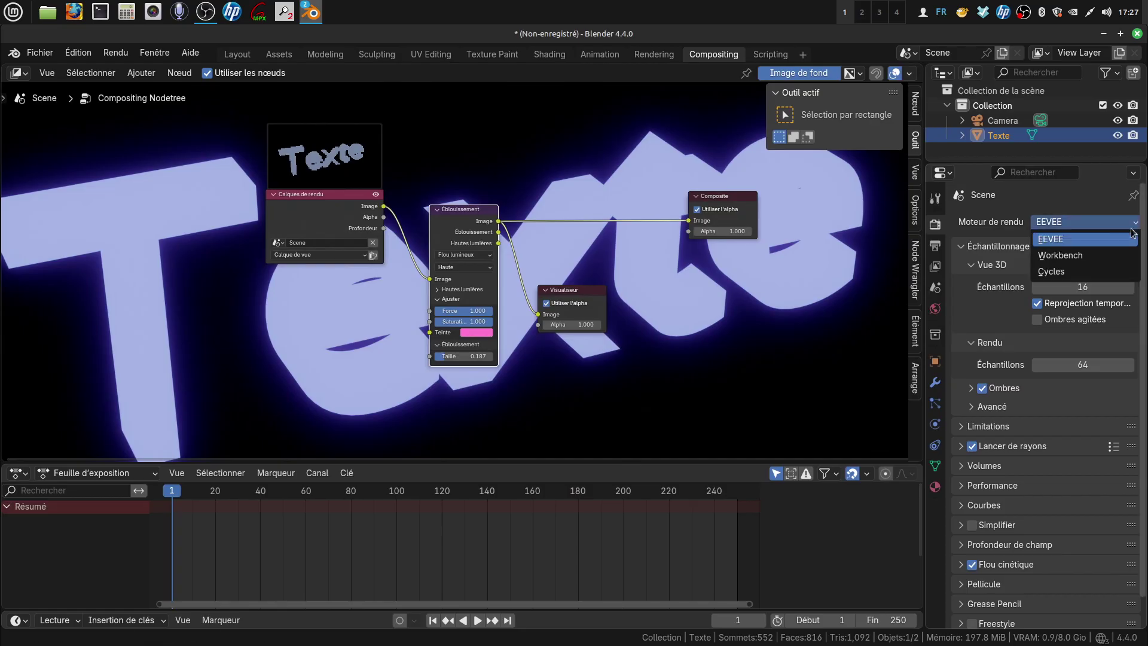
pyautogui.click(1076, 273)
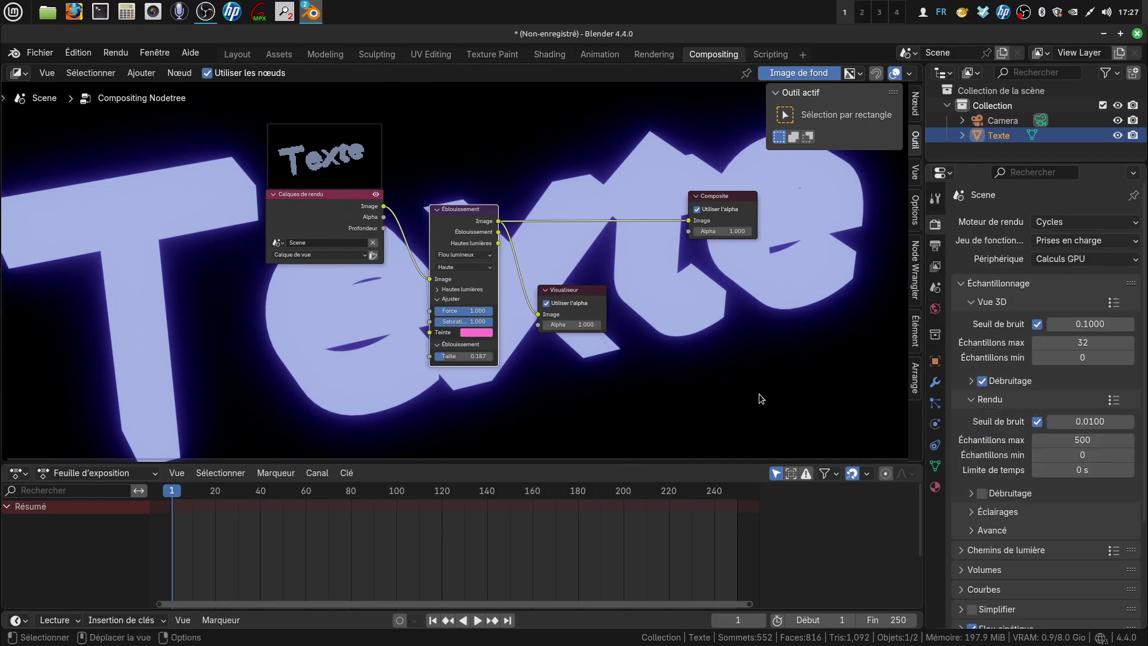
pyautogui.scroll(-3, 759, 387)
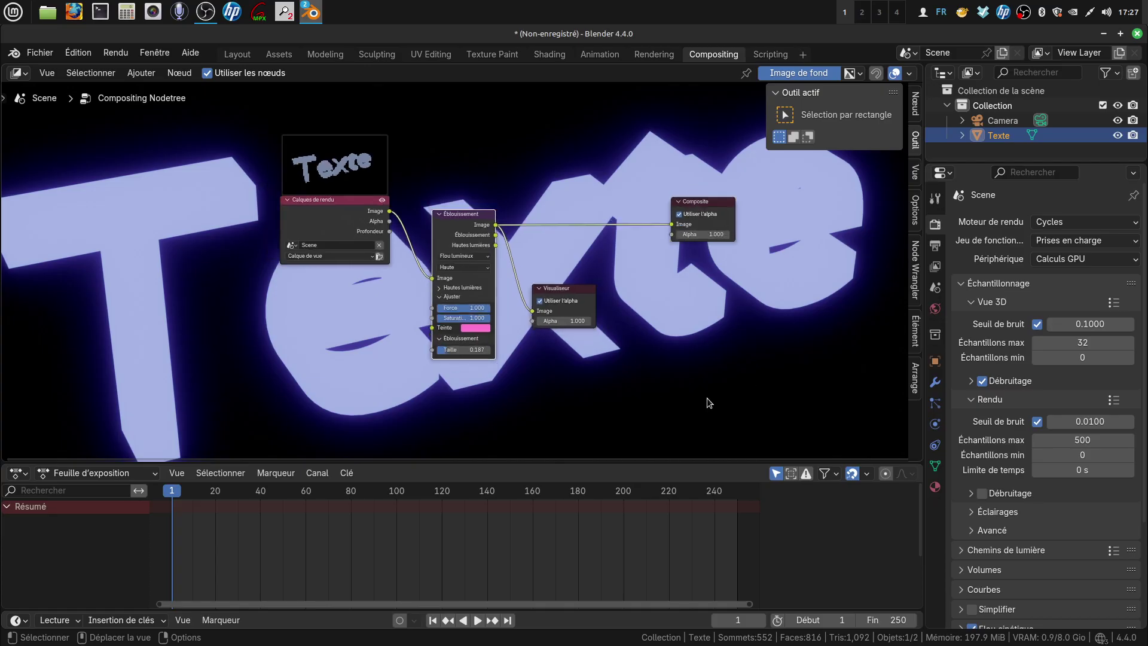
pyautogui.scroll(-2, 707, 379)
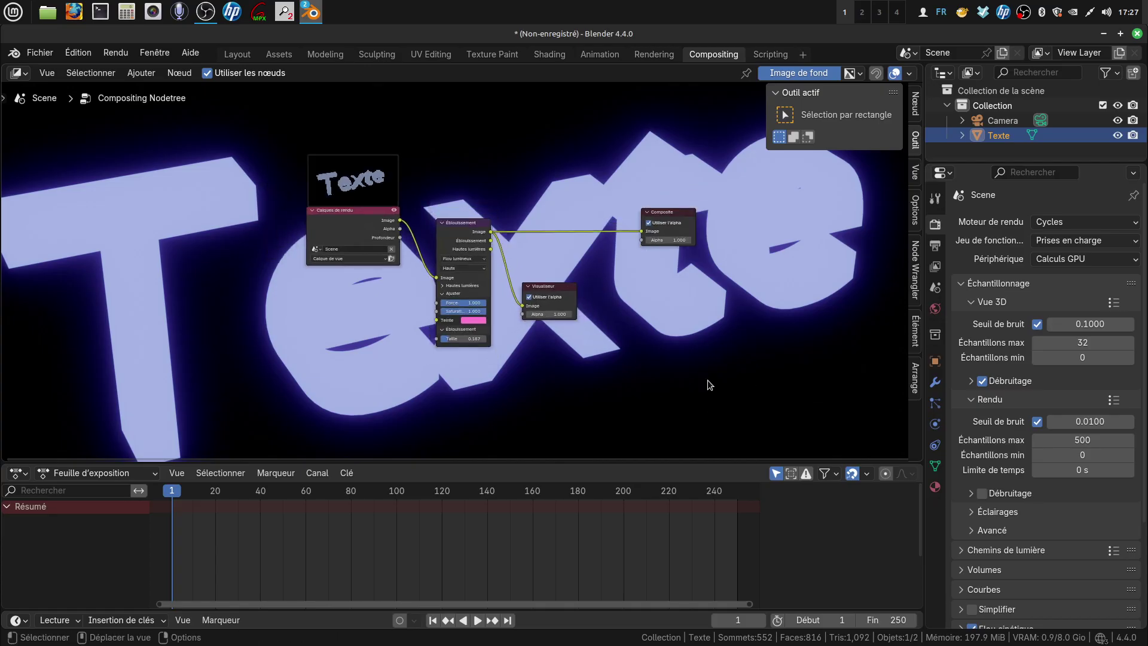
pyautogui.scroll(2, 242, 282)
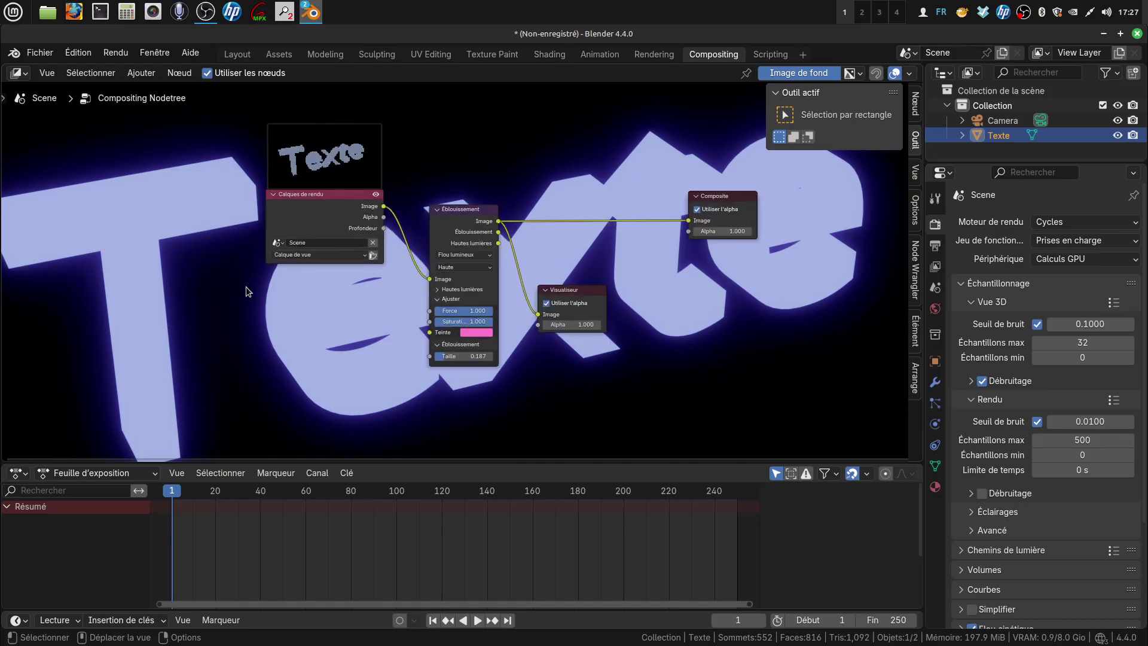
pyautogui.scroll(-1, 246, 286)
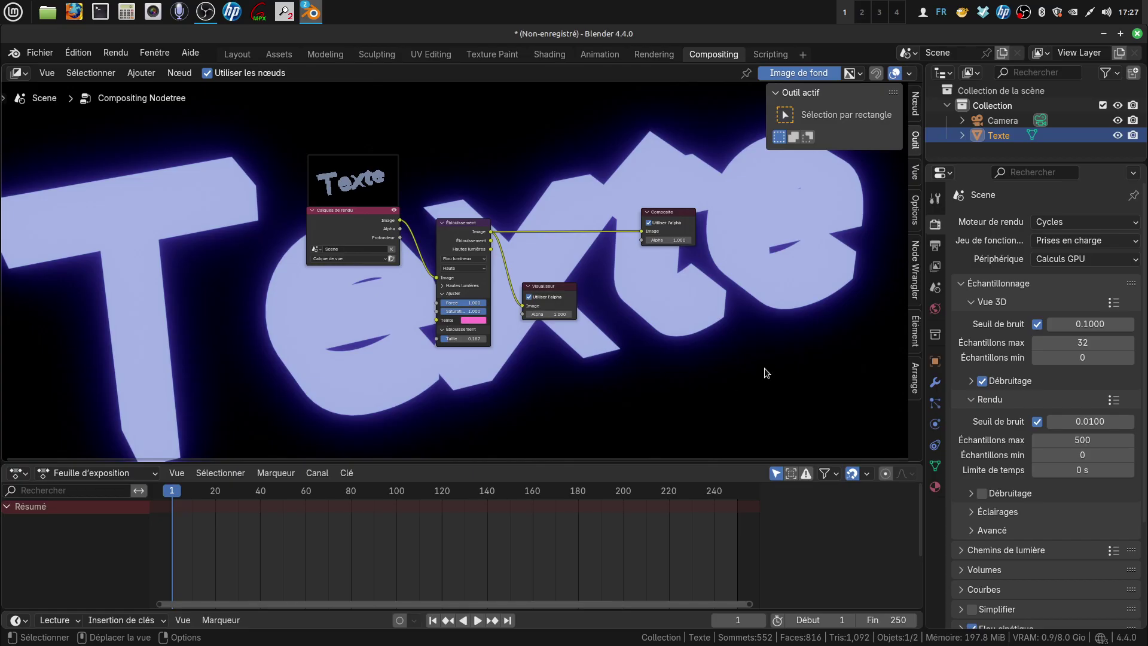
pyautogui.rightClick(1024, 13)
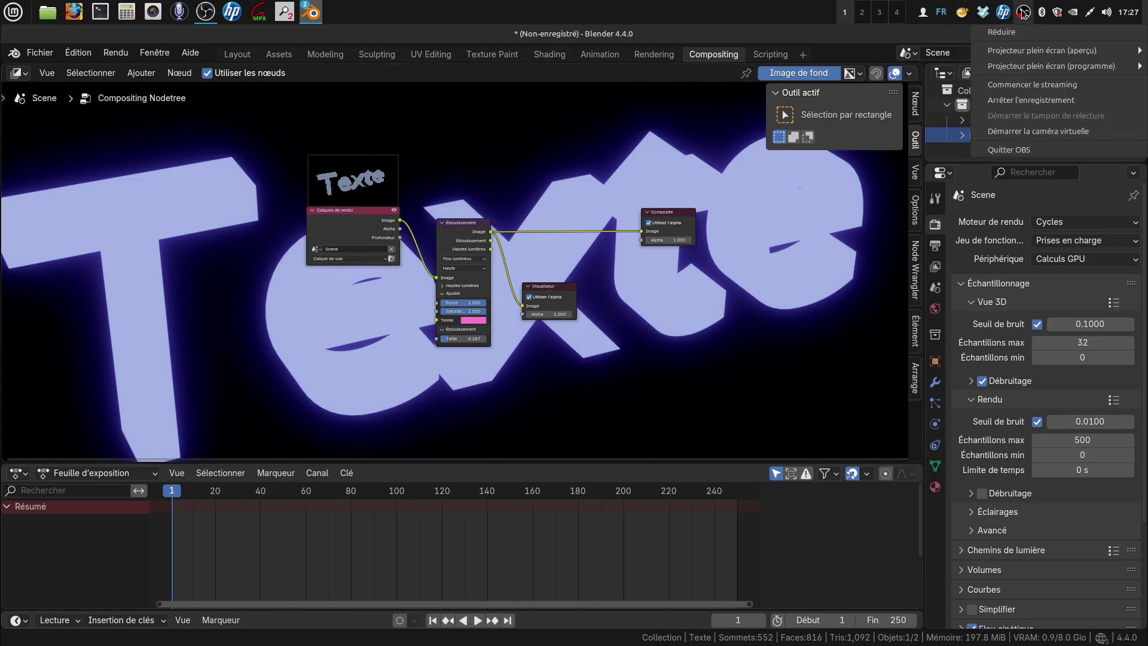